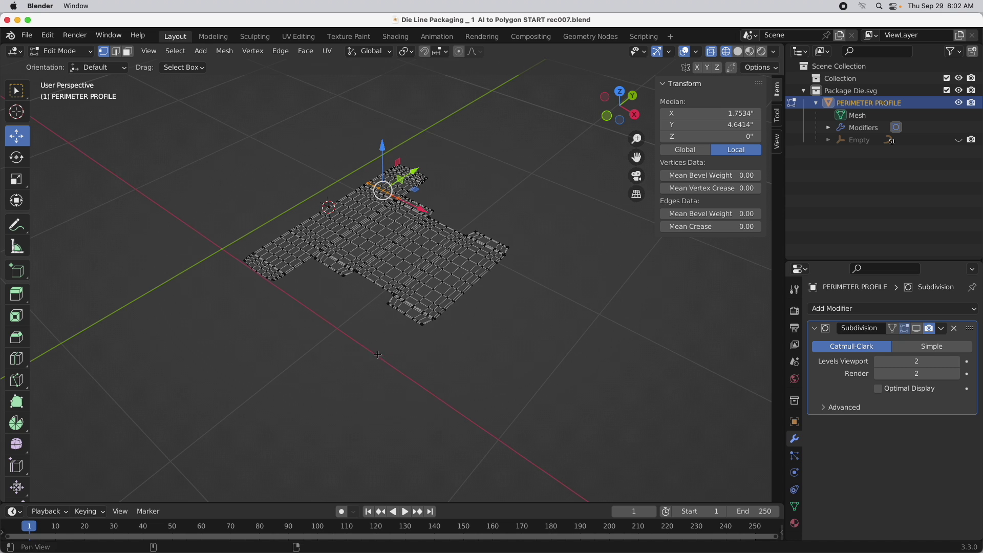
- Rotate the entire PERIMETER PROFILE mesh 90° about the global X axis and return to Object Mode
middle_click_drag(377, 353, 374, 367)
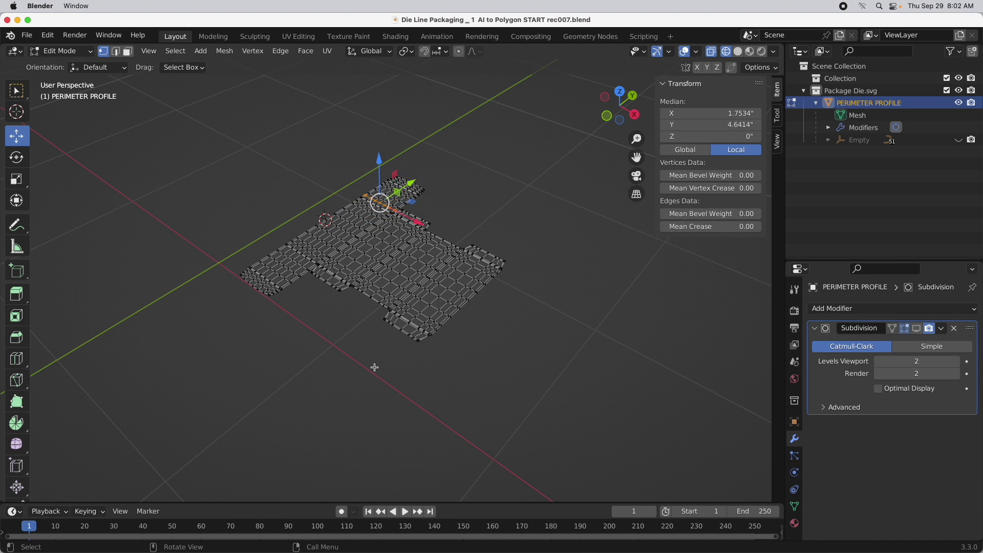
key("a")
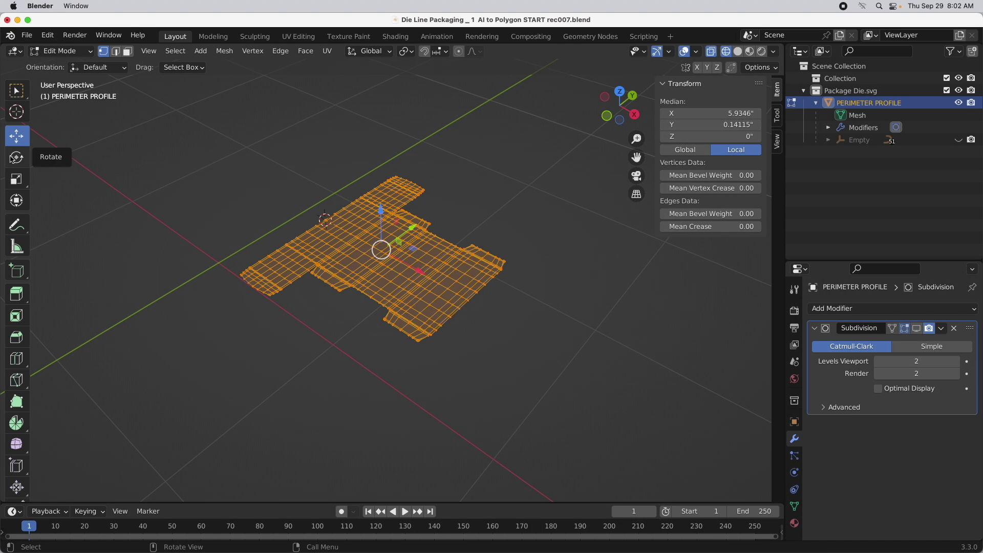
left_click(30, 158)
middle_click_drag(318, 230, 286, 215)
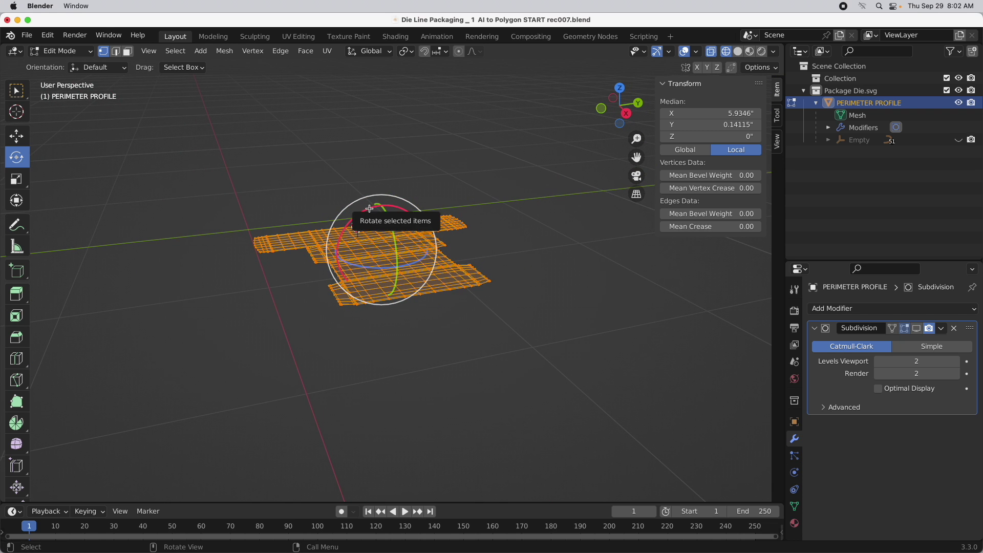
left_click_drag(367, 209, 328, 239)
type("90")
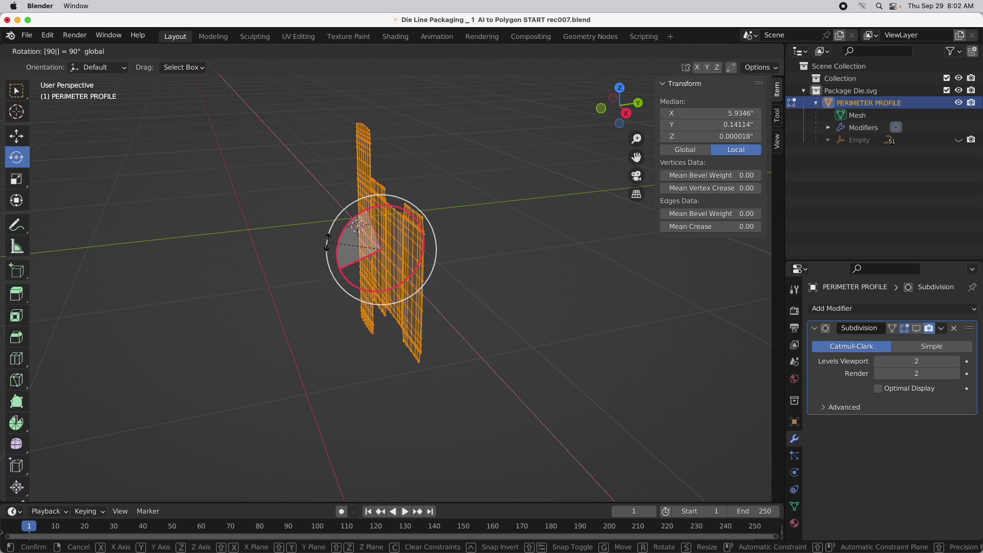
key("Return")
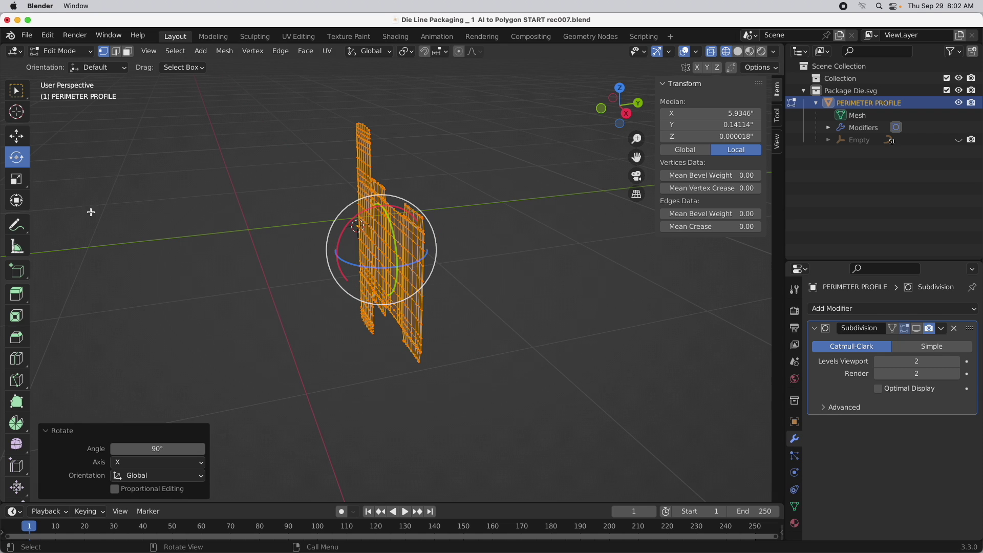
left_click(17, 135)
left_click(60, 51)
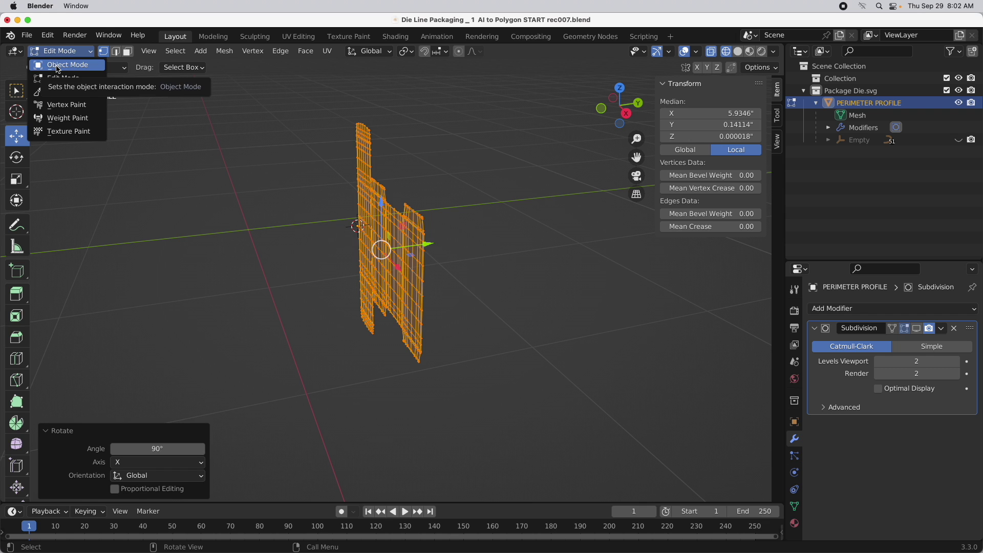
left_click(60, 65)
- In Edit Mode, select the center vertex of the tall end panel and snap the 3D cursor to it
middle_click_drag(362, 252, 343, 227)
scroll(342, 229, "up", 6)
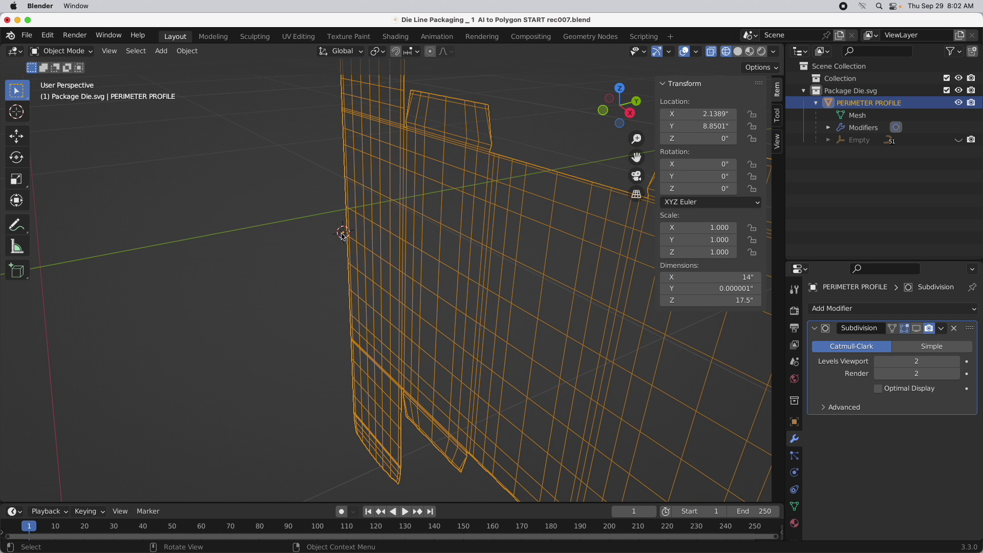
middle_click_drag(337, 288, 404, 244)
key("Tab")
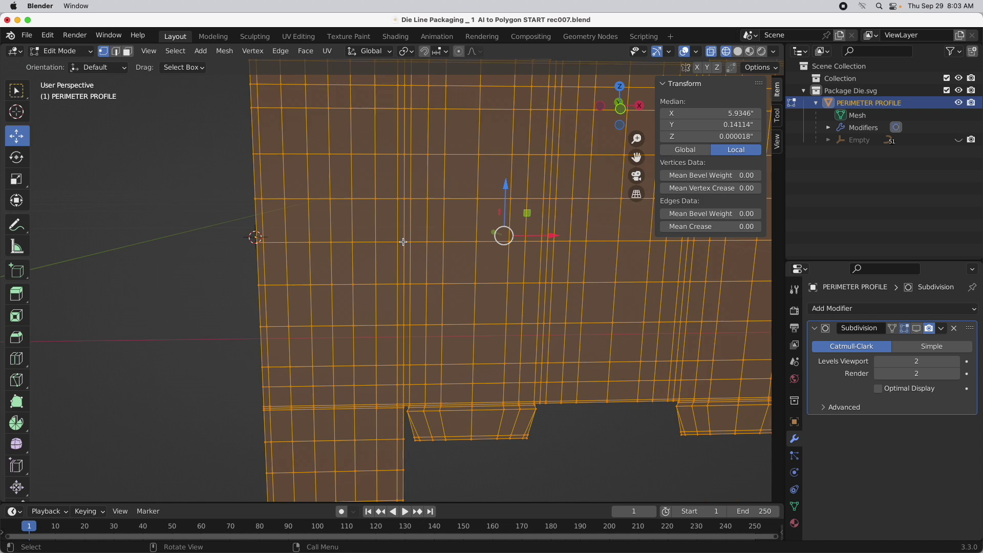
left_click(331, 242)
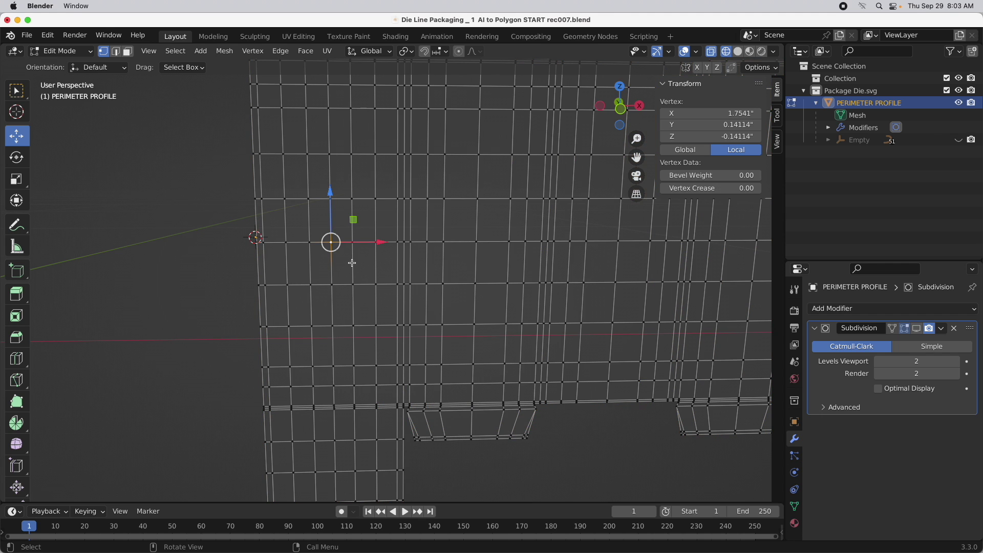
scroll(234, 306, "down", 5)
middle_click_drag(234, 305, 298, 220)
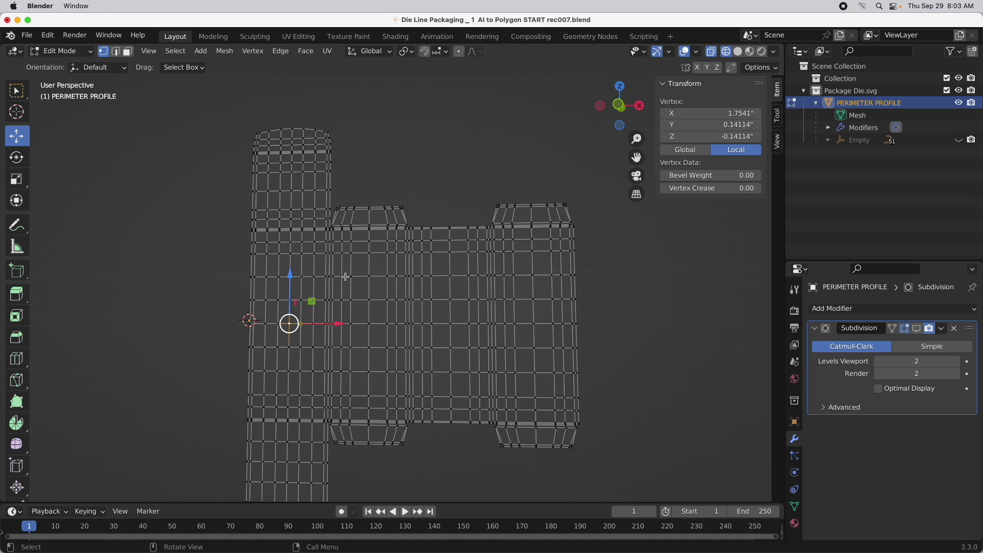
key("shift+s")
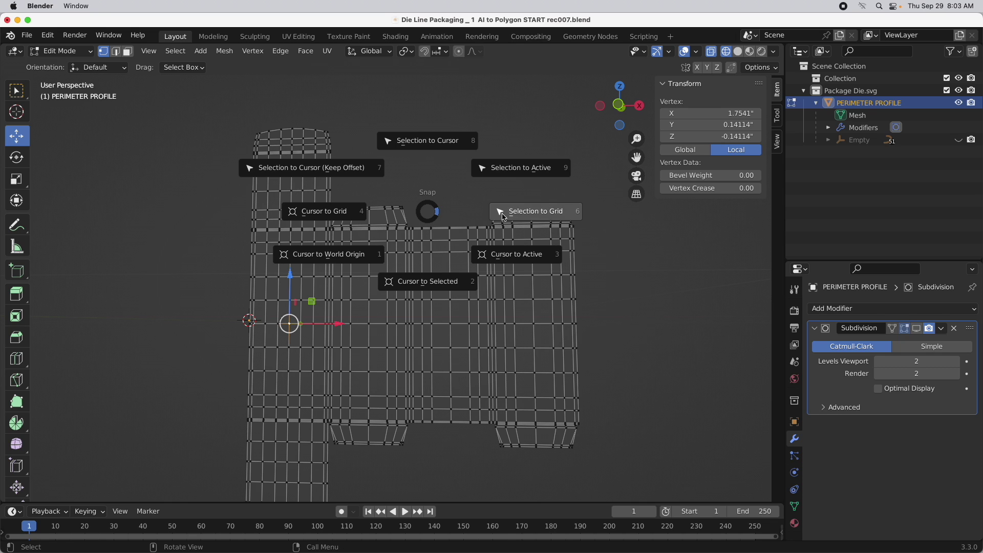
left_click(432, 281)
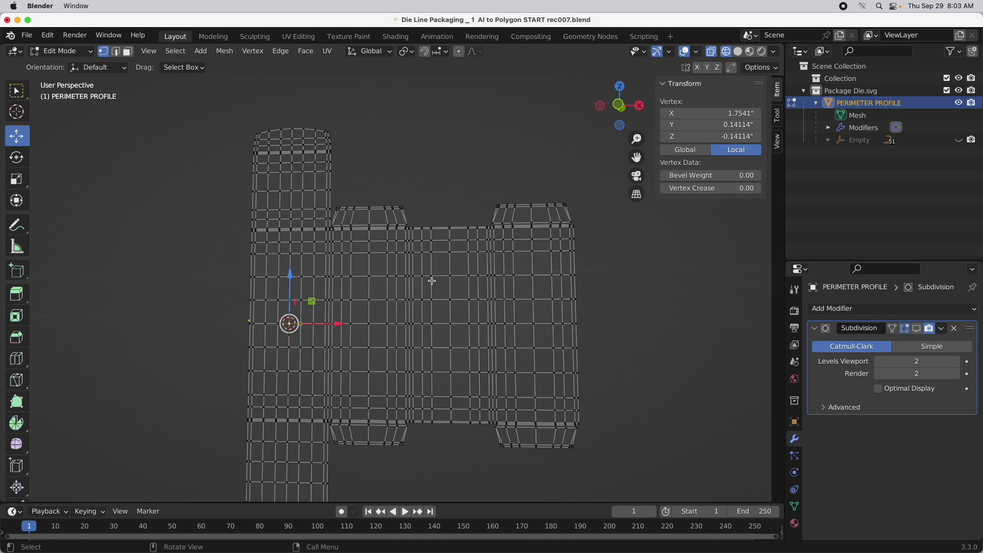
- Return to Object Mode and set the PERIMETER PROFILE object's origin to the 3D cursor
key("Tab")
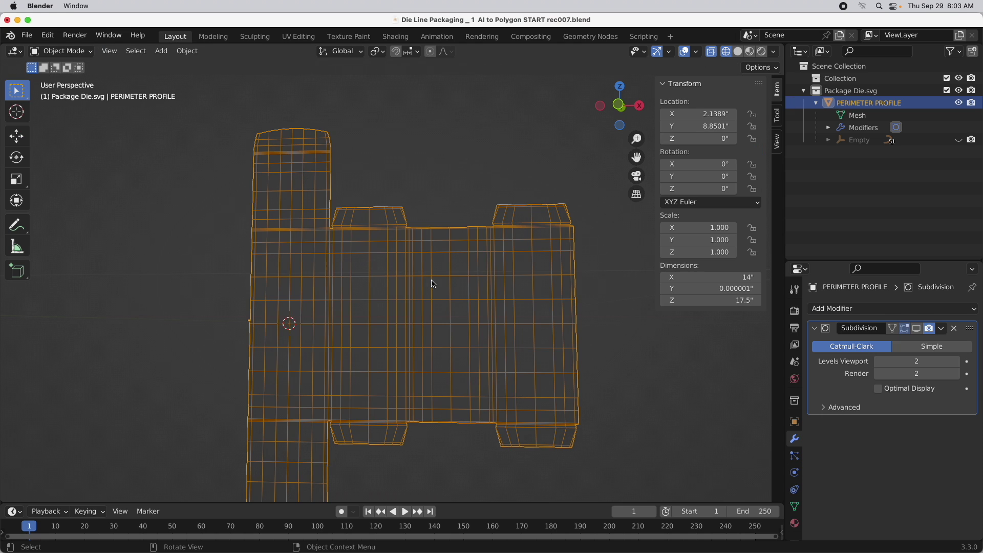
left_click(193, 53)
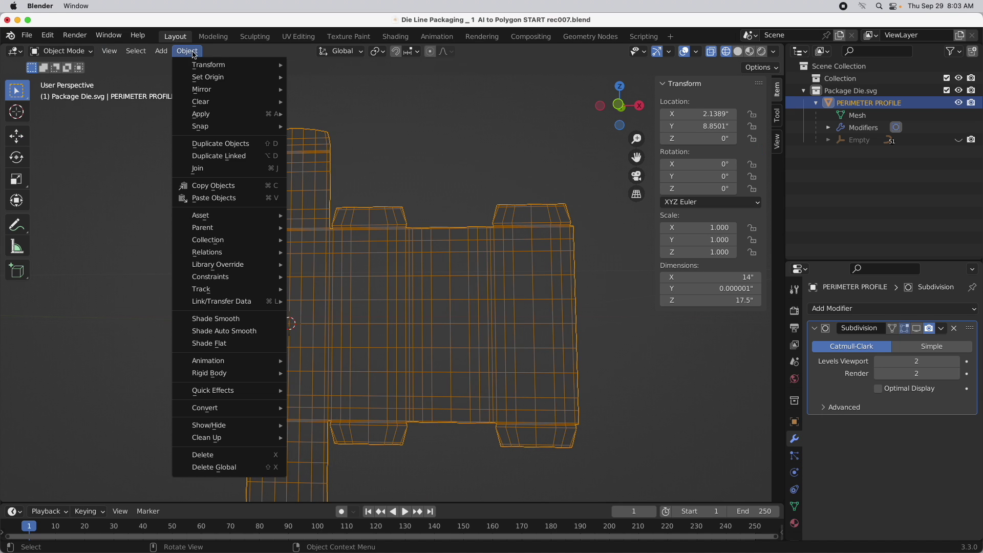
mouse_move(200, 79)
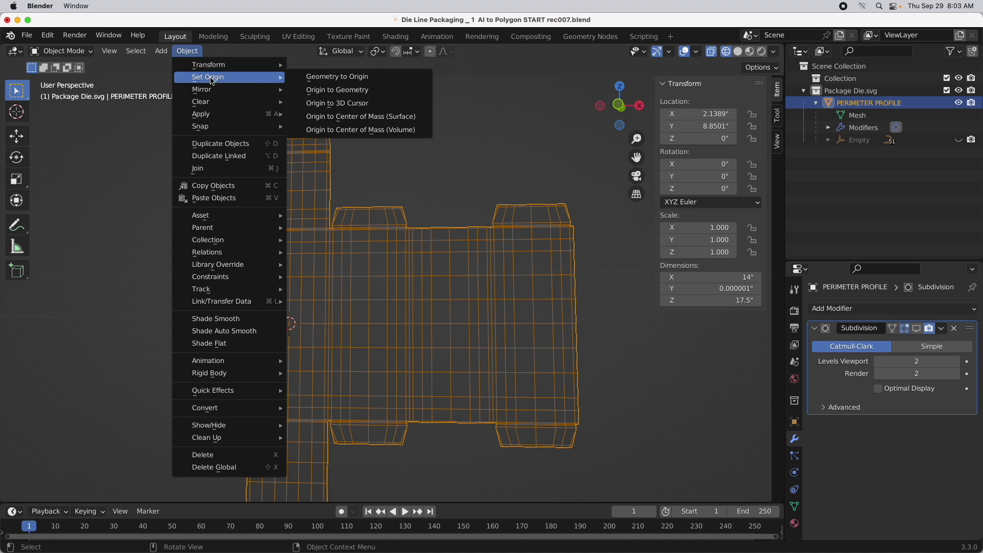
left_click(343, 104)
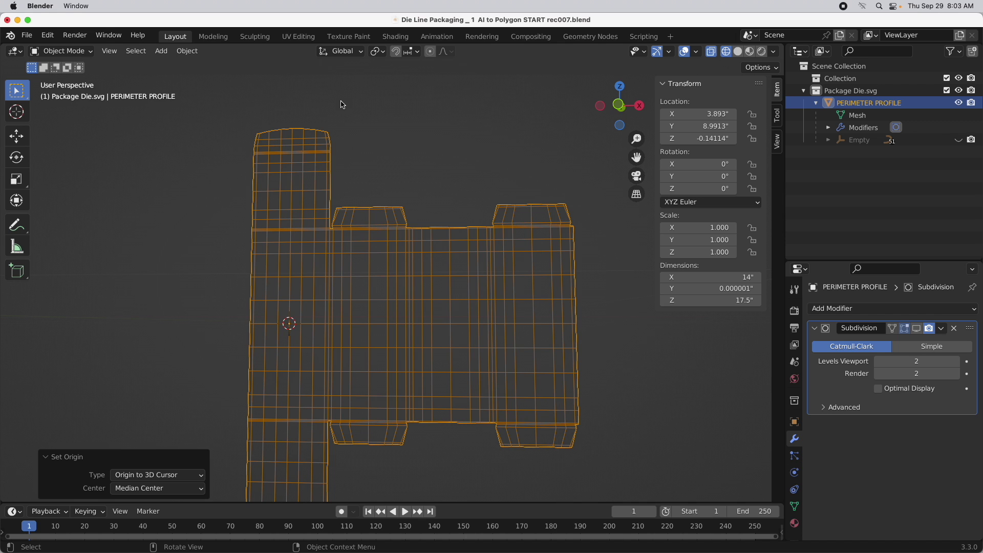
- Set the PERIMETER PROFILE object's X, Y and Z location to 0 so it sits at the world origin
middle_click_drag(395, 184, 420, 225)
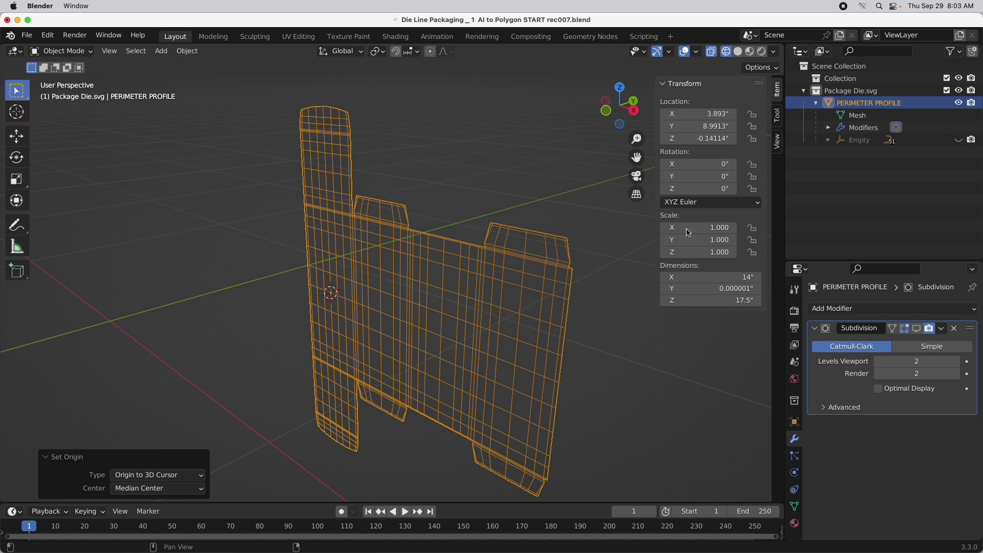
key("n")
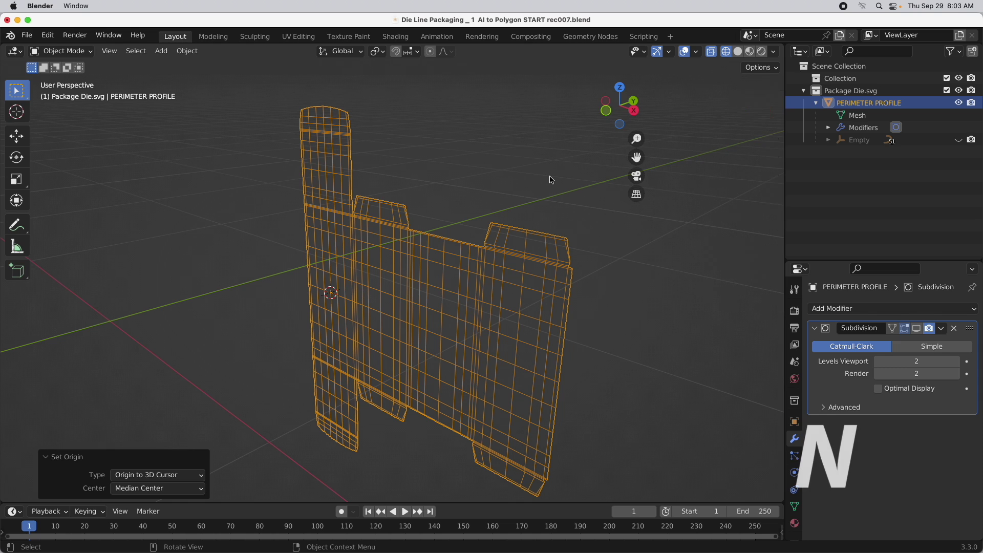
key("n")
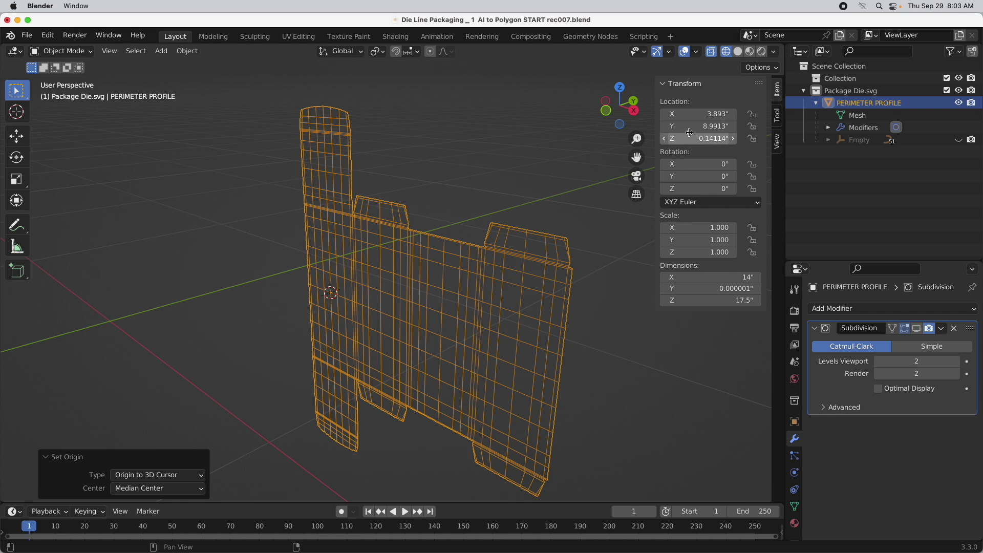
mouse_move(699, 120)
left_mouse_down()
mouse_move(699, 138)
mouse_move(700, 115)
left_mouse_up()
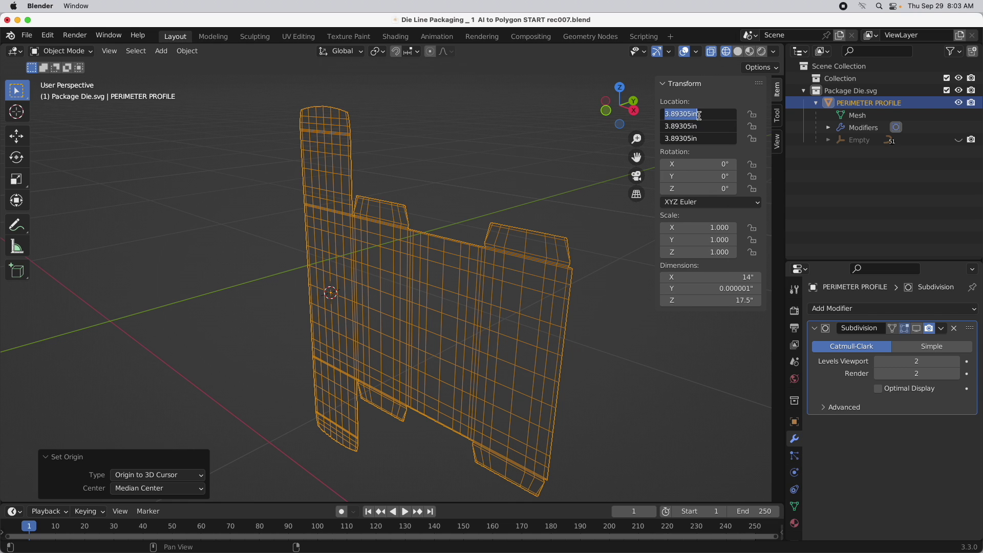
type("0")
key("Return")
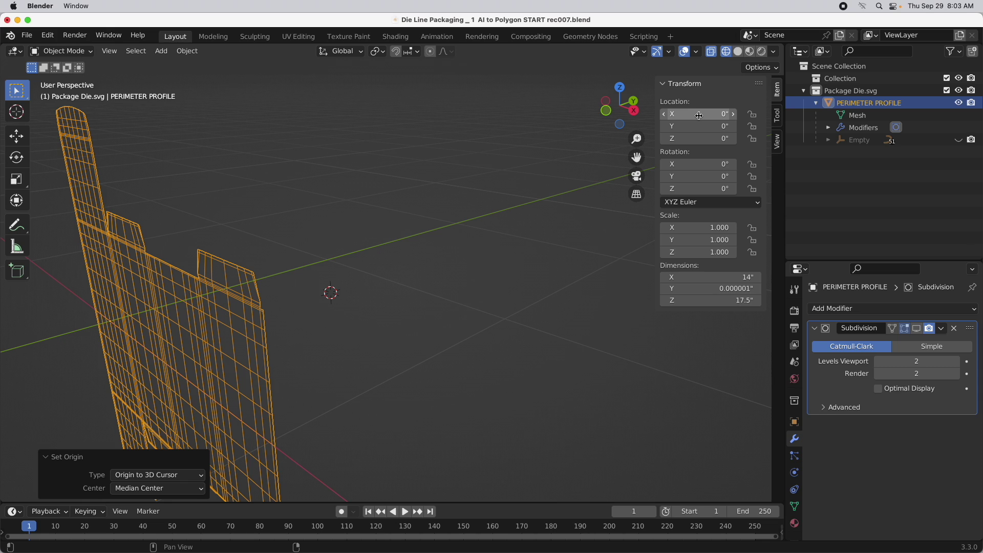
- Show the flat package profile in front orthographic view and frame it whole
middle_click_drag(359, 287, 361, 216)
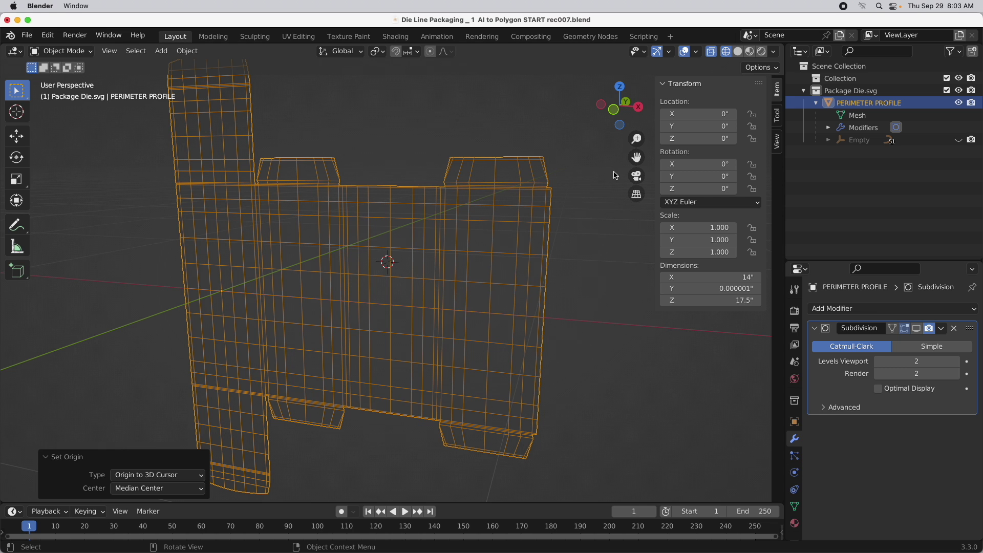
left_click(615, 111)
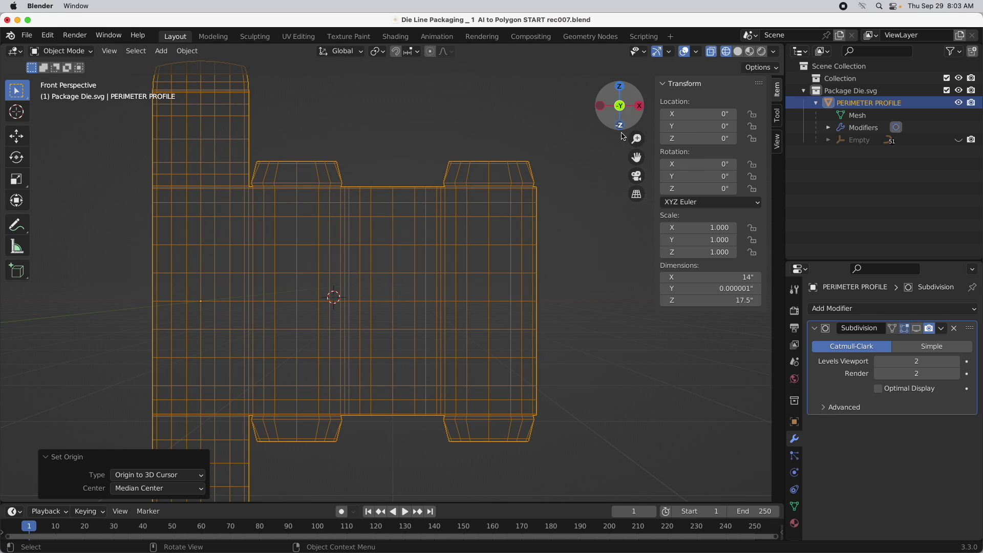
left_click(641, 196)
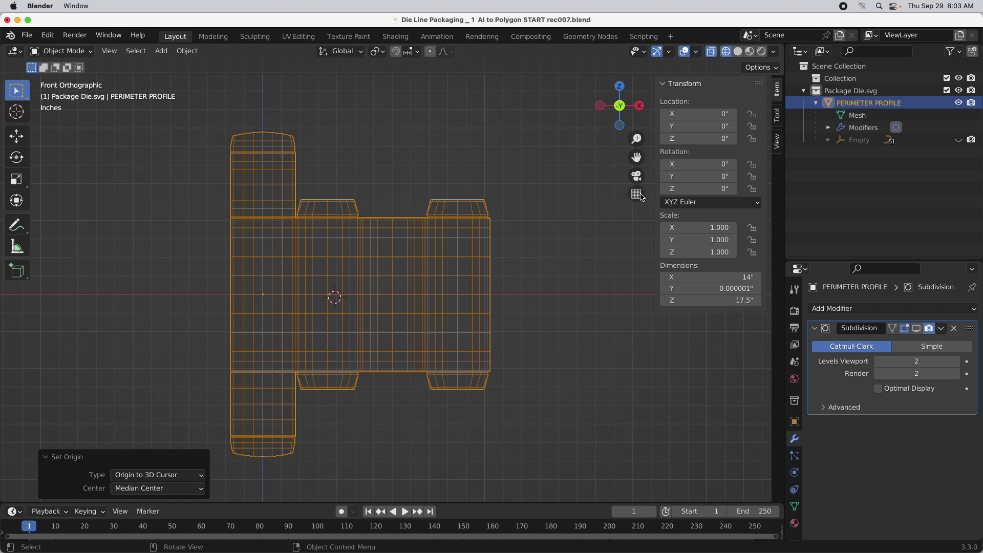
key("KP_Decimal")
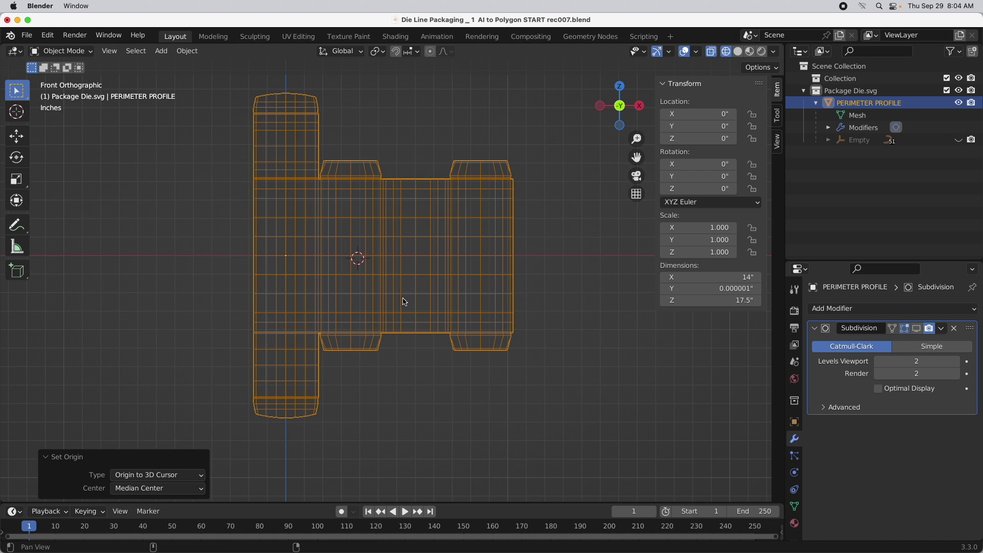
middle_click_drag(402, 301, 413, 315, "shift")
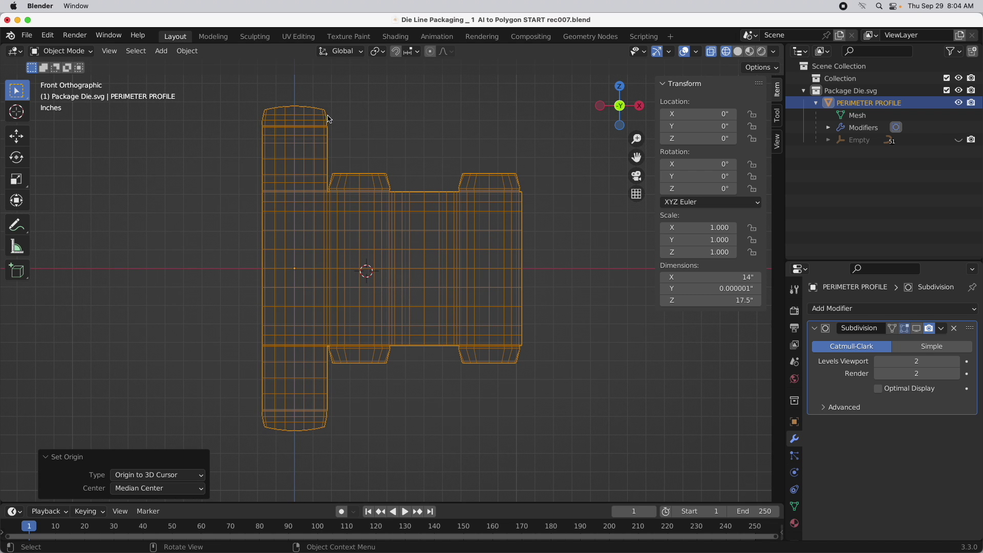
- Switch to the UV Editing workspace, select the whole mesh and frame it in front orthographic view
left_click(299, 36)
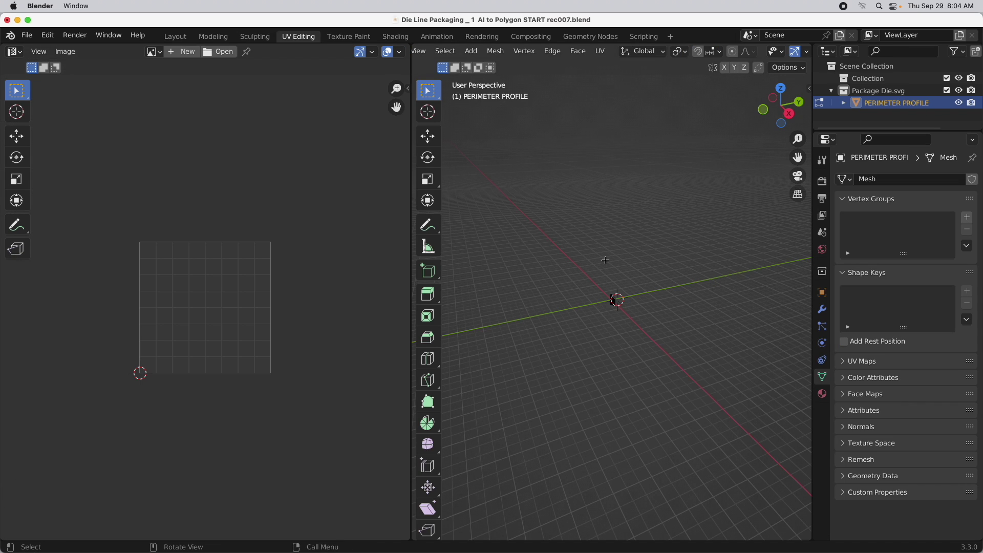
scroll(605, 260, "up", 10)
key("KP_Decimal")
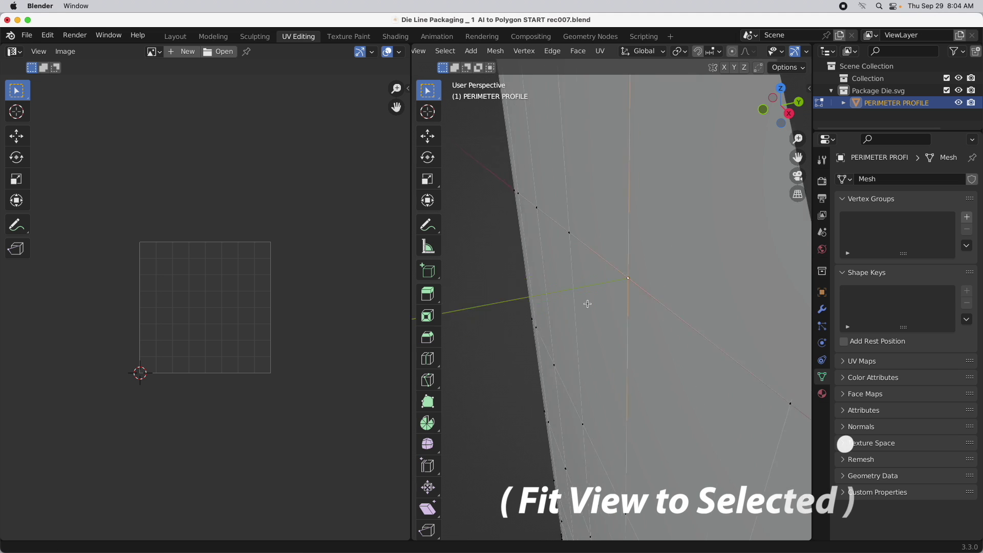
middle_click_drag(572, 397, 626, 370)
key("a")
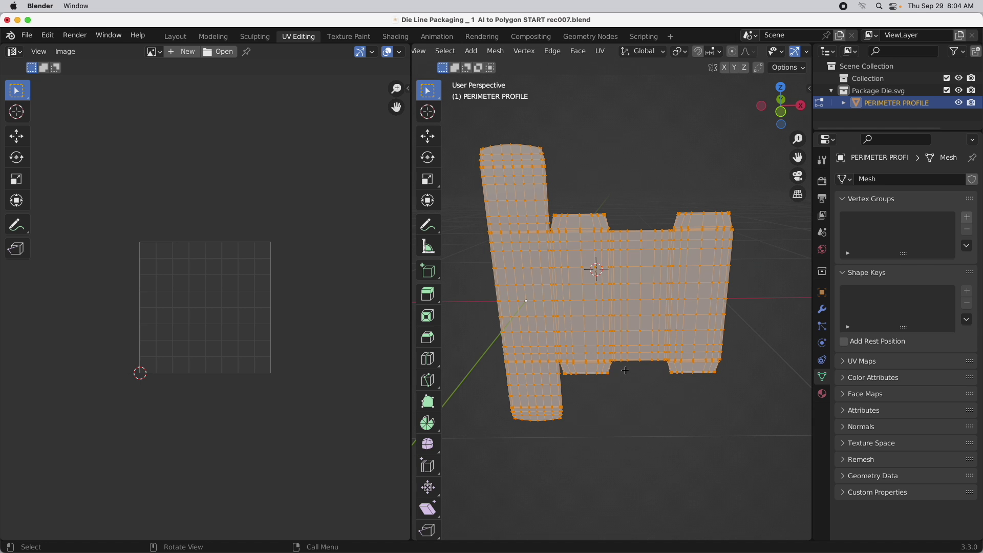
left_click(798, 194)
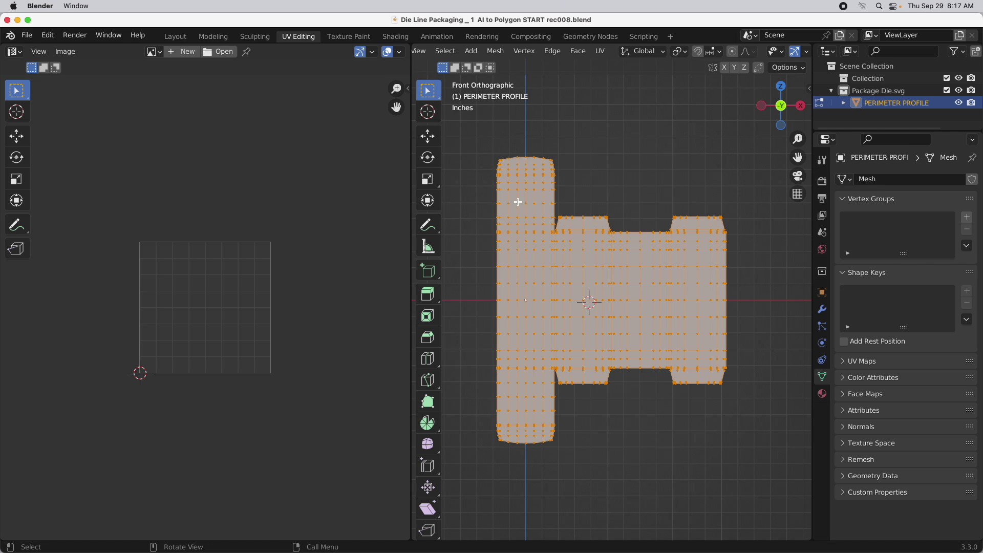
- Deselect the mesh and display it with wireframe shading in the 3D view
left_click(635, 169)
scroll(773, 48, "down", 5)
left_click(754, 52)
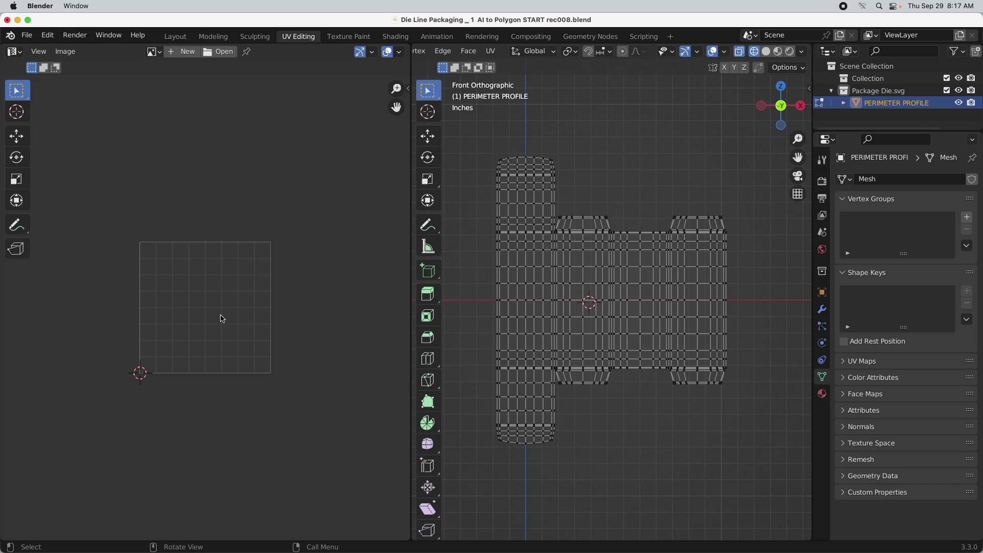
- Snap the 3D cursor to the mid-height vertex on the fold line between the second and third panels of the profile
scroll(266, 248, "up", 3)
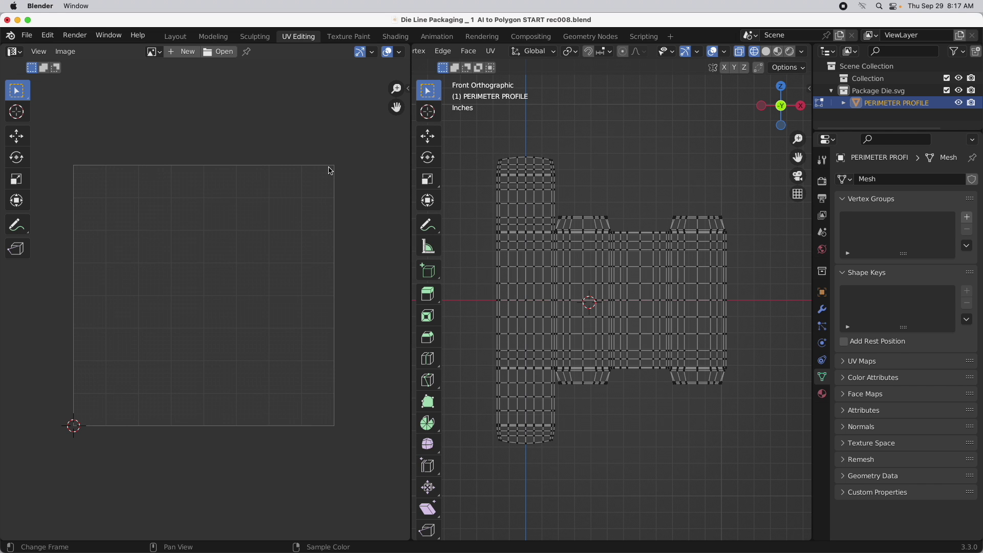
scroll(650, 260, "up", 3)
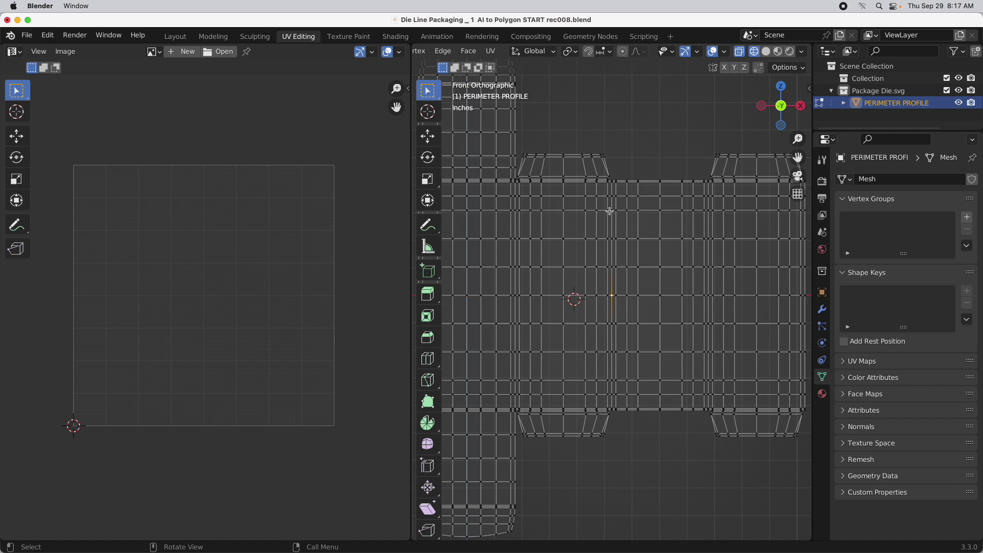
middle_click(573, 262, "alt")
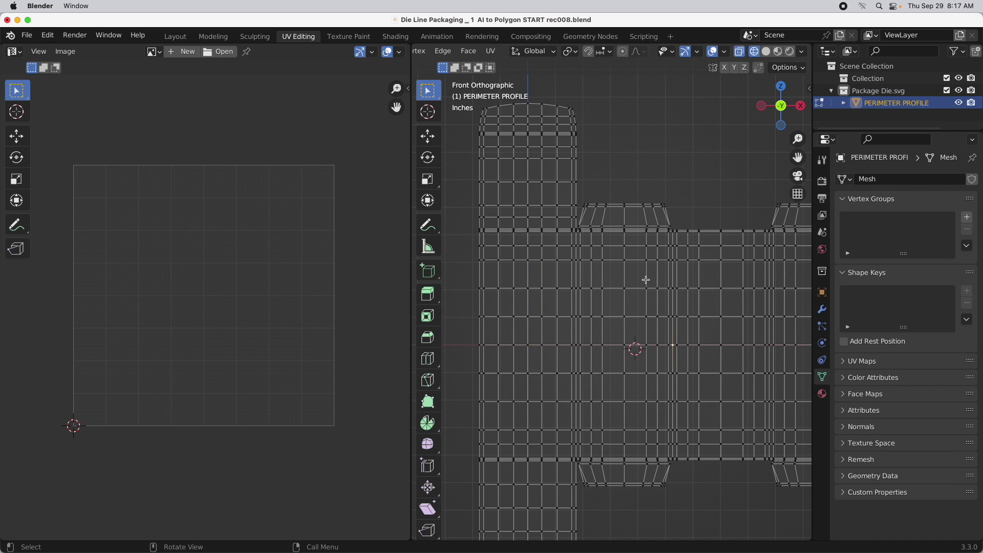
middle_click_drag(645, 280, 564, 258, "shift")
key("shift+s")
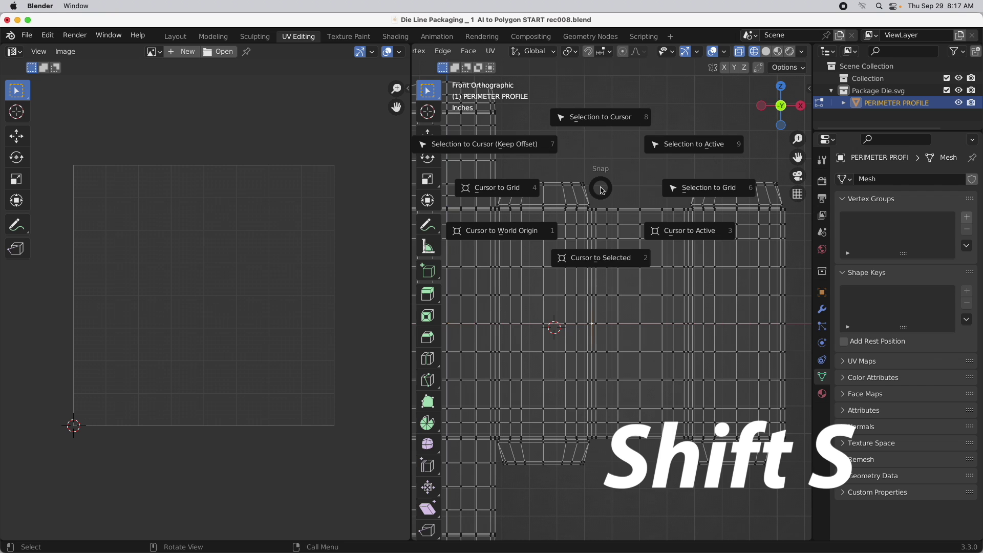
left_click(586, 255)
- Return to Object Mode and set the PERIMETER PROFILE's origin to the 3D cursor
key("Tab")
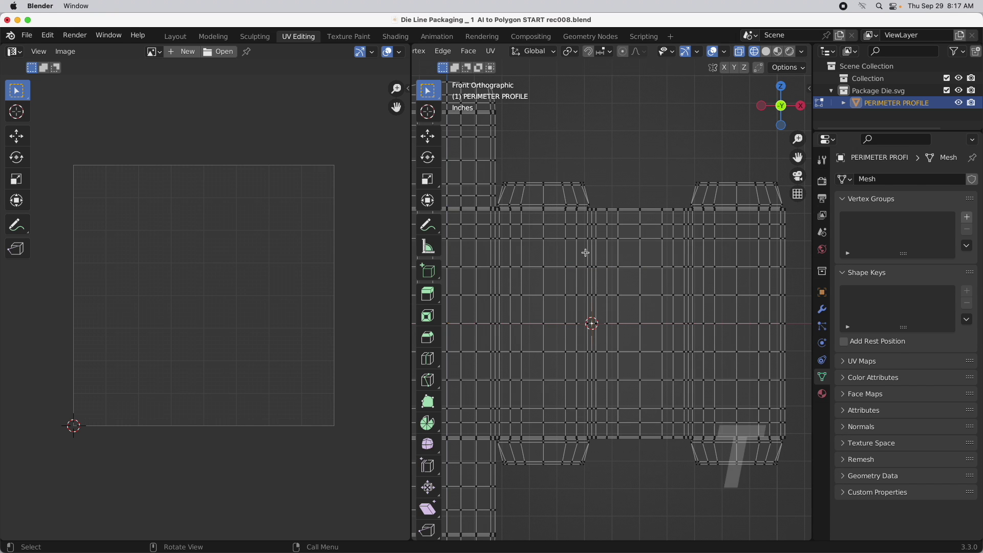
left_click(483, 52)
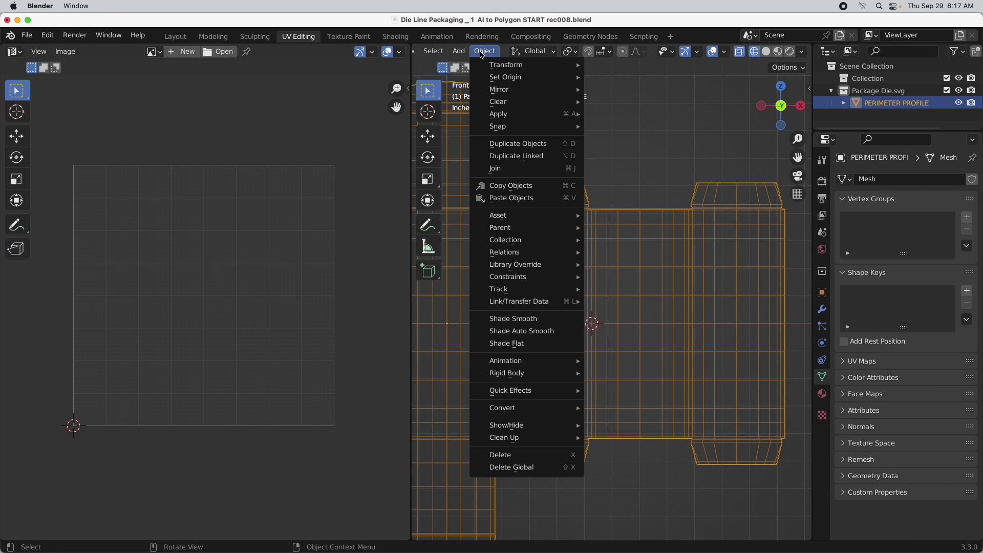
mouse_move(507, 78)
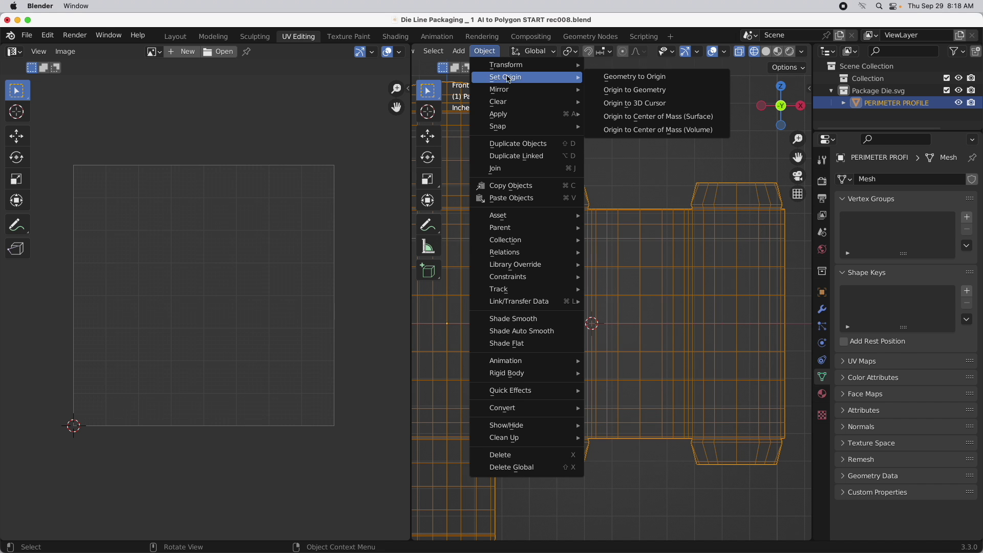
left_click(632, 104)
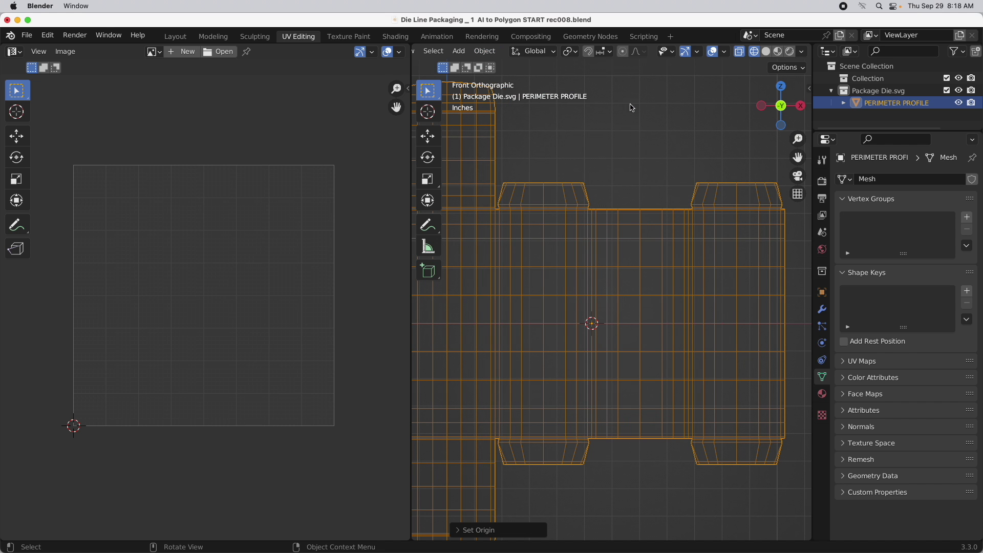
scroll(617, 294, "down", 4)
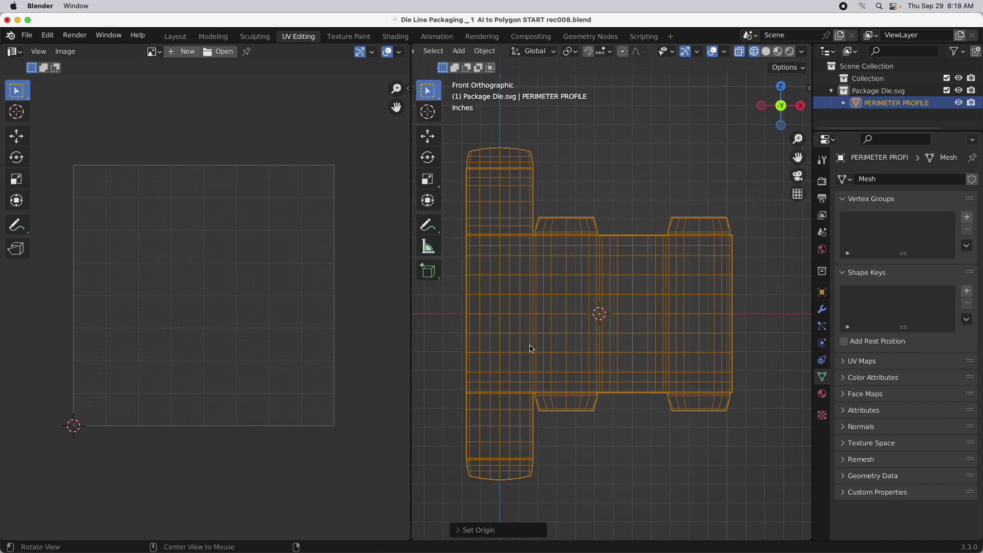
scroll(551, 356, "left", 1)
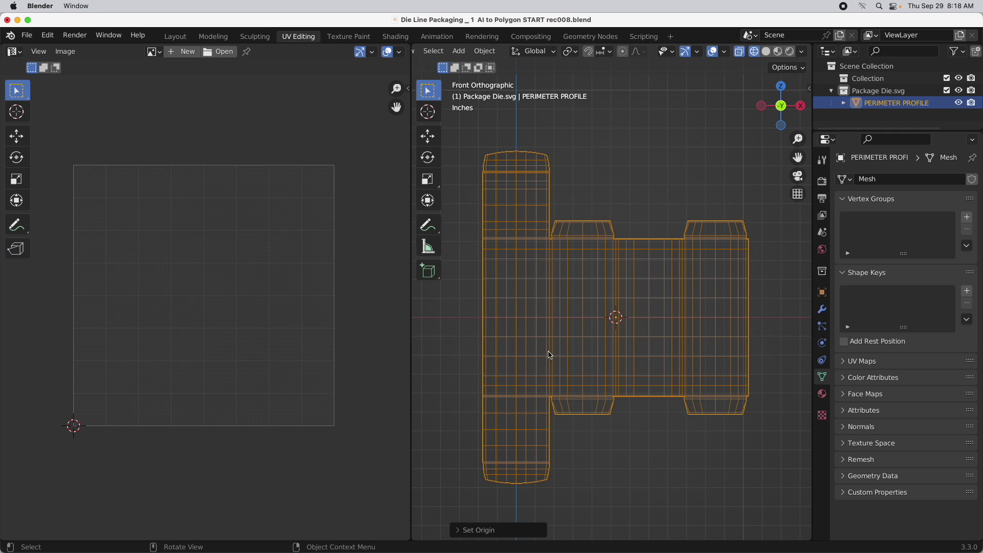
- Add a mesh plane at the 3D cursor and set its X rotation to 90°
key("shift+a")
mouse_move(602, 149)
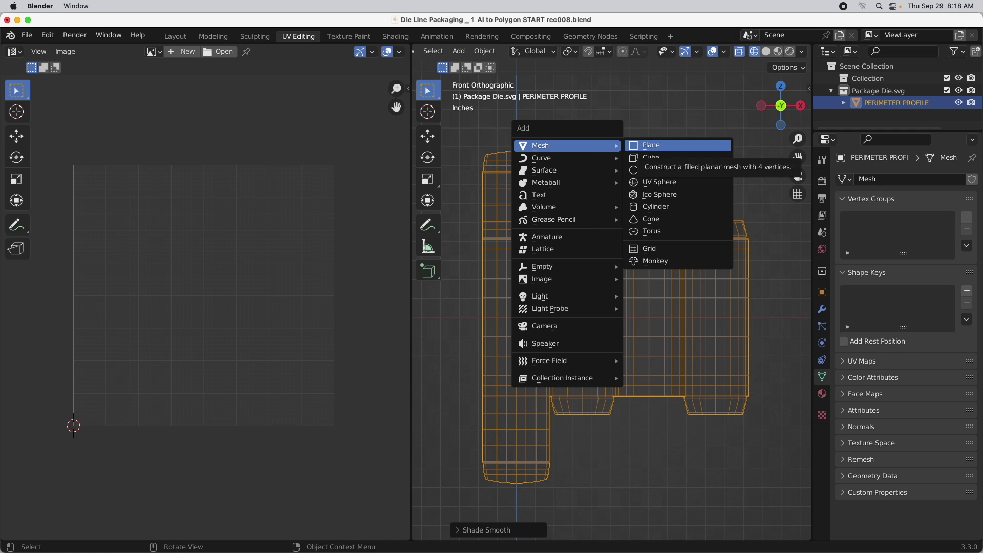
left_click(654, 148)
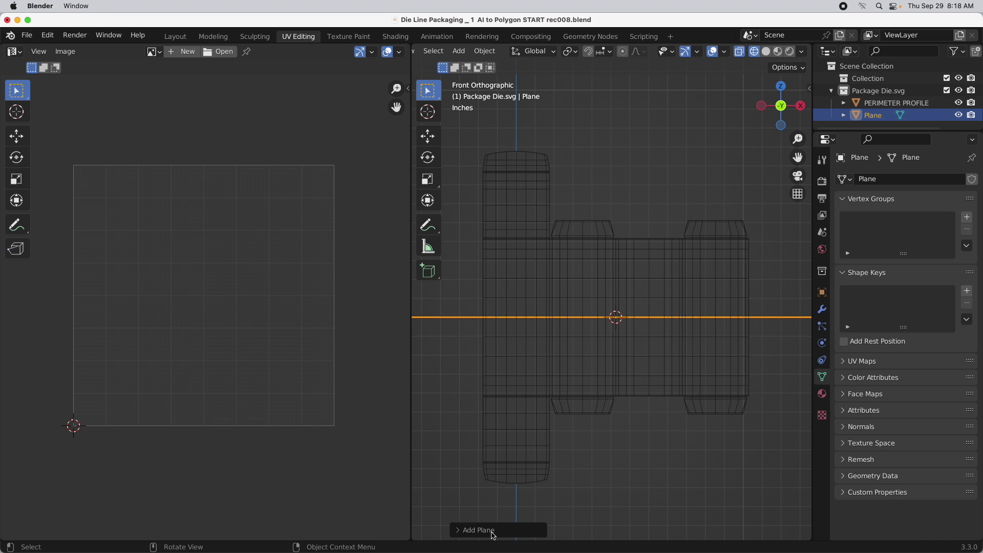
left_click(462, 530)
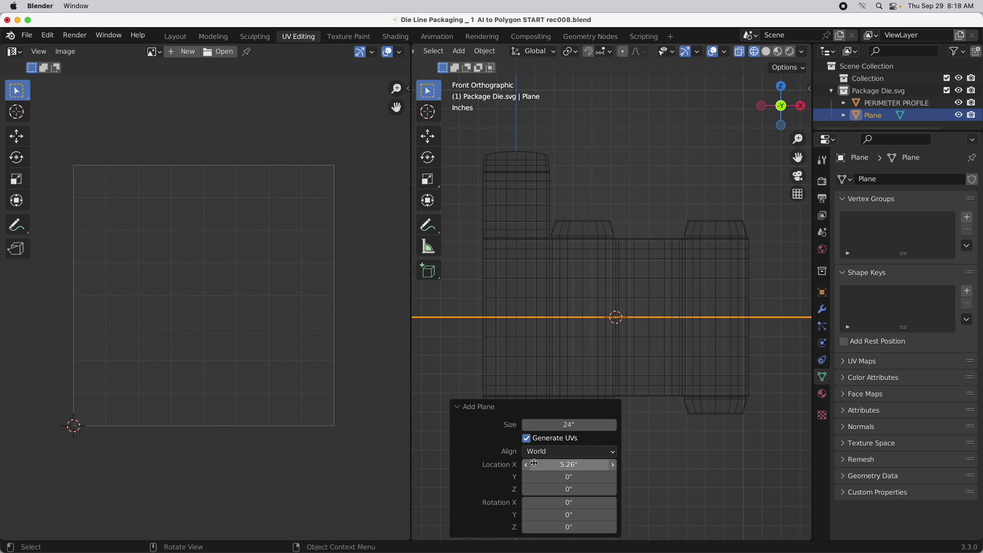
left_click(566, 503)
type("90")
key("Return")
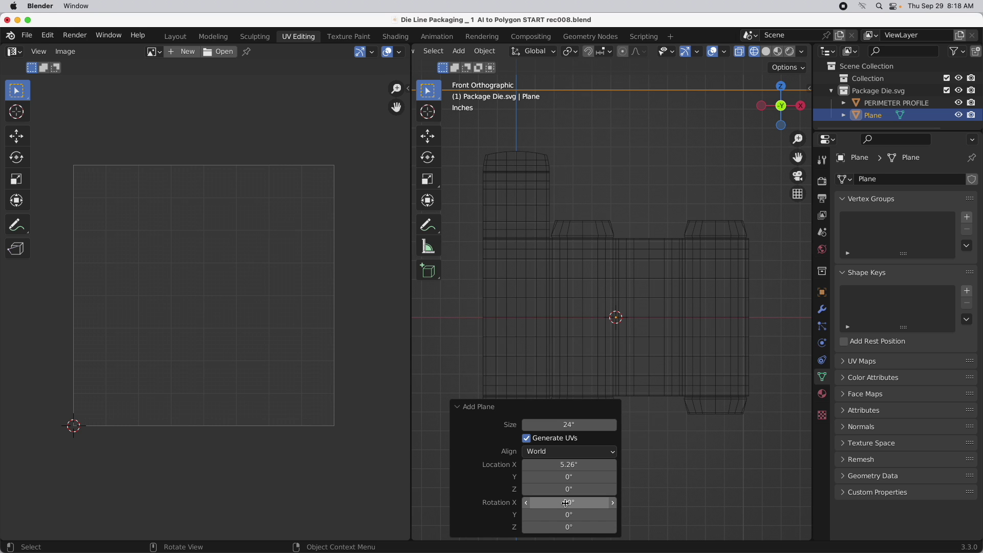
- Copy the PERIMETER PROFILE's Z dimension of 17.5495 in and paste it as the plane's X and Y dimensions
left_click(571, 240)
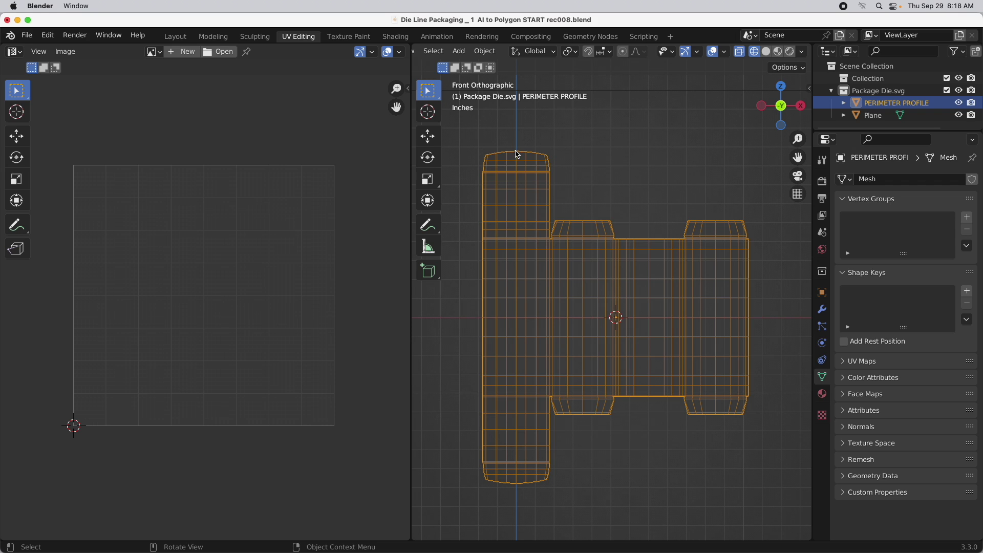
key("n")
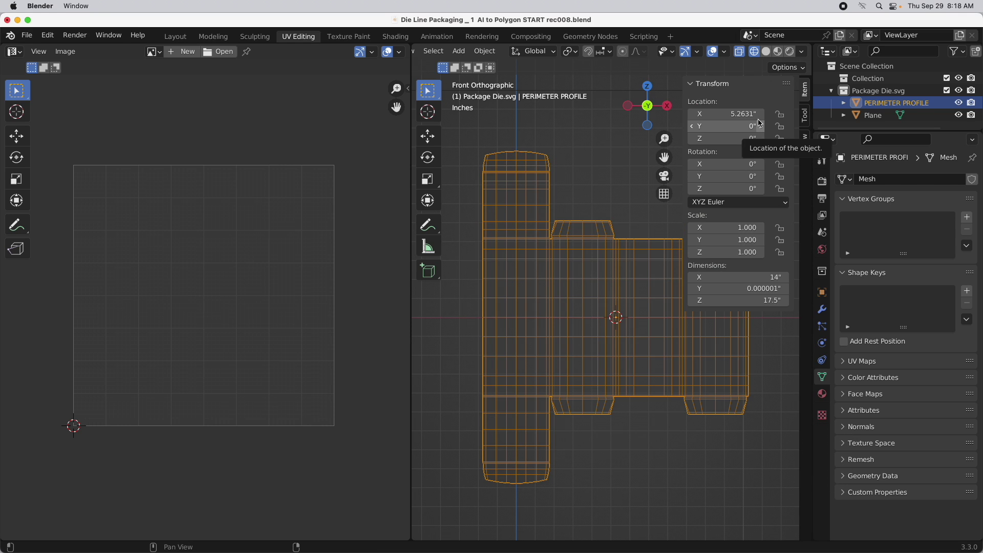
left_click(772, 300)
key("super+c")
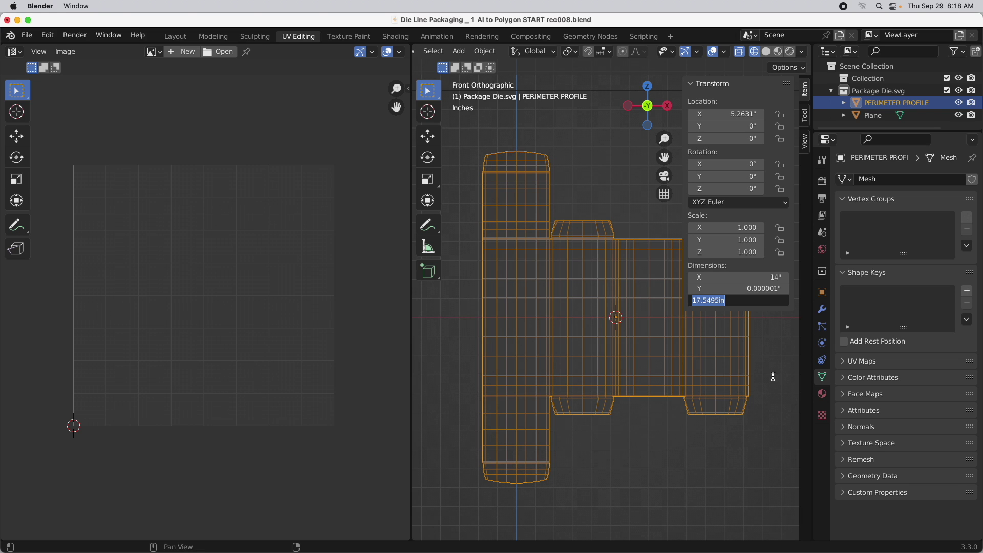
type("17.5")
key("Return")
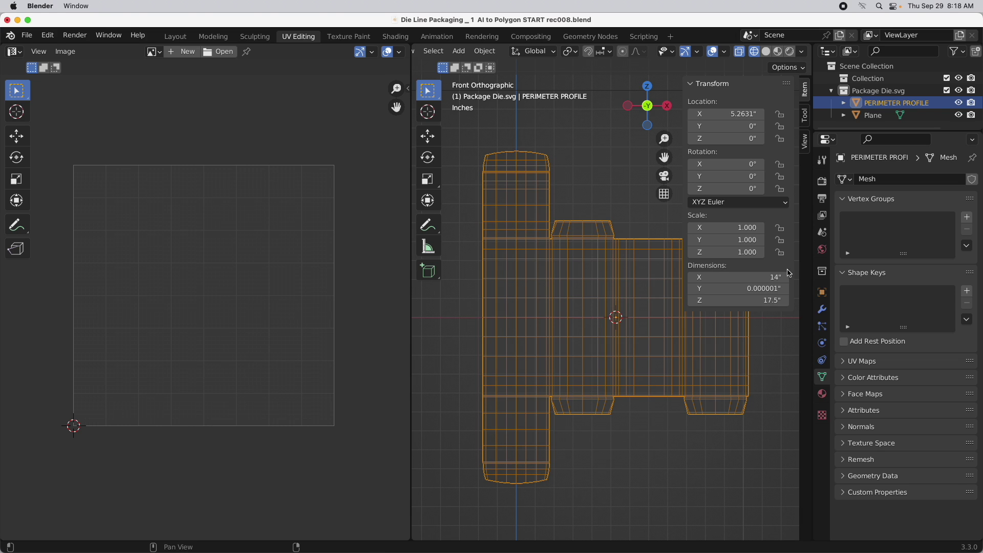
left_click(873, 116)
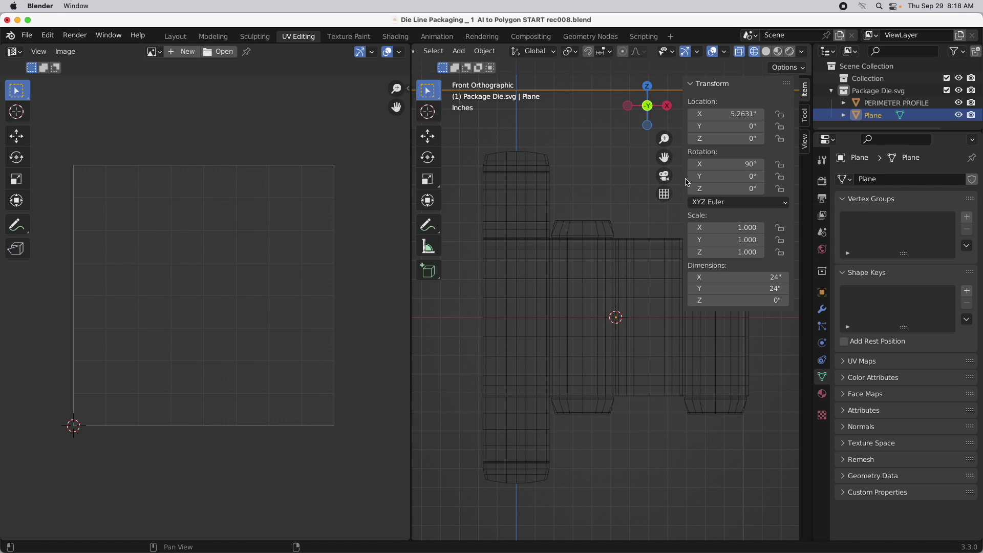
left_click_drag(772, 277, 772, 289)
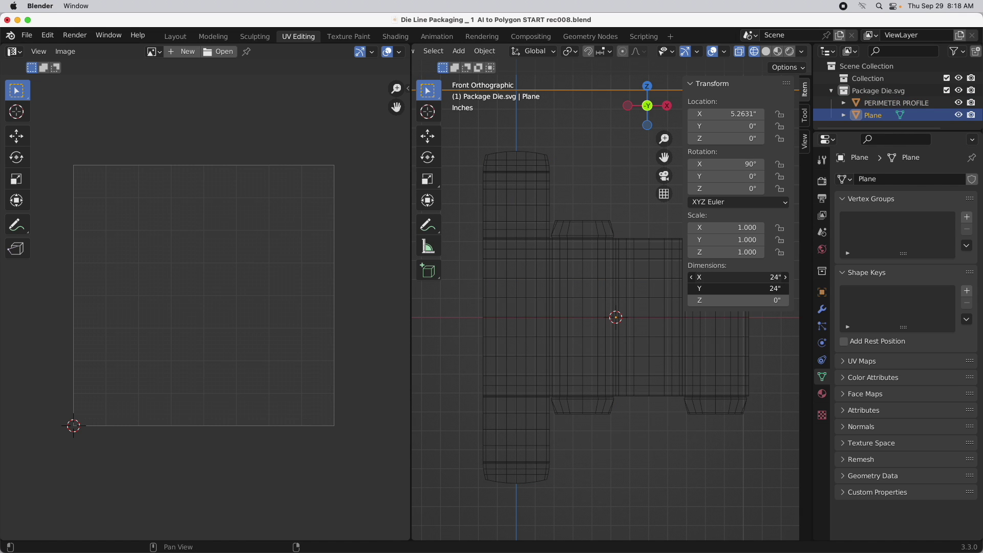
key("super+v")
key("Return")
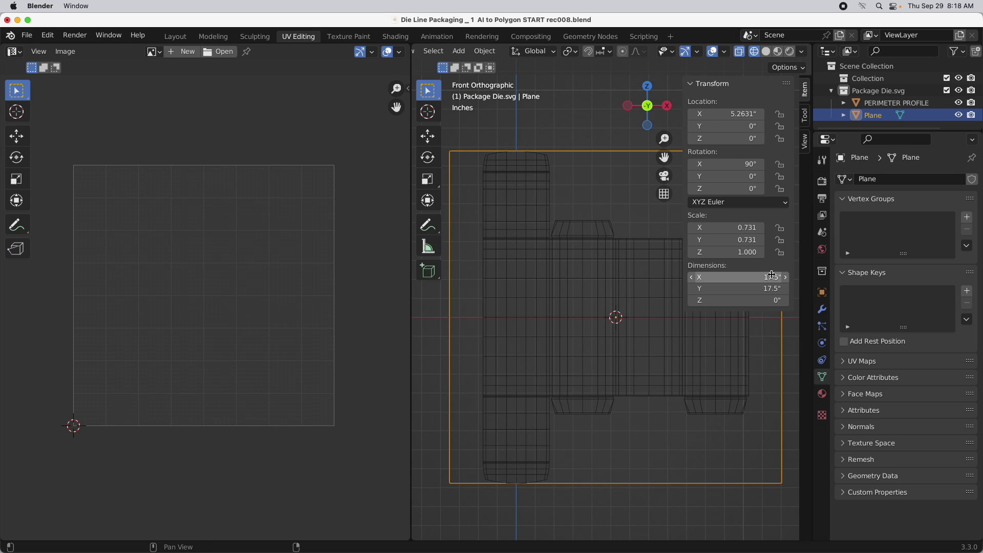
- Apply the scale of the resized plane
left_click(485, 52)
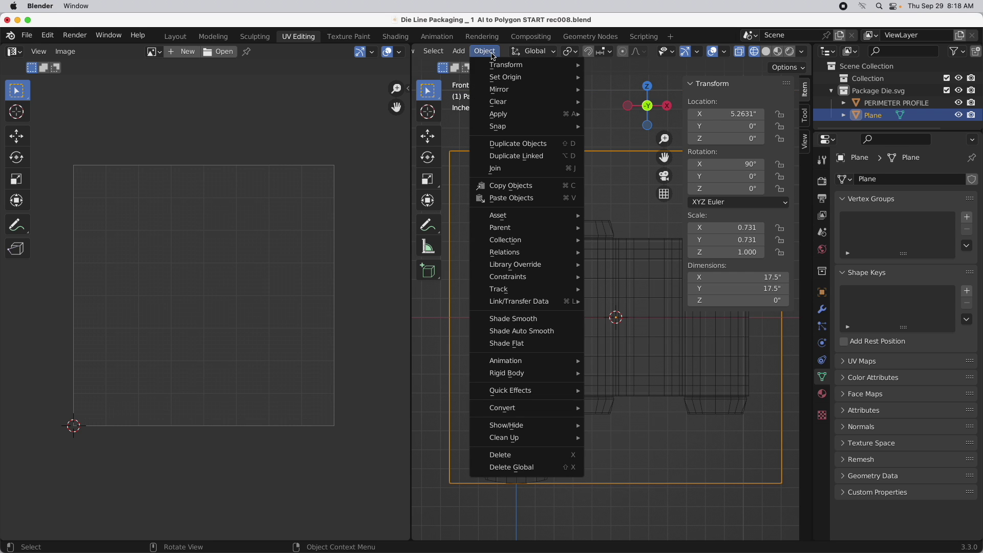
mouse_move(507, 108)
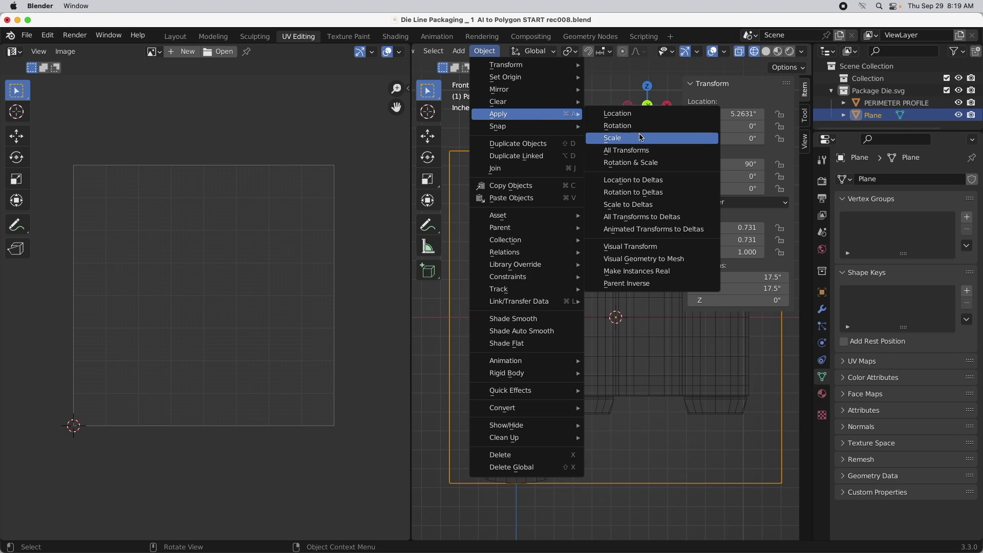
left_click(640, 138)
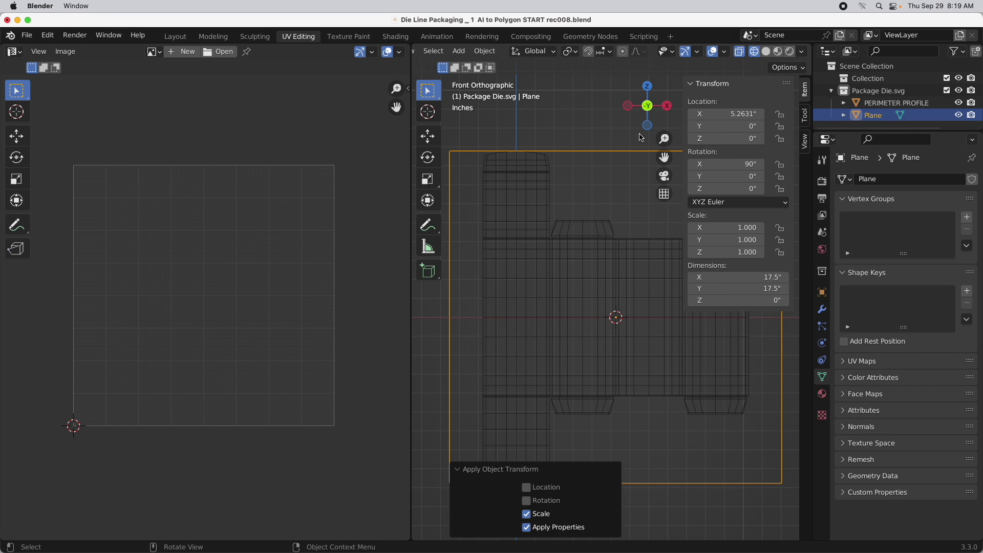
- Join the plane into the PERIMETER PROFILE object, keeping the profile as the active object
left_click(543, 176, "shift")
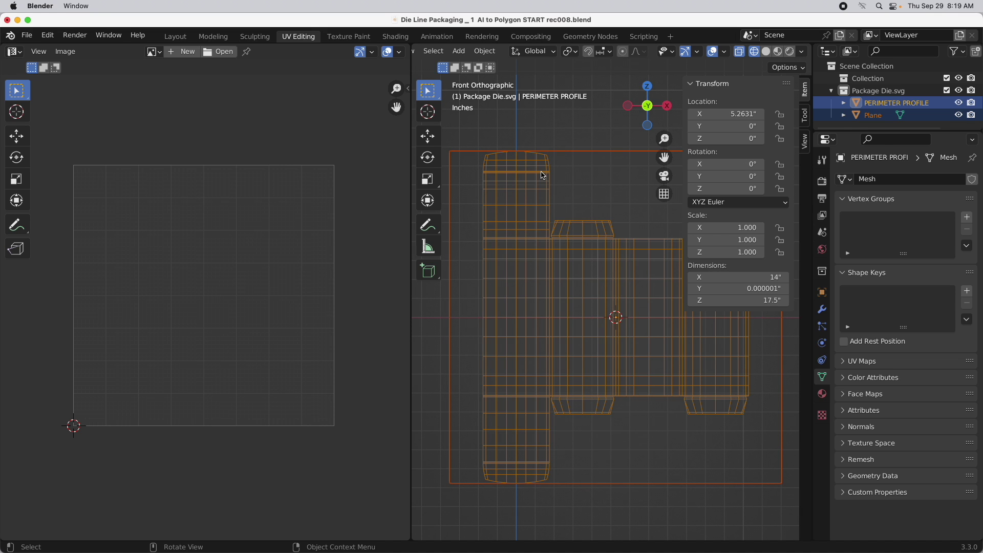
right_click(542, 176)
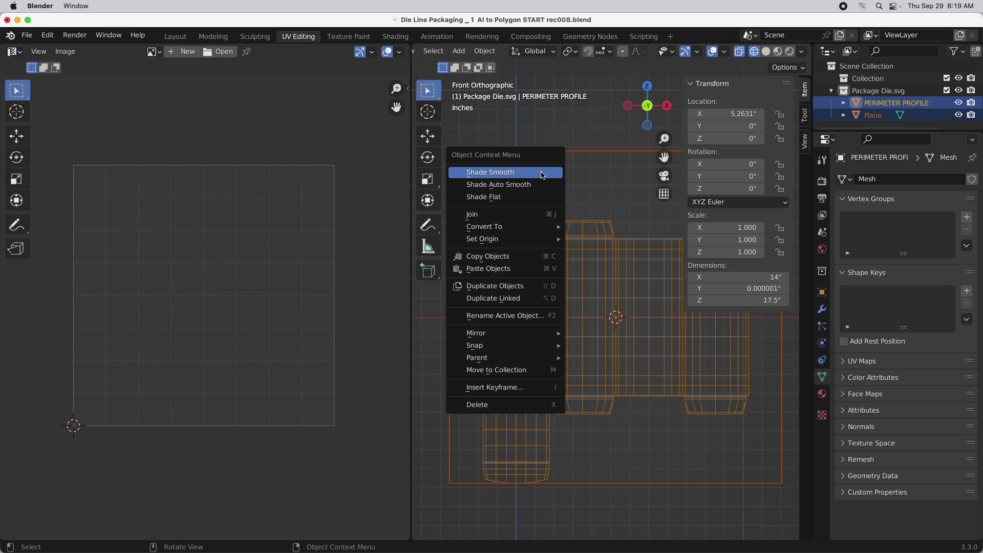
left_click(544, 211)
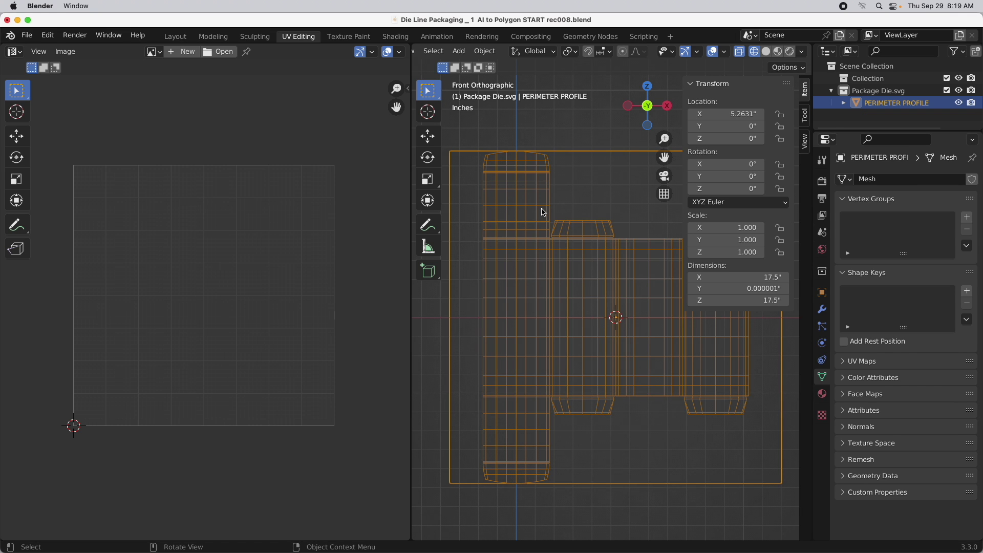
- Select the whole joined mesh in Edit Mode and unwrap it with Project from View (Bounds)
key("Tab")
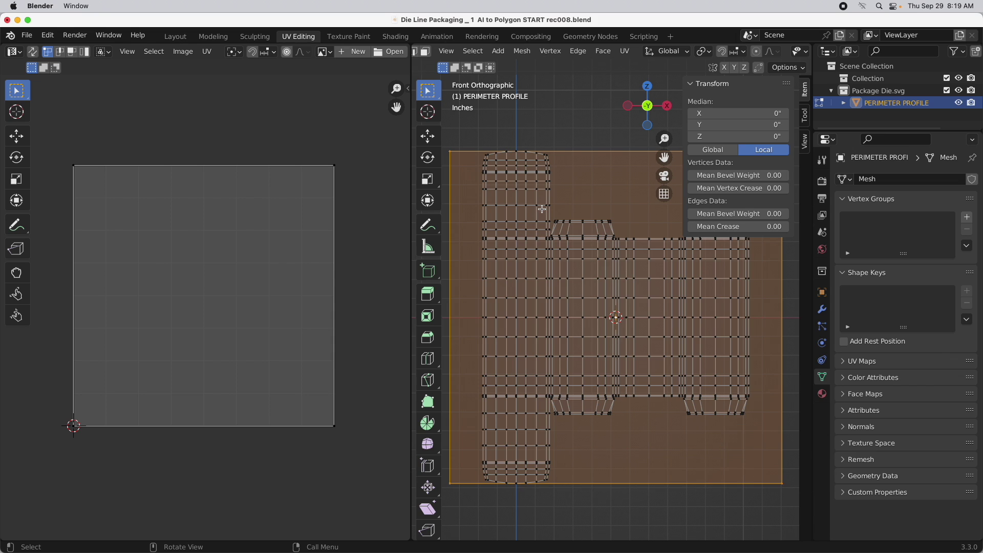
key("a")
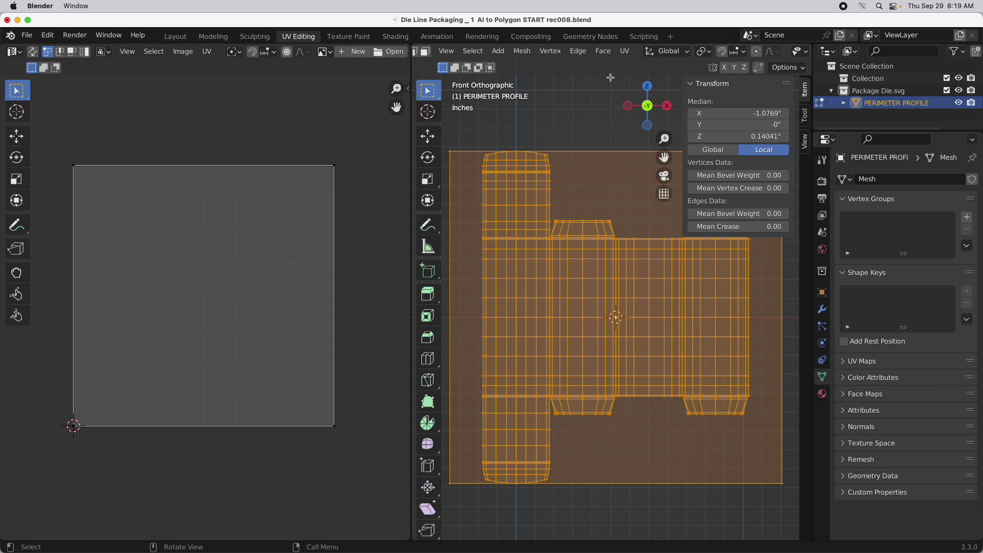
left_click(625, 52)
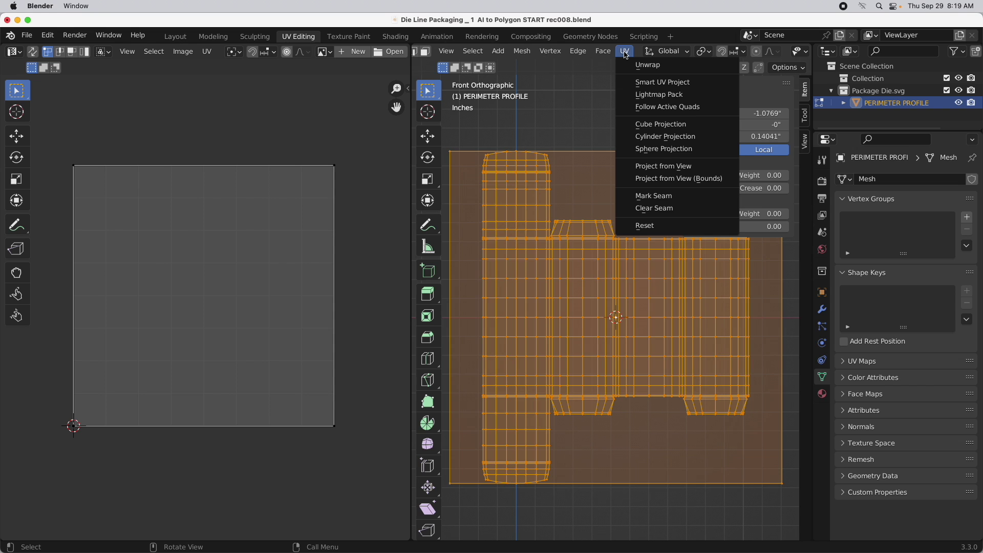
left_click(636, 180)
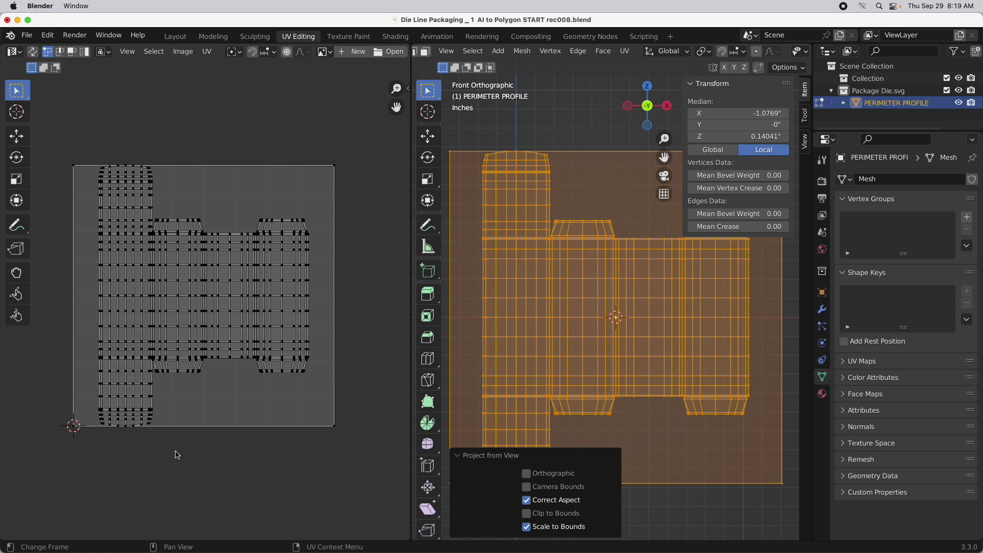
- Delete the edges of the temporary square plane surrounding the die-line mesh, and select all the remaining geometry
left_click(471, 147)
scroll(419, 55, "up", 2)
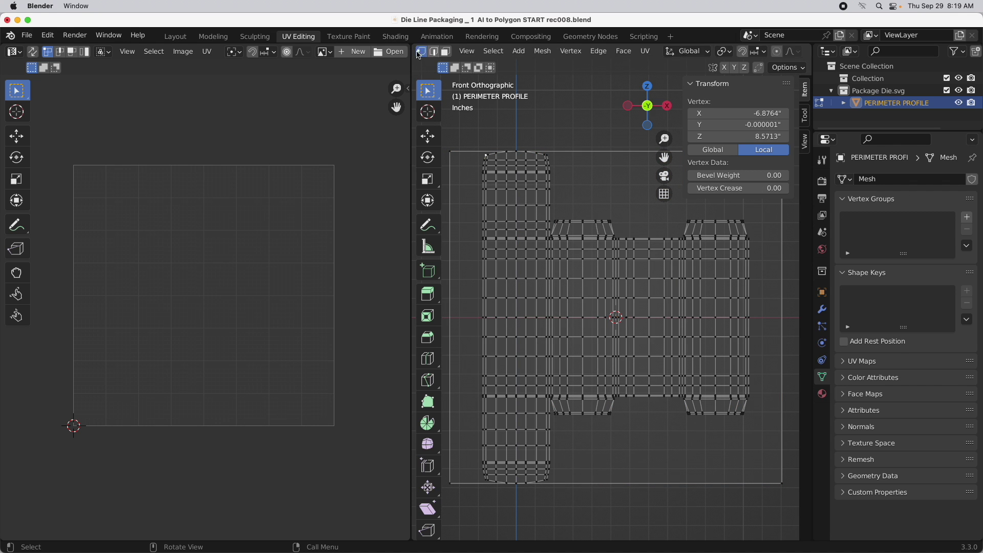
scroll(419, 55, "down", 2)
left_click(515, 51)
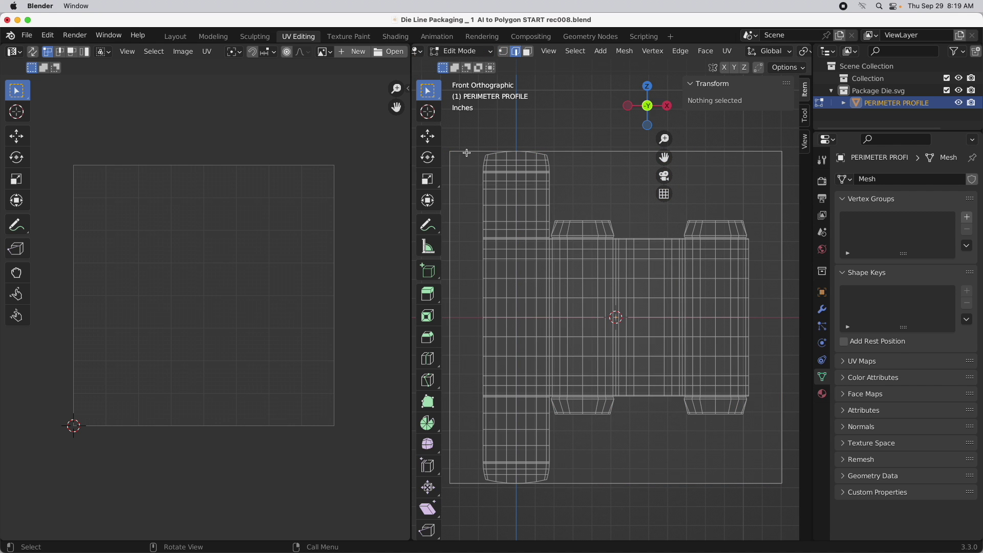
key("a")
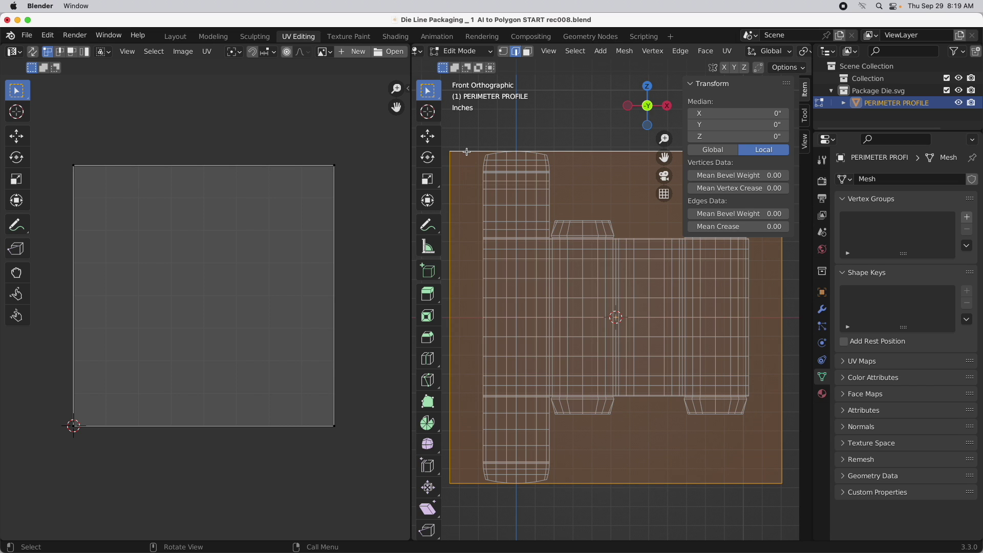
right_click(466, 152)
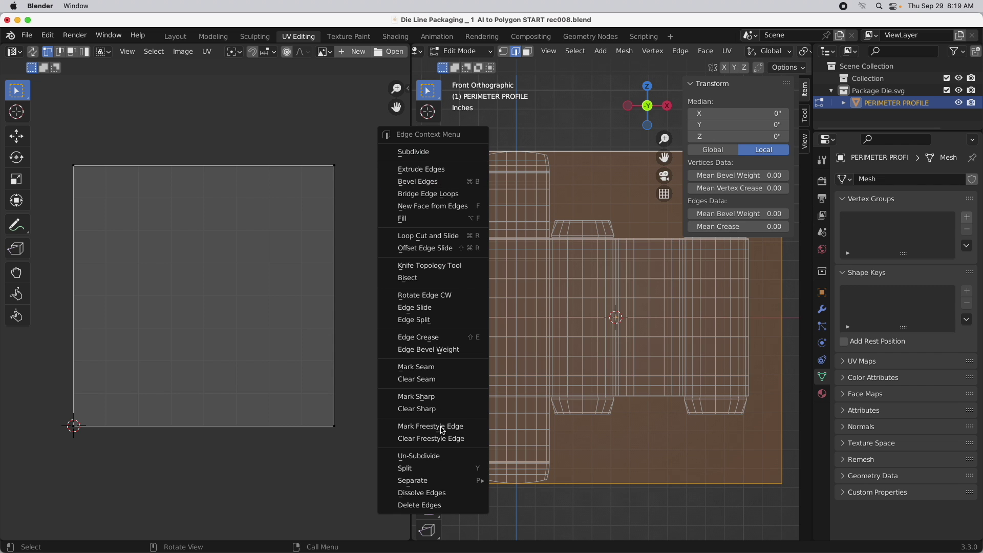
key("a")
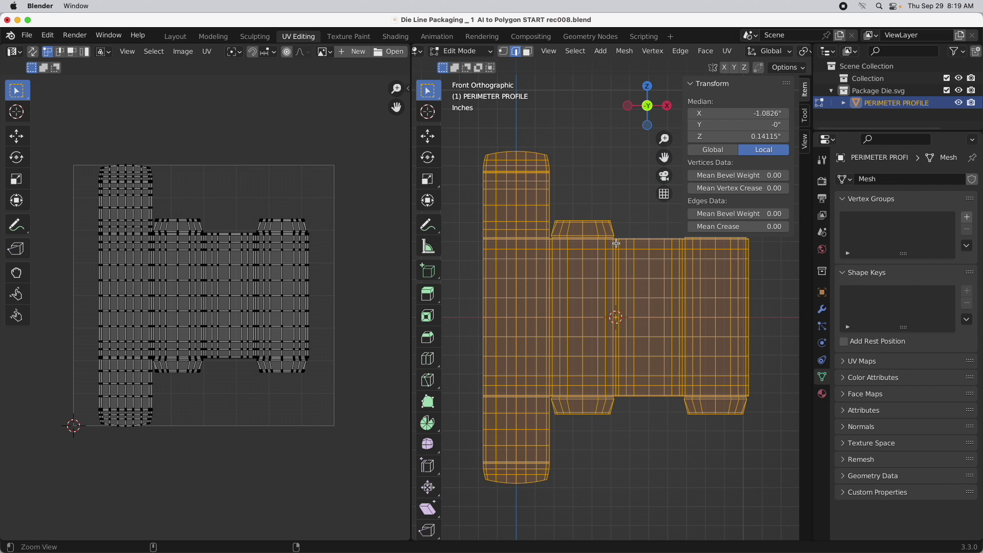
- Delete the faces of the curved flap at the bottom of the tall column, including the narrow row of faces above it
scroll(611, 233, "down", 2)
middle_click_drag(634, 315, 623, 330, "shift")
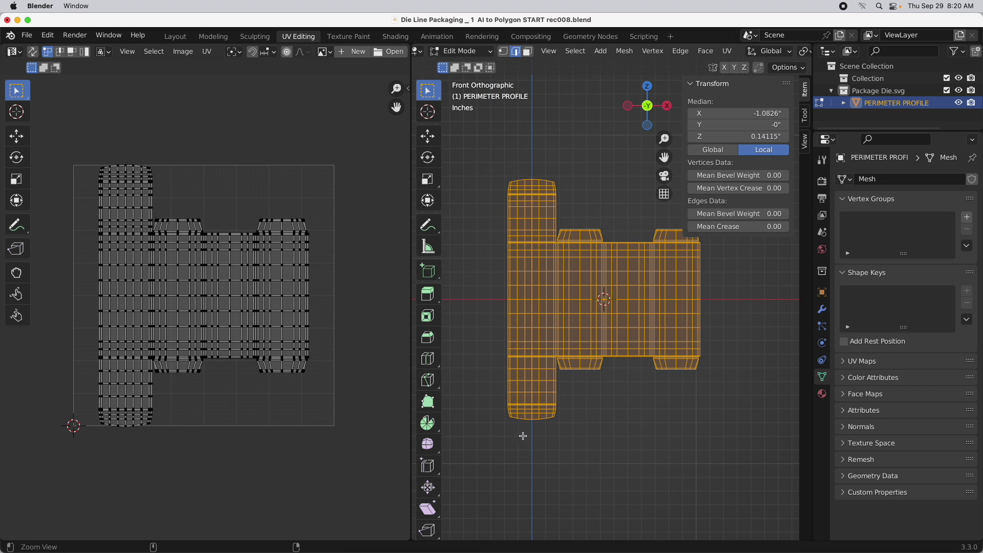
mouse_move(518, 431)
middle_mouse_down("ctrl")
mouse_move(575, 384)
mouse_move(669, 275)
mouse_move(639, 316)
mouse_move(506, 435)
middle_mouse_up("ctrl")
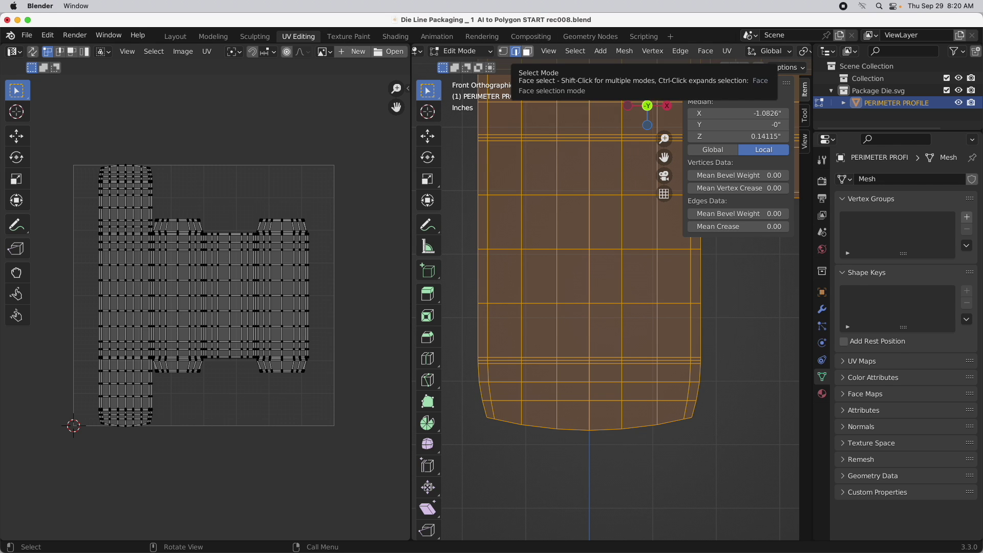
left_click(527, 51)
left_click_drag(456, 453, 765, 368)
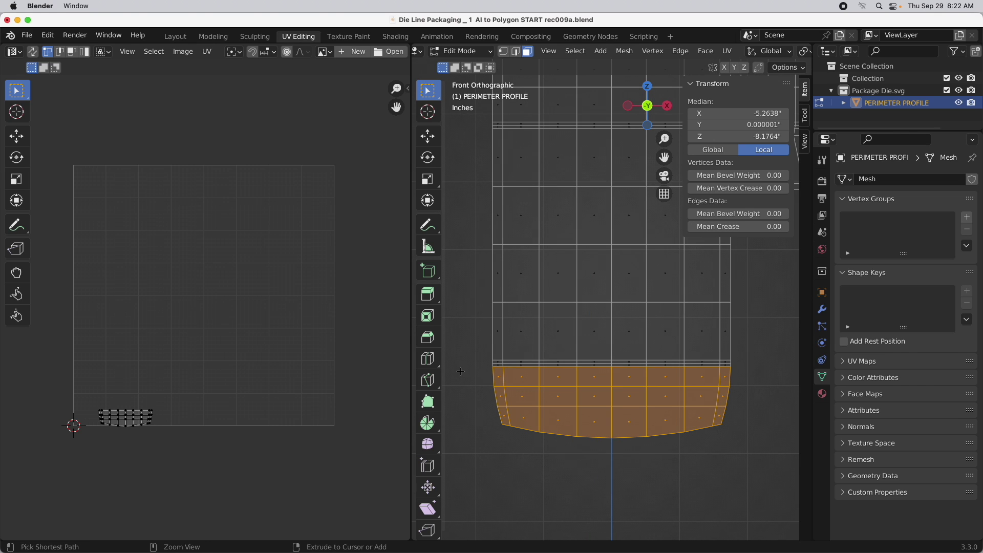
key("ctrl+KP_Add")
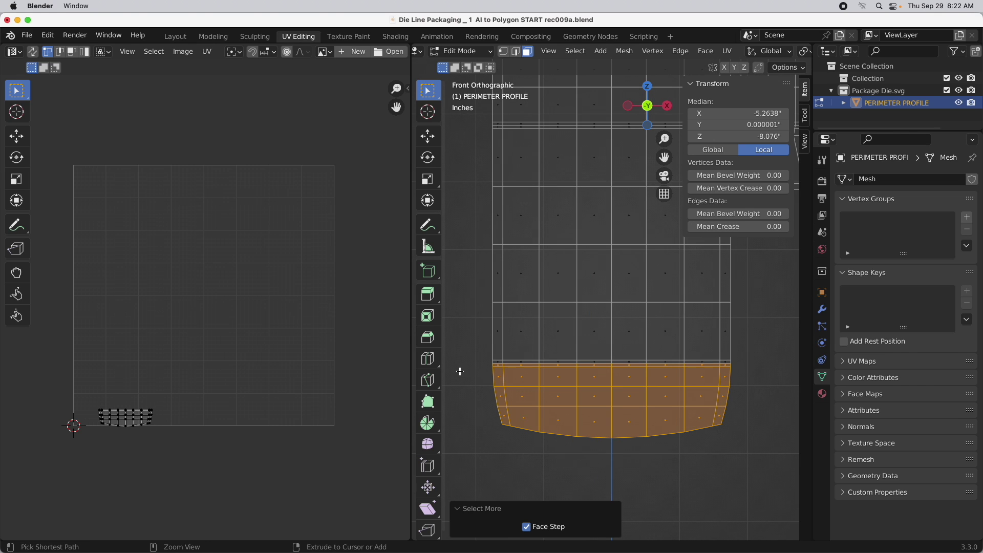
right_click(529, 243)
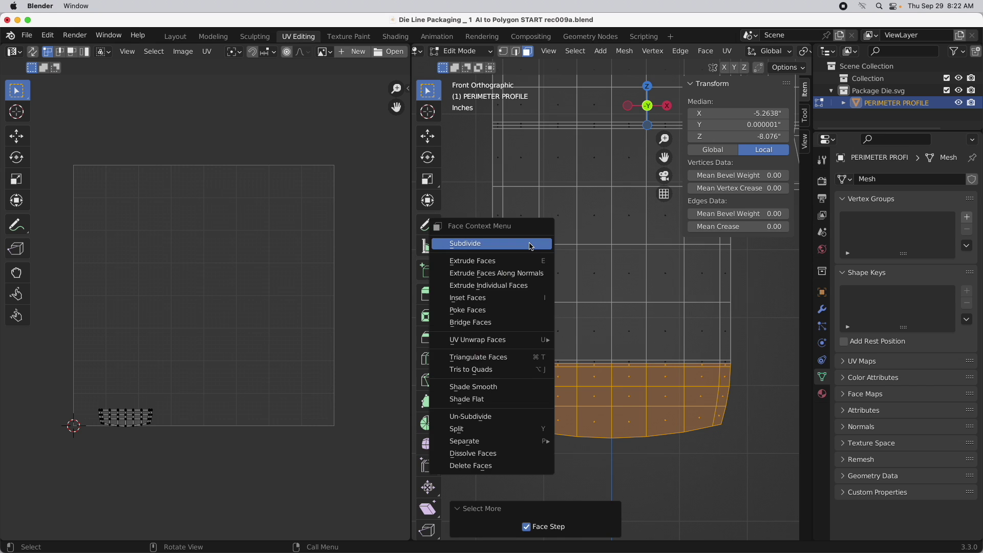
left_click(506, 467)
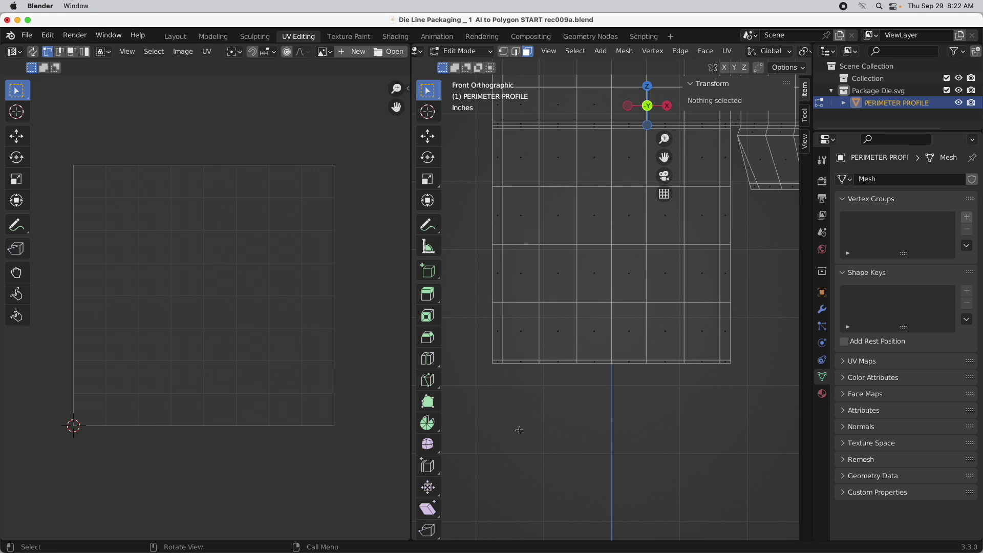
- Delete the faces of the tapered flap beneath the second panel, just beside the tall column
middle_click_drag(717, 253, 487, 362, "shift")
left_click_drag(483, 366, 733, 288)
right_click(658, 344)
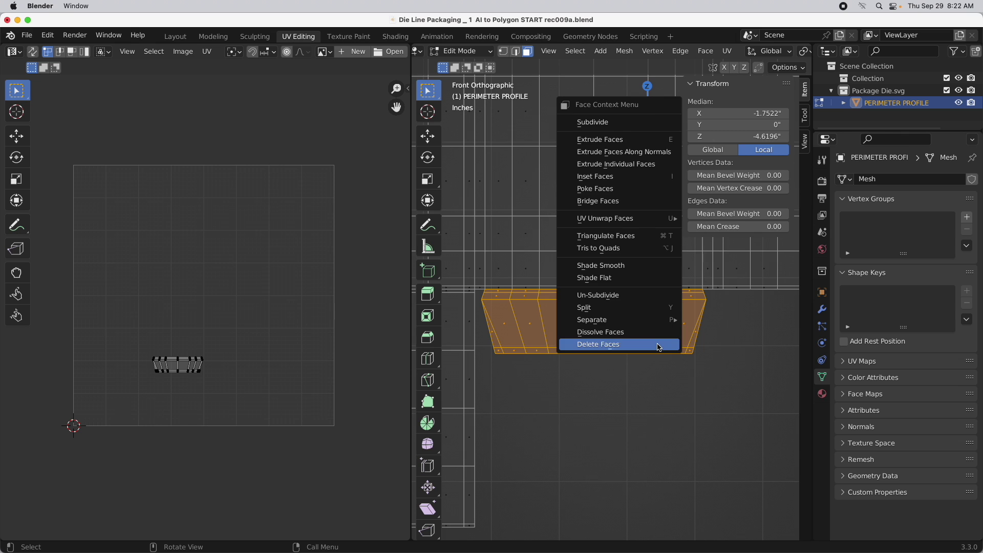
left_click(658, 345)
- Delete the faces of the tapered flap beneath the last panel, and leave the remaining mesh deselected
middle_click_drag(658, 342, 479, 376, "shift")
left_click_drag(476, 410, 772, 312)
right_click(586, 321)
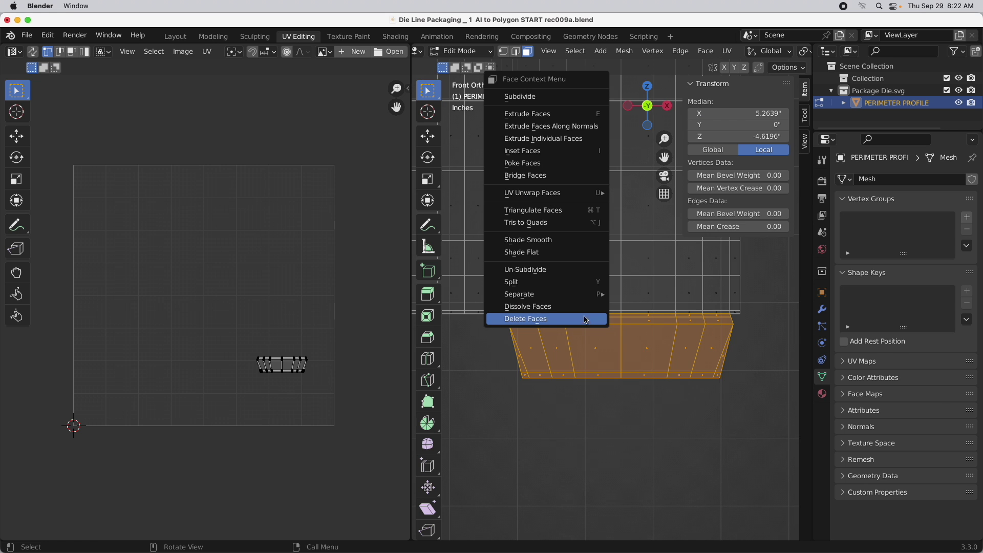
left_click(584, 320)
middle_click_drag(595, 229, 587, 414, "ctrl")
key("a")
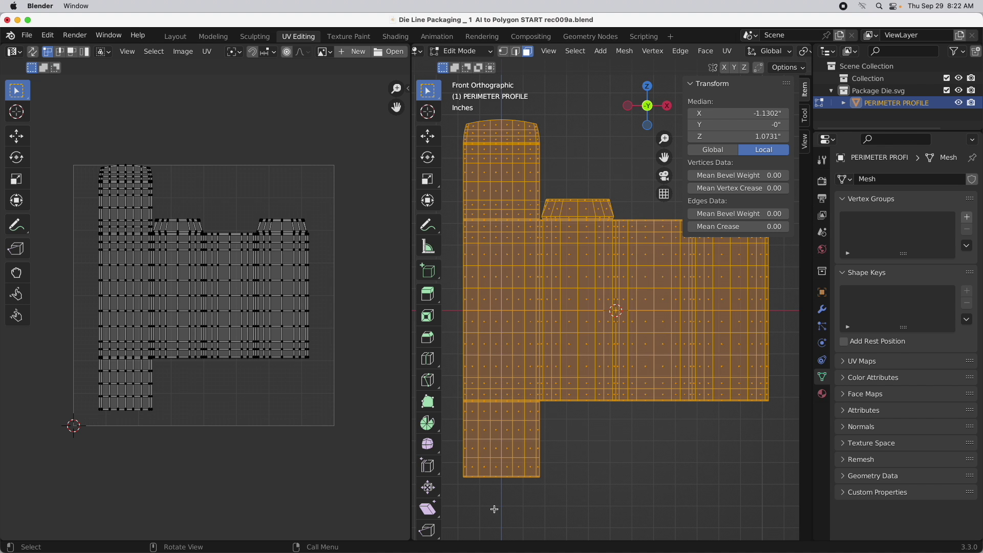
left_click(618, 466)
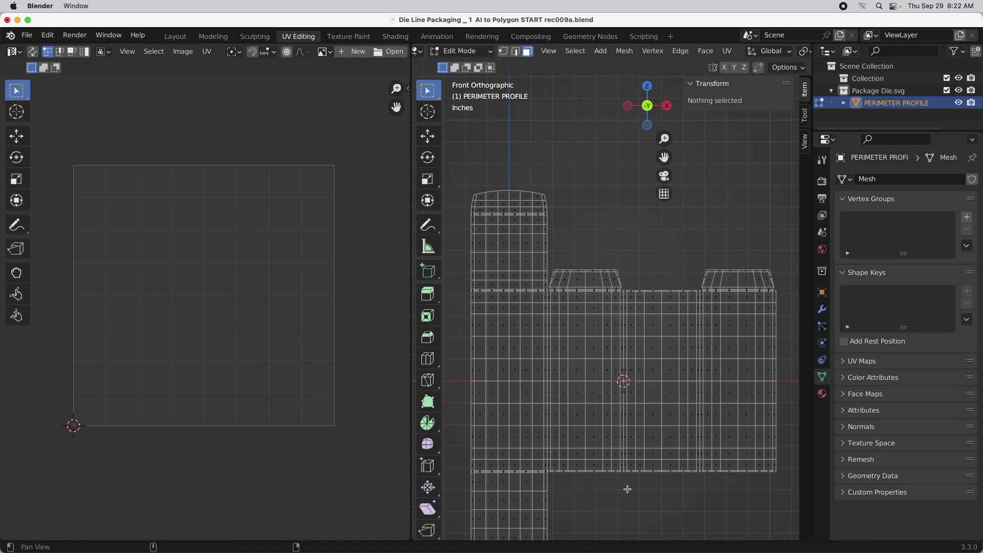
- Collapse the Shape Keys section of the mesh data properties
scroll(586, 294, "up", 2)
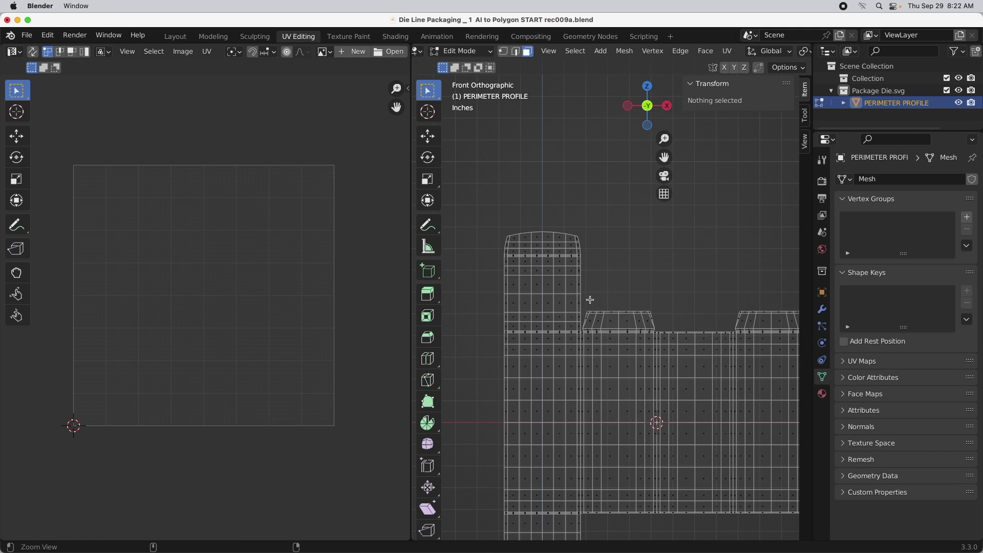
scroll(650, 277, "up", 2)
scroll(629, 265, "left", 2)
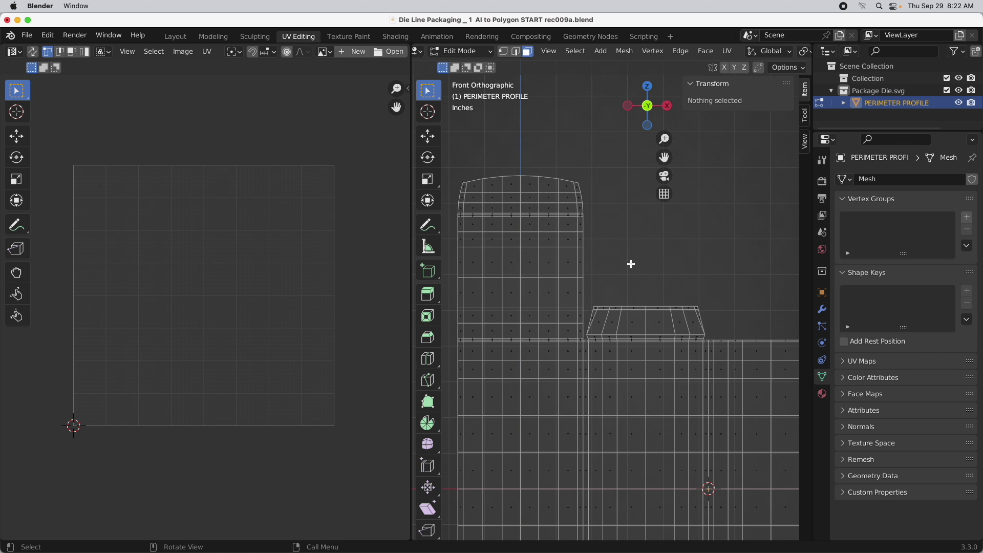
scroll(640, 339, "up", 4)
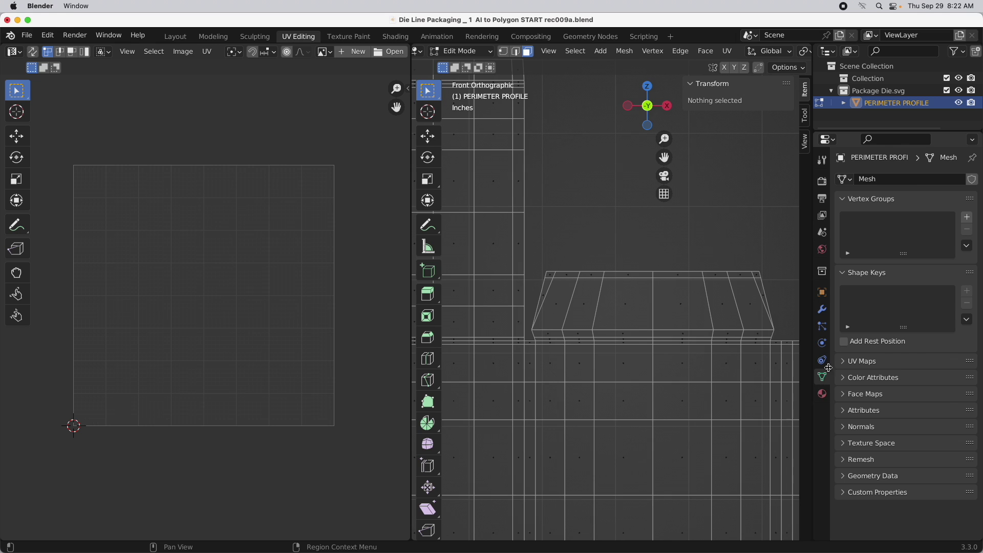
left_click(843, 276)
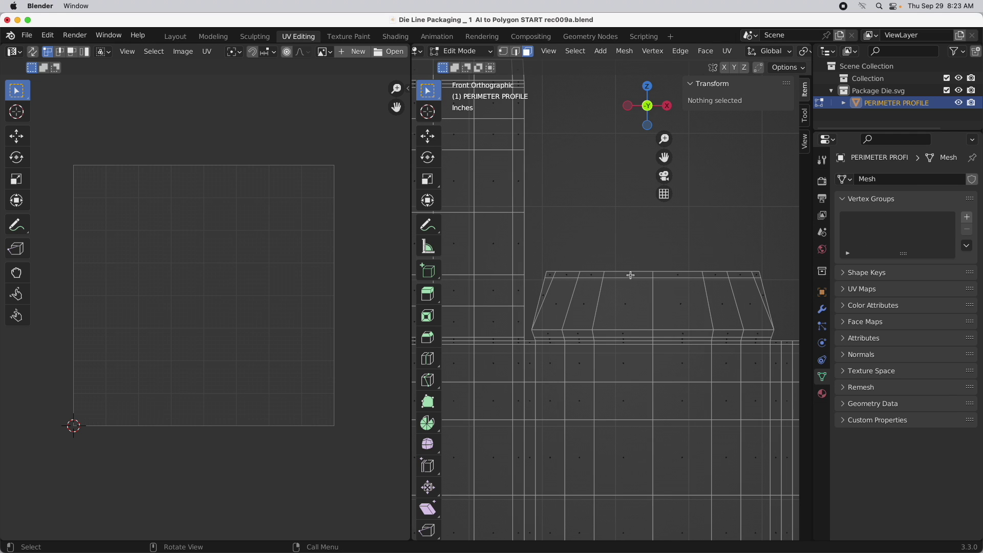
- Select the vertices of the curved flap atop the tall column and assign them to a new vertex group named "FLAP . top"
middle_click_drag(483, 182, 638, 395, "shift")
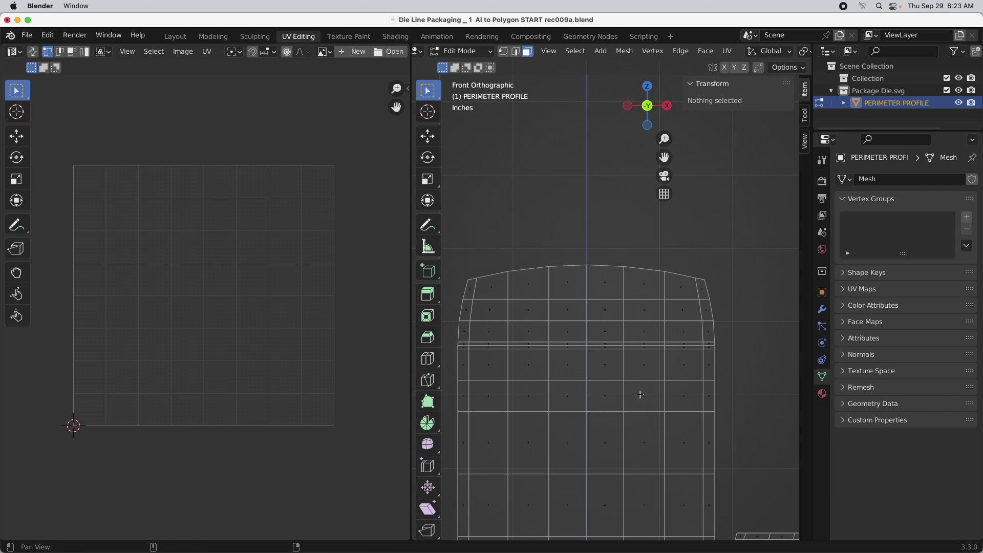
left_click_drag(451, 237, 747, 334)
middle_click_drag(630, 314, 697, 272, "ctrl")
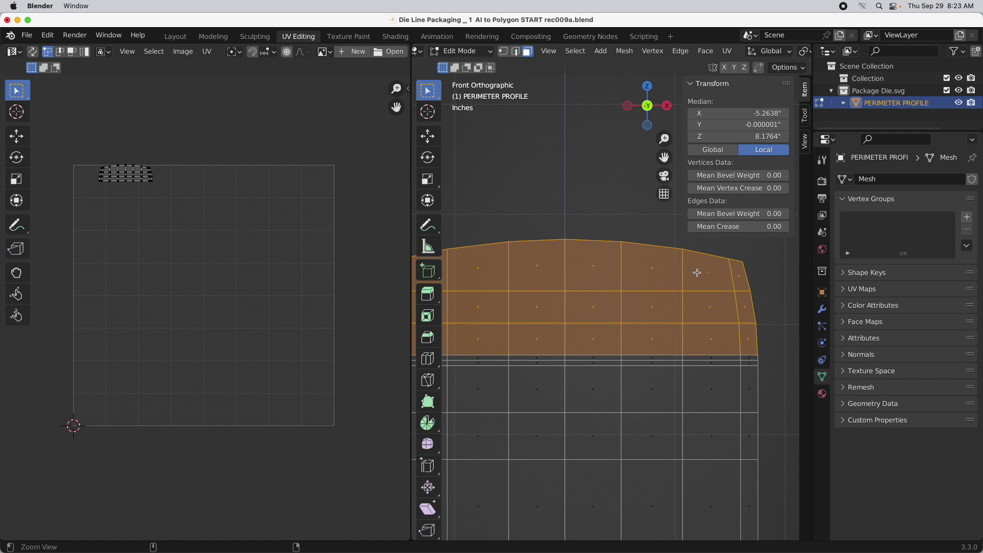
left_click(503, 52)
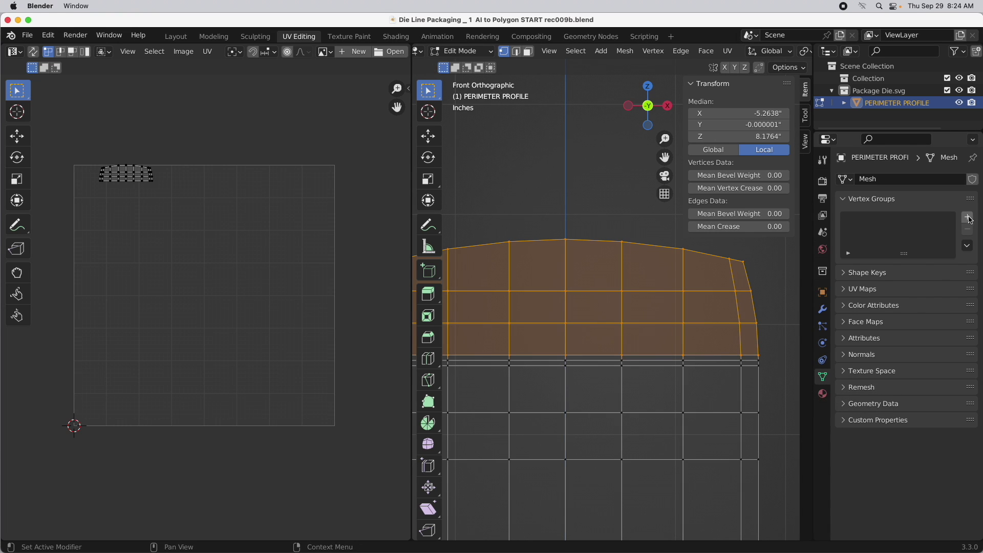
left_click(968, 218)
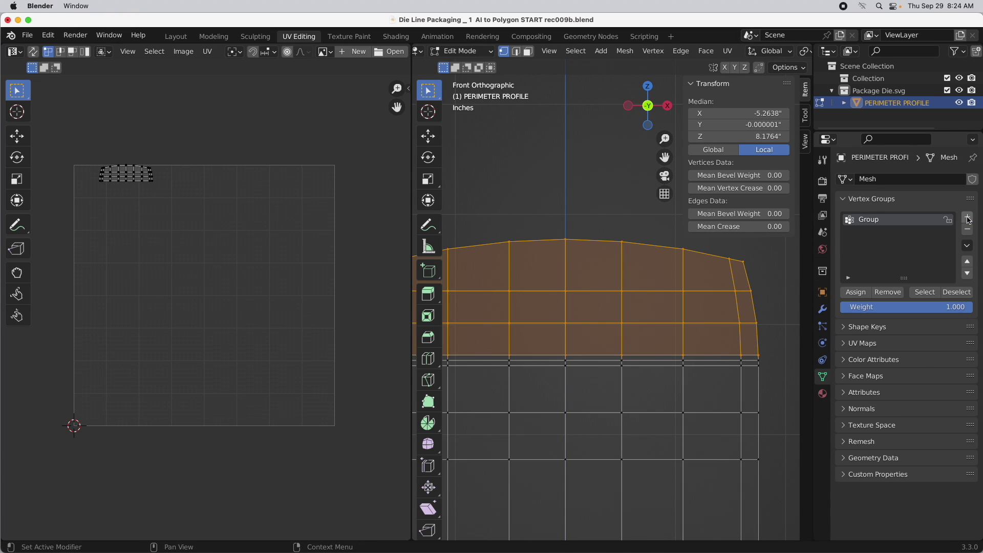
double_click(873, 220)
type("FLAP . ")
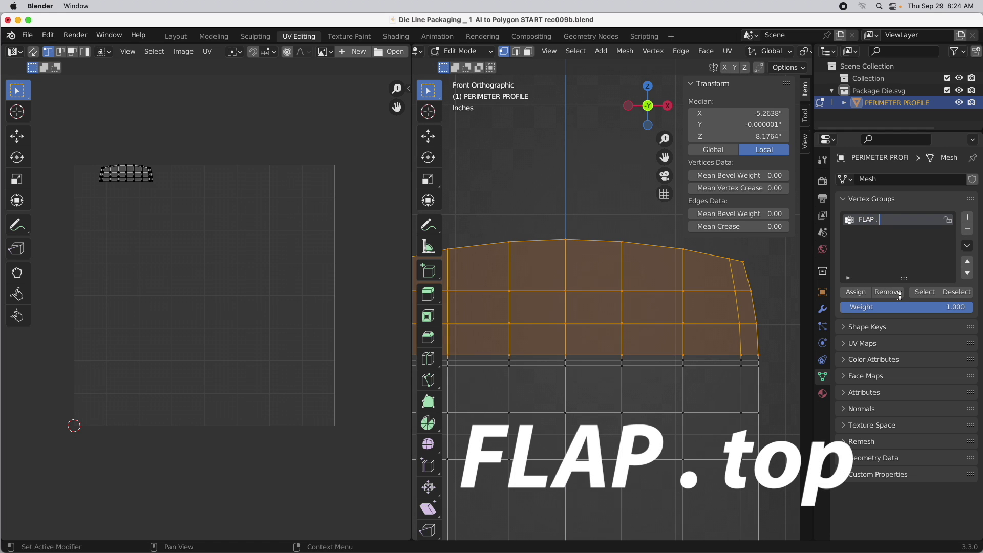
type("top")
key("Return")
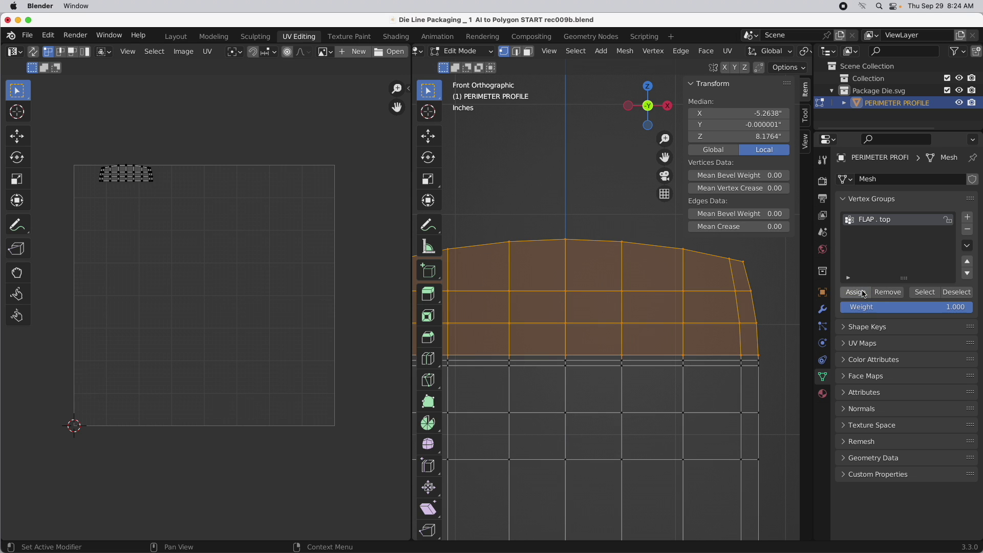
- Select the middle vertex row of the panel below the top flap and grow the selection four times to cover the panel
scroll(673, 353, "down", 3)
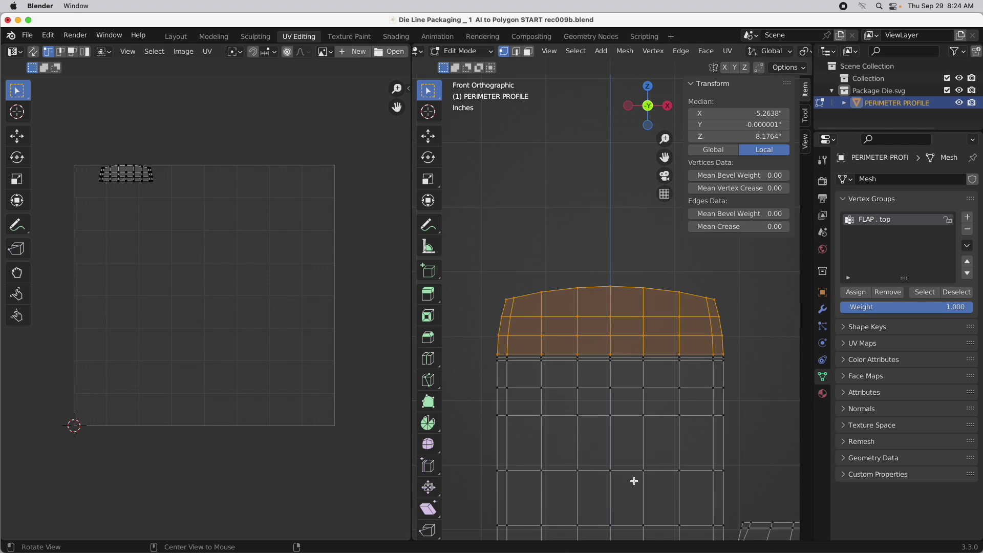
middle_click_drag(634, 482, 635, 379, "shift")
left_click_drag(746, 357, 449, 383)
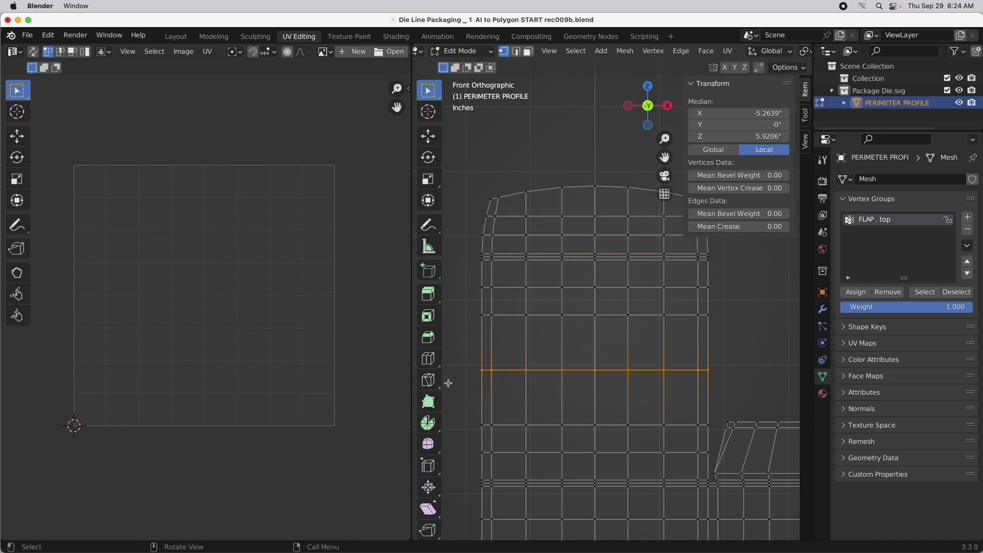
left_click(574, 51)
mouse_move(626, 233)
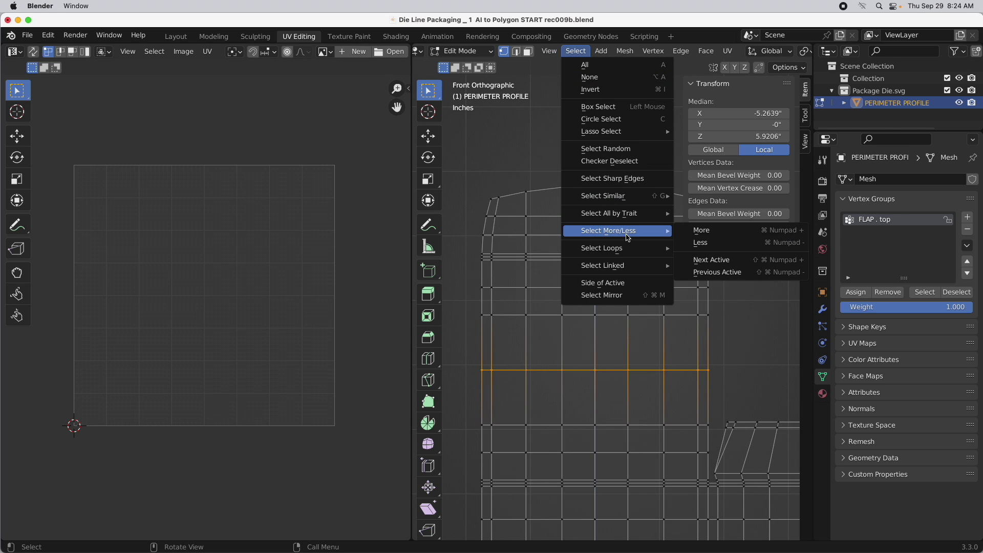
left_click(700, 230)
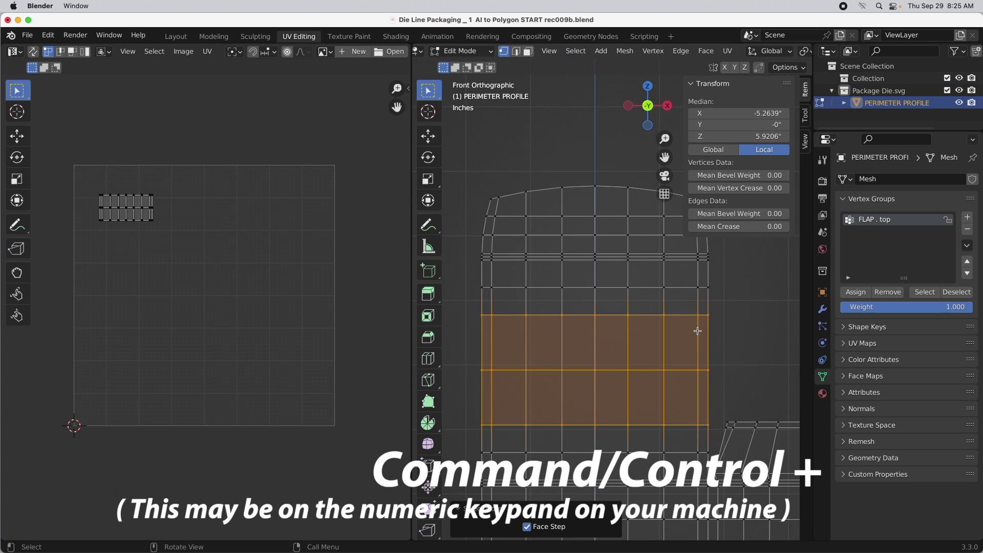
key("ctrl+KP_Add")
key("ctrl+KP_Add")
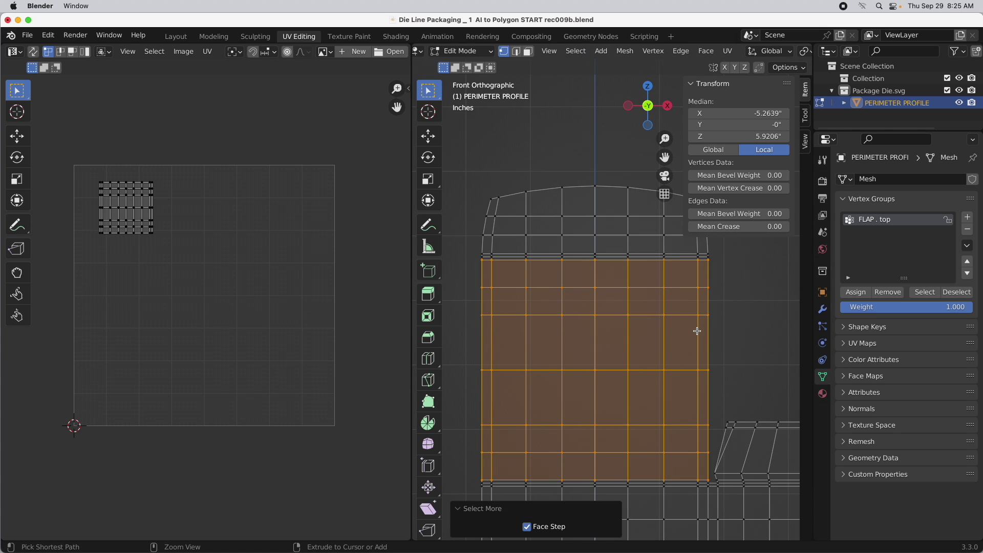
key("ctrl+KP_Add")
- Create a vertex group named "LID . top" and assign the selected panel vertices to it
scroll(672, 248, "up", 3)
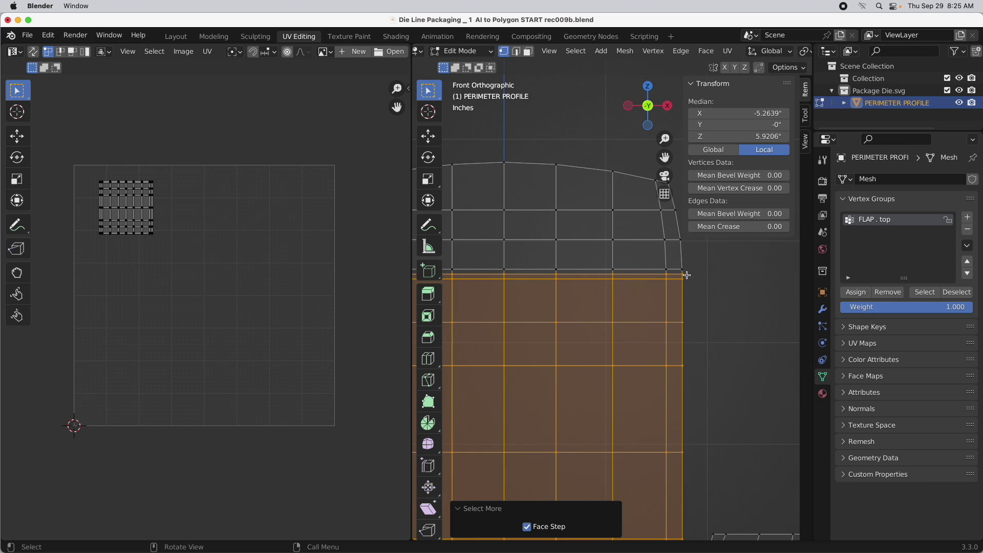
left_click(967, 222)
double_click(874, 233)
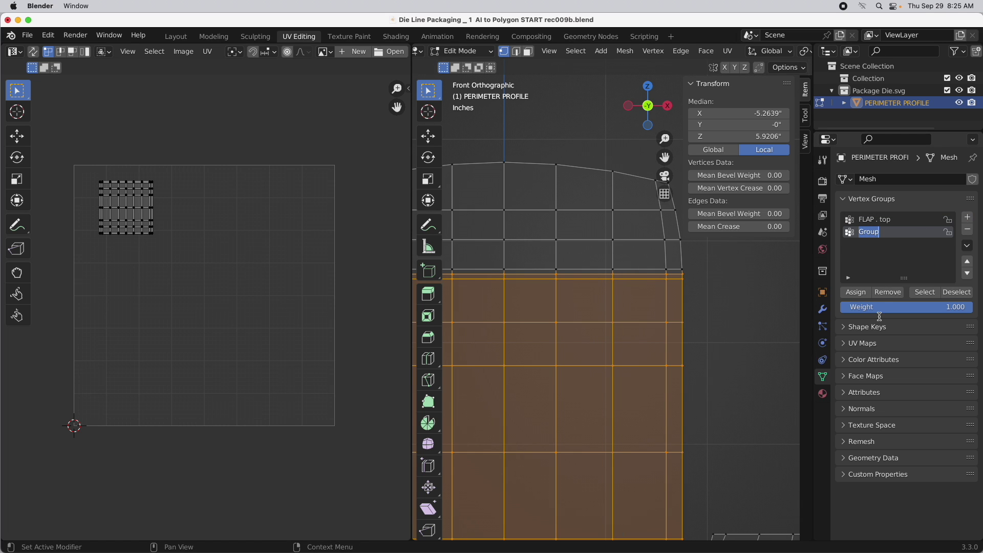
type("LID")
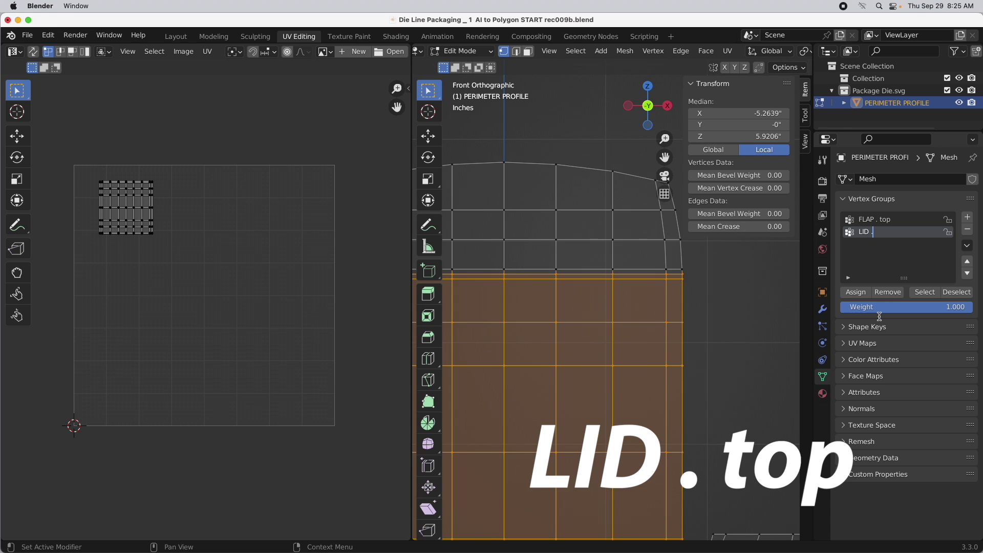
type(" . top")
key("Return")
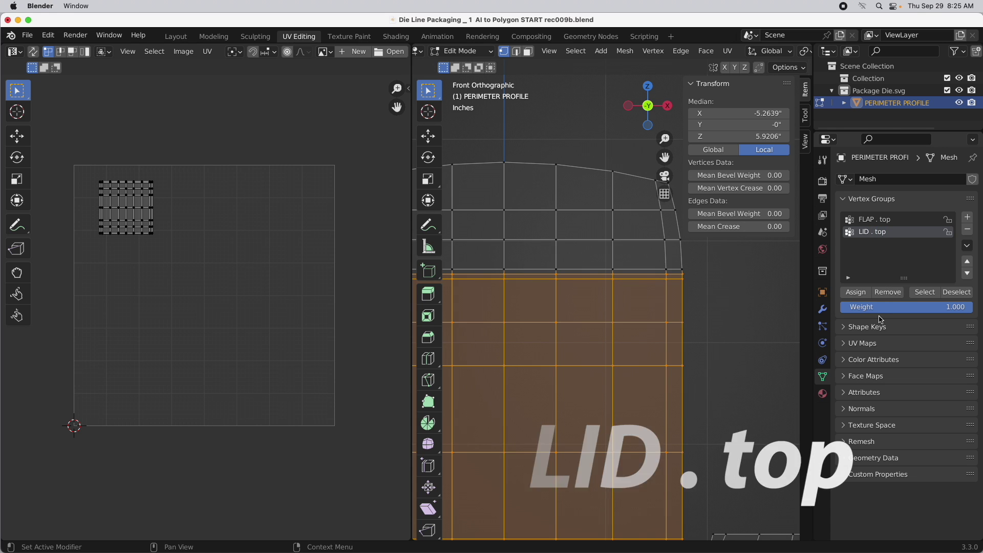
left_click(856, 293)
scroll(633, 401, "right", 6)
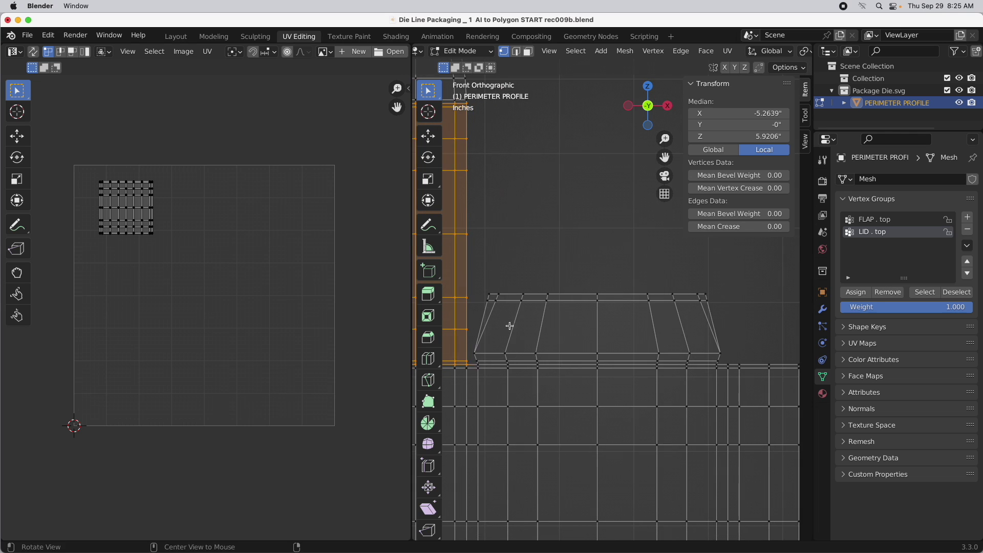
- Select the flap above the panel beside the tall column and assign its vertices to a new vertex group named "FLAP . left"
scroll(560, 333, "up", 3)
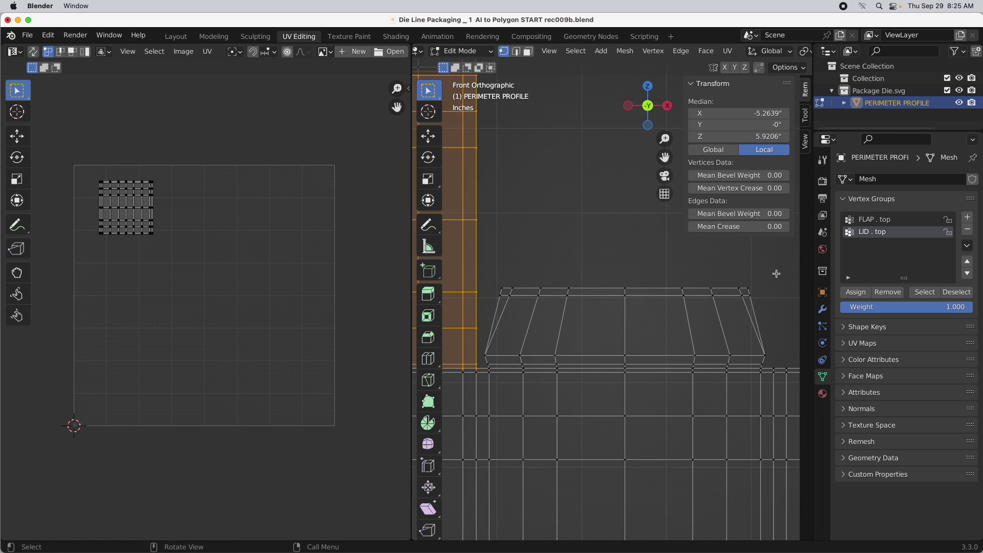
left_click_drag(777, 274, 483, 366)
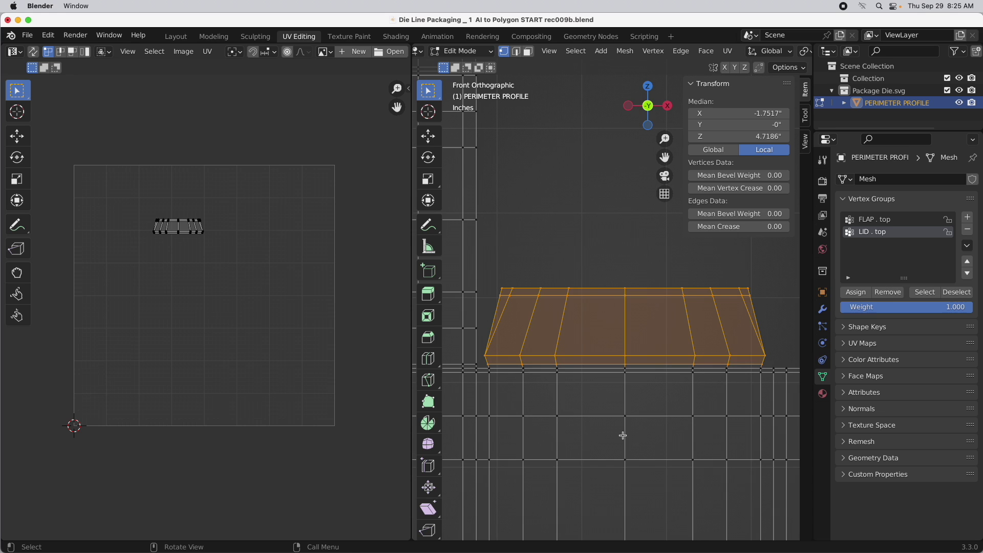
left_click(967, 217)
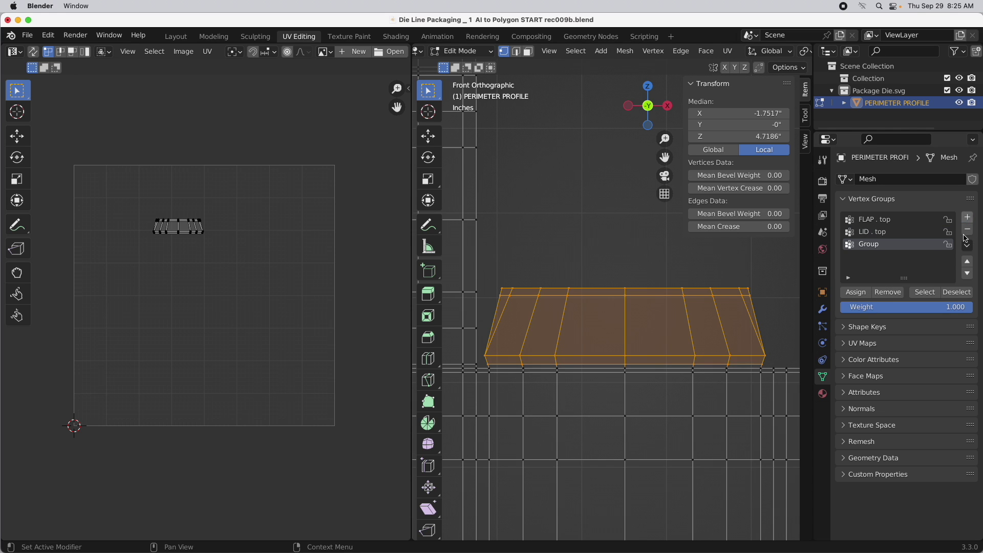
double_click(872, 245)
type("FL")
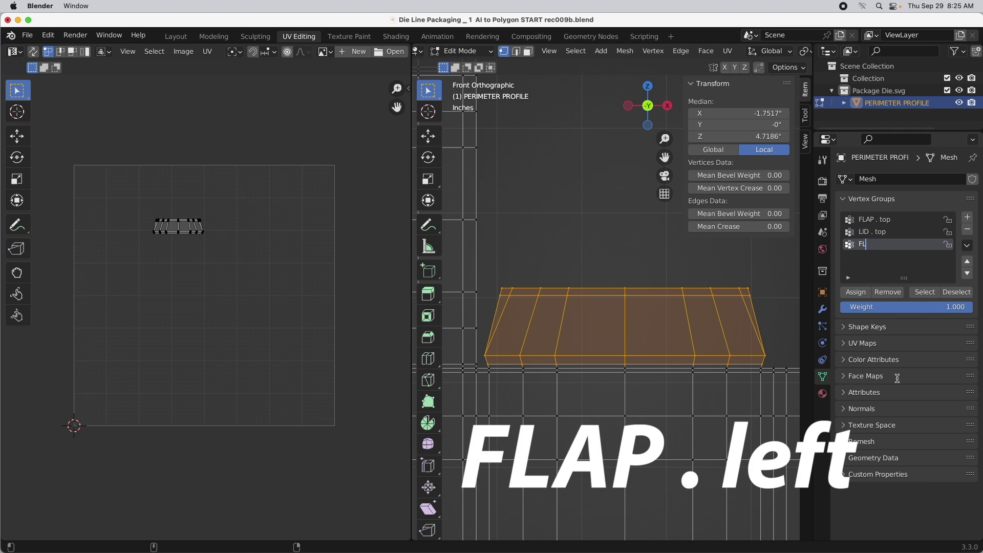
type("AP .")
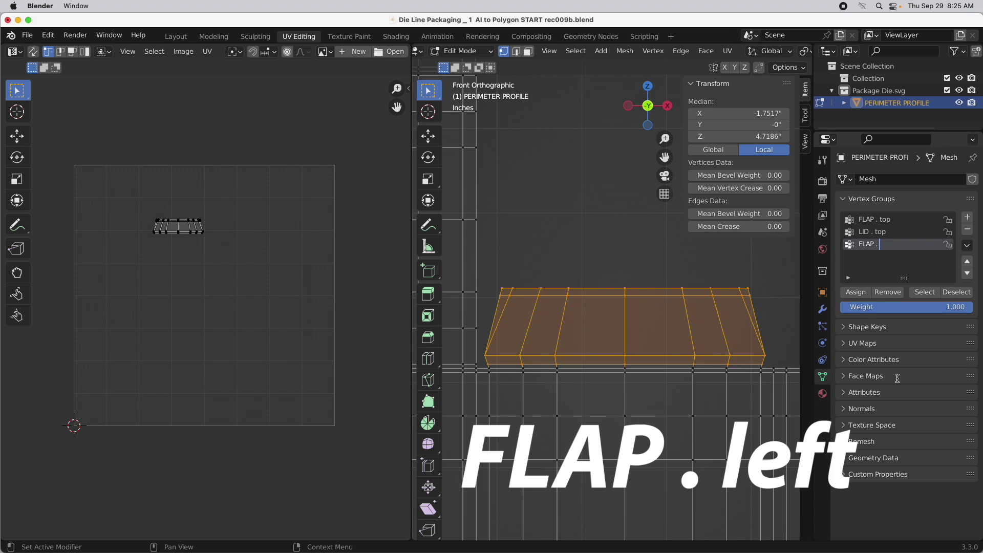
type(" left")
key("Return")
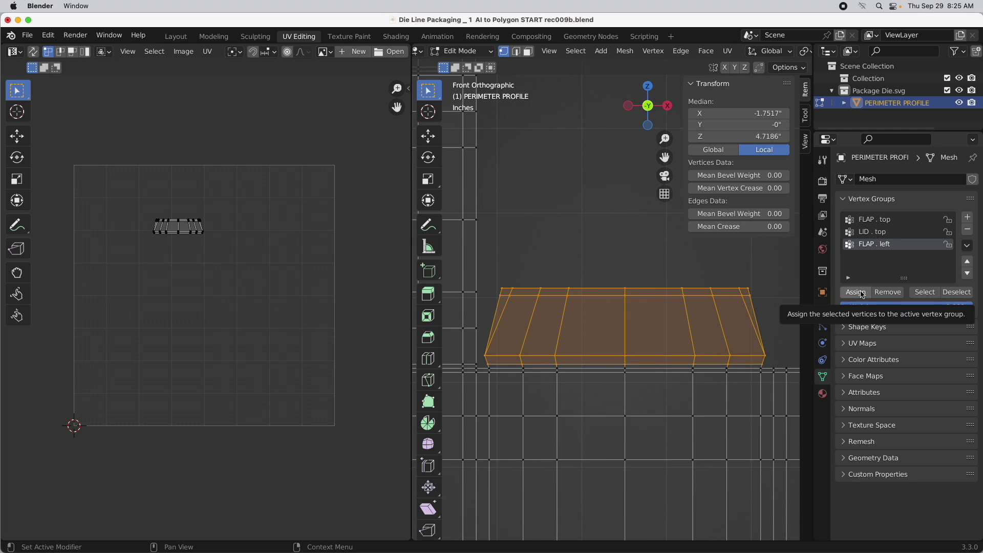
left_click(862, 294)
- Select the flap above the panel farthest from the tall column and assign its vertices to a new vertex group named "FLAP . right"
scroll(597, 329, "right", 10)
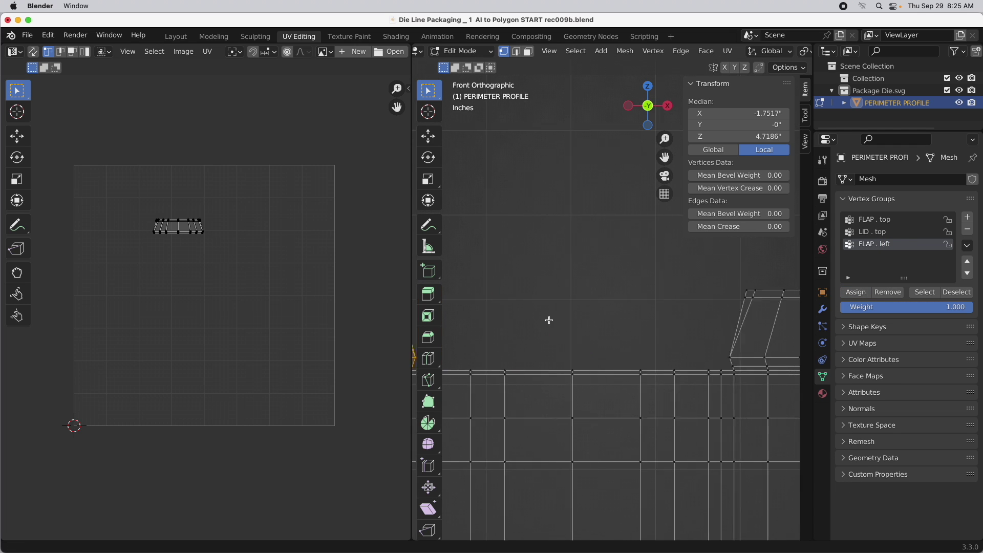
scroll(549, 320, "right", 10)
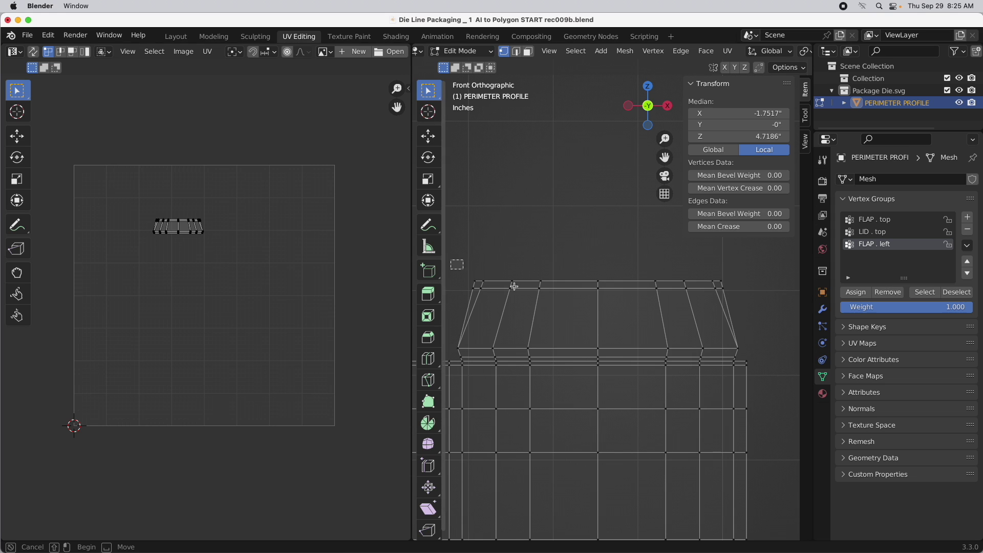
left_click_drag(451, 261, 785, 363)
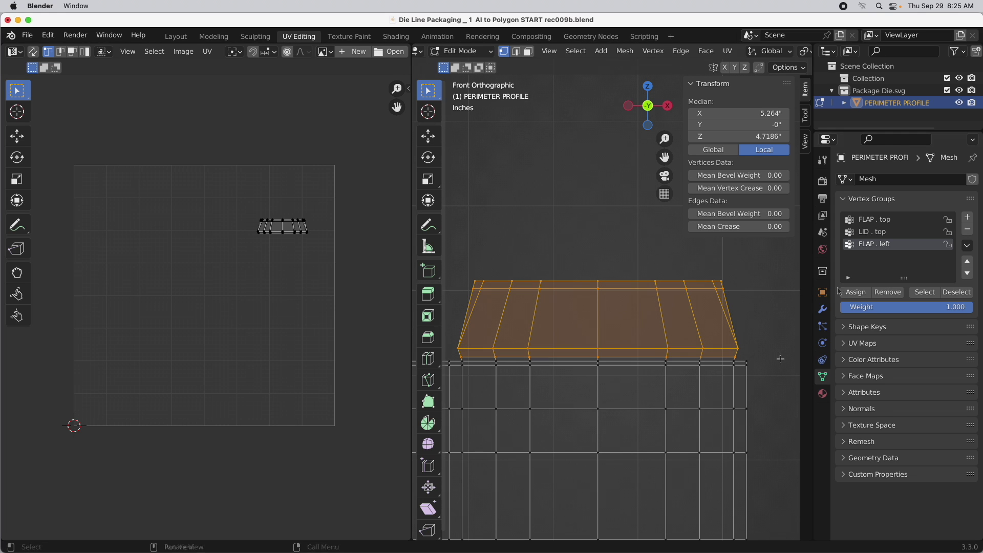
left_click(968, 217)
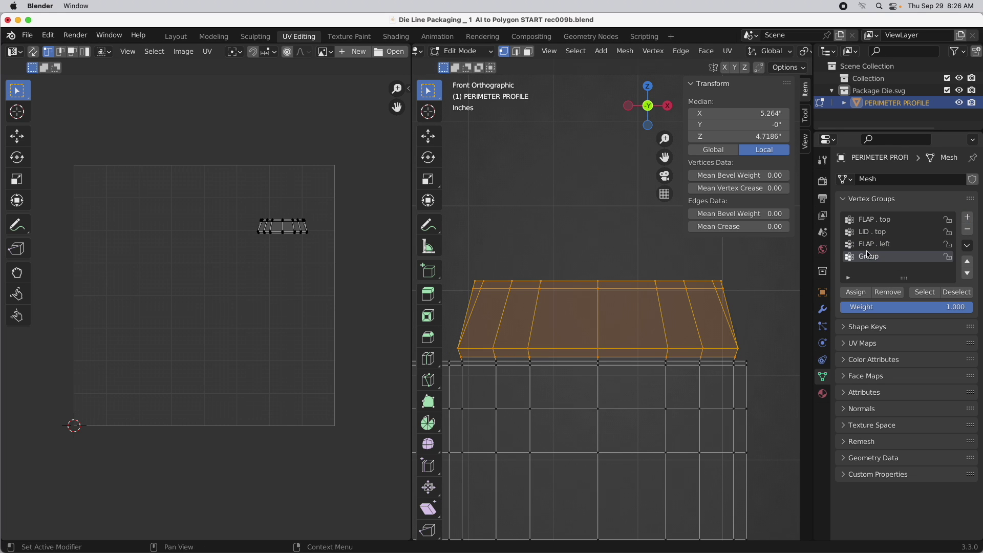
double_click(867, 256)
type("F")
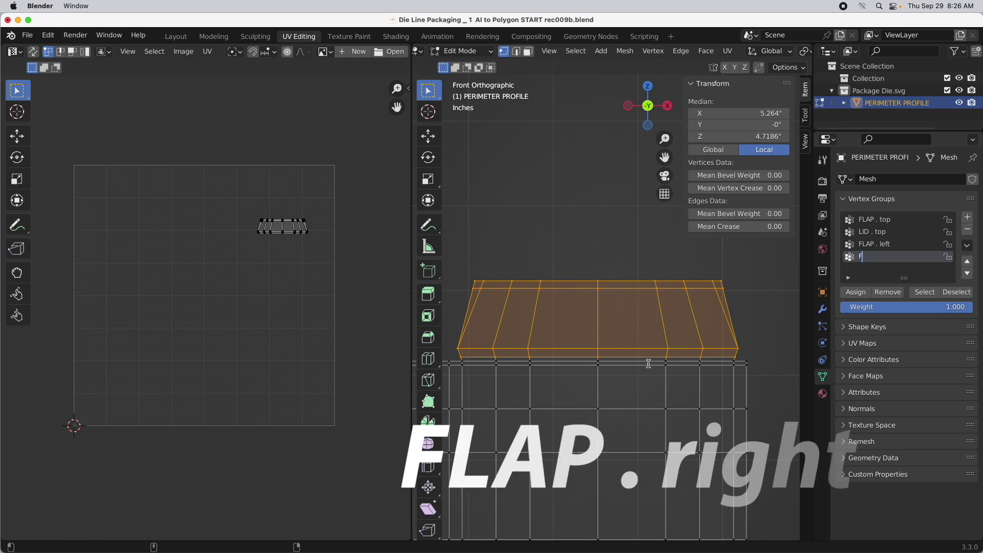
type("LAP . rig")
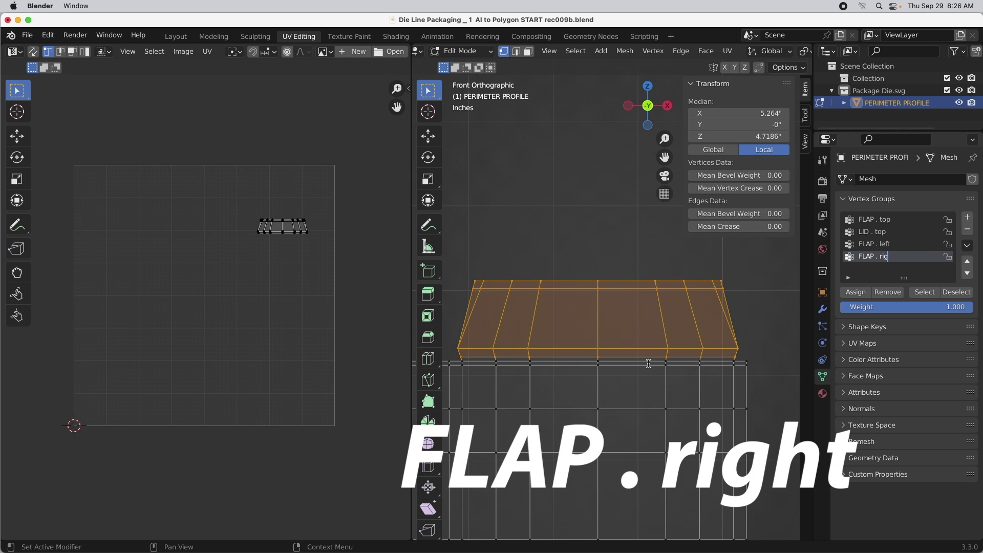
type("ht")
key("Return")
left_click(859, 293)
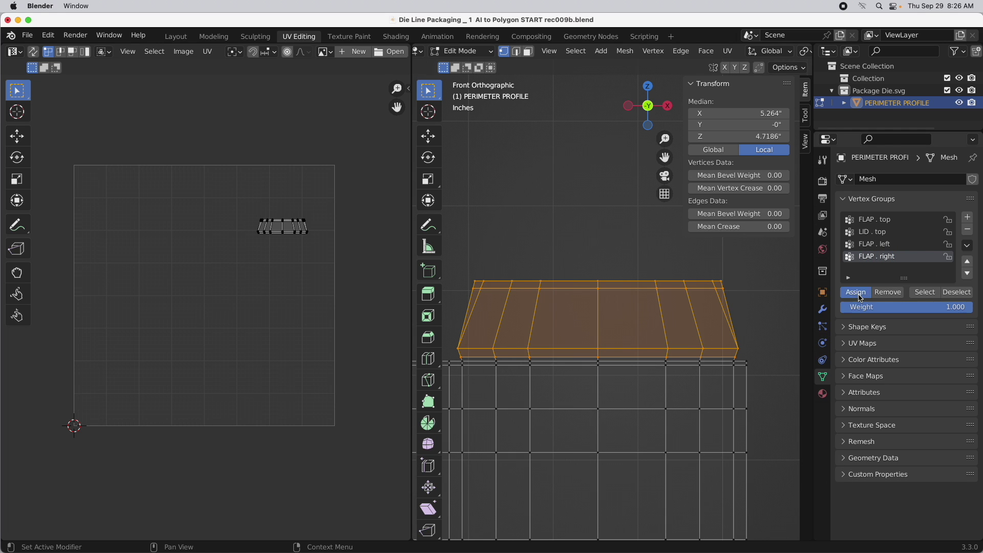
- Clear the vertex selection and examine the gaps below the flaps and the overall package layout
scroll(765, 341, "up", 5)
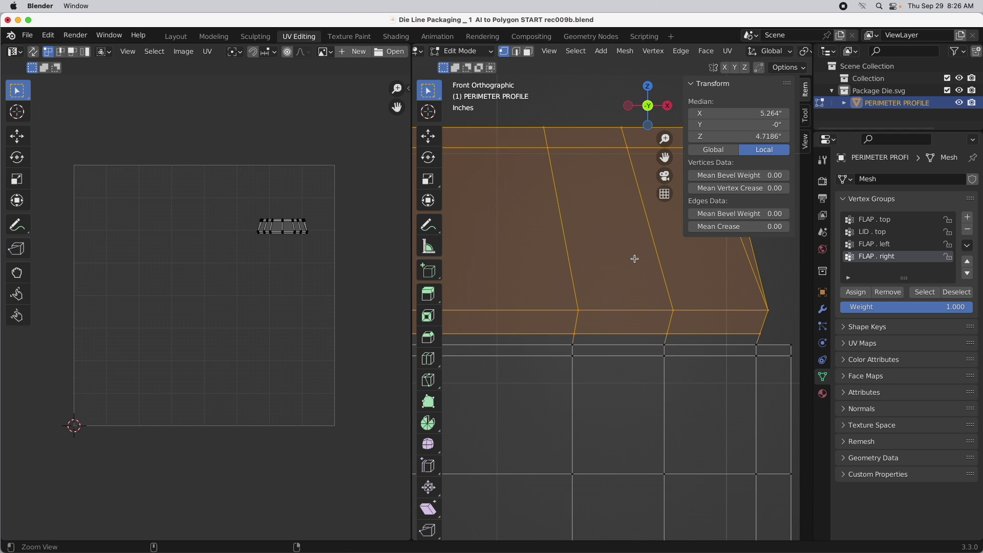
scroll(614, 251, "down", 8)
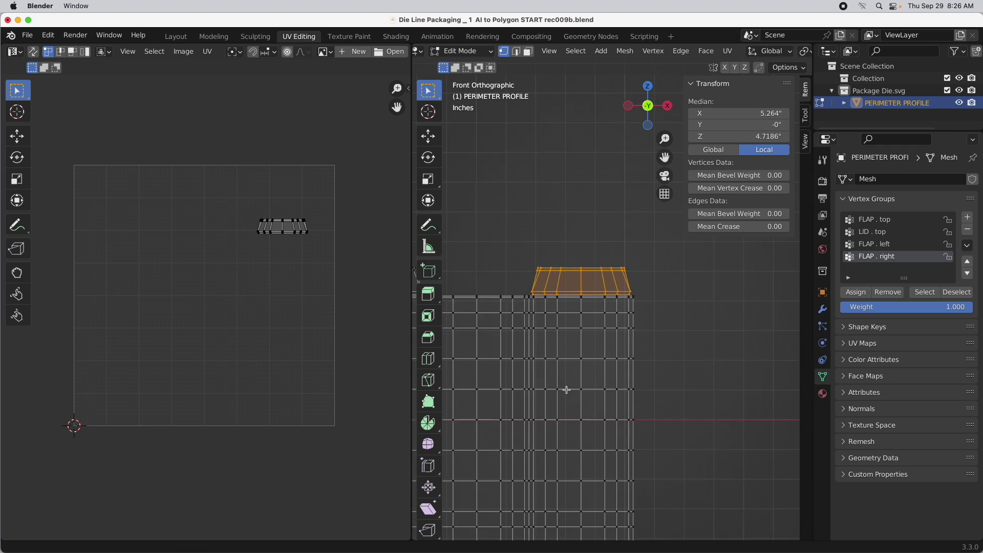
scroll(566, 390, "left", 5)
key("alt+a")
scroll(585, 416, "up", 2)
scroll(585, 415, "left", 5)
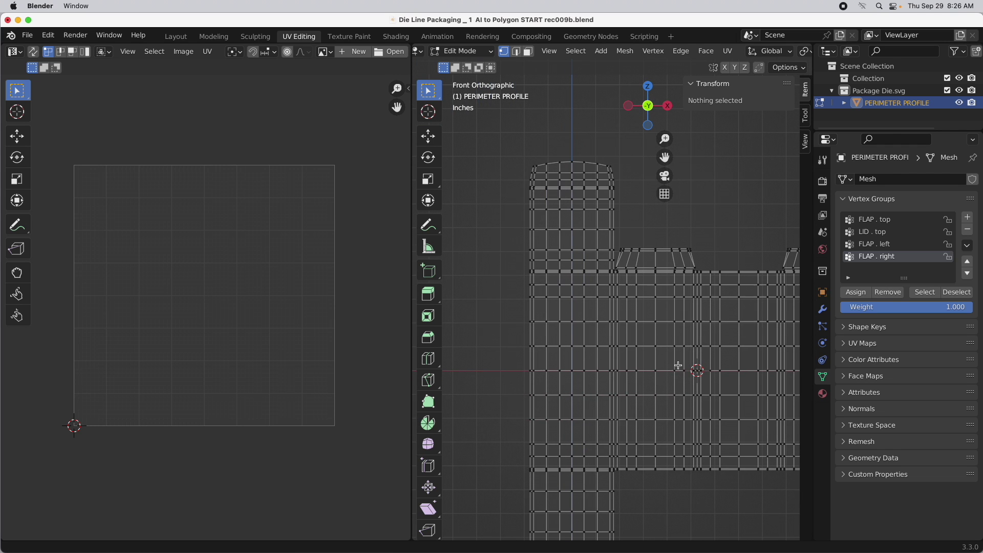
scroll(652, 375, "up", 3, "ctrl")
middle_click_drag(659, 392, 598, 376, "shift")
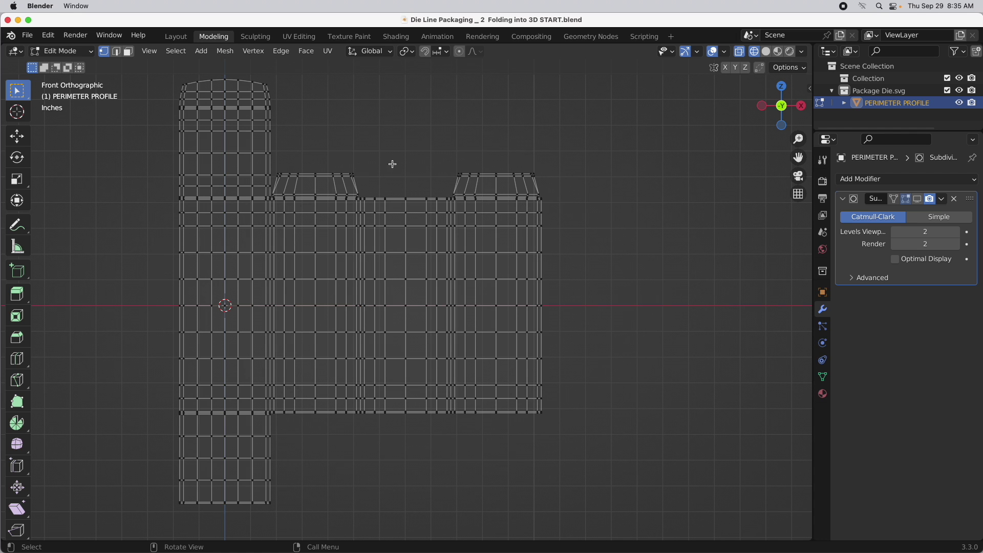
- Snap the 3D cursor to the top vertex of the center fold line between the tall column and the adjoining panel
middle_click_drag(360, 175, 366, 220)
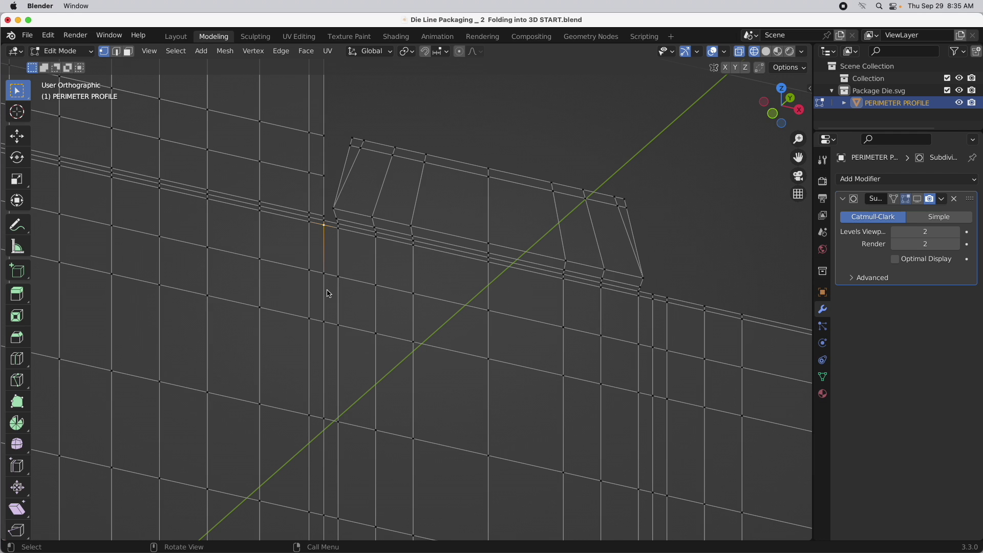
middle_click_drag(326, 251, 367, 382, "ctrl")
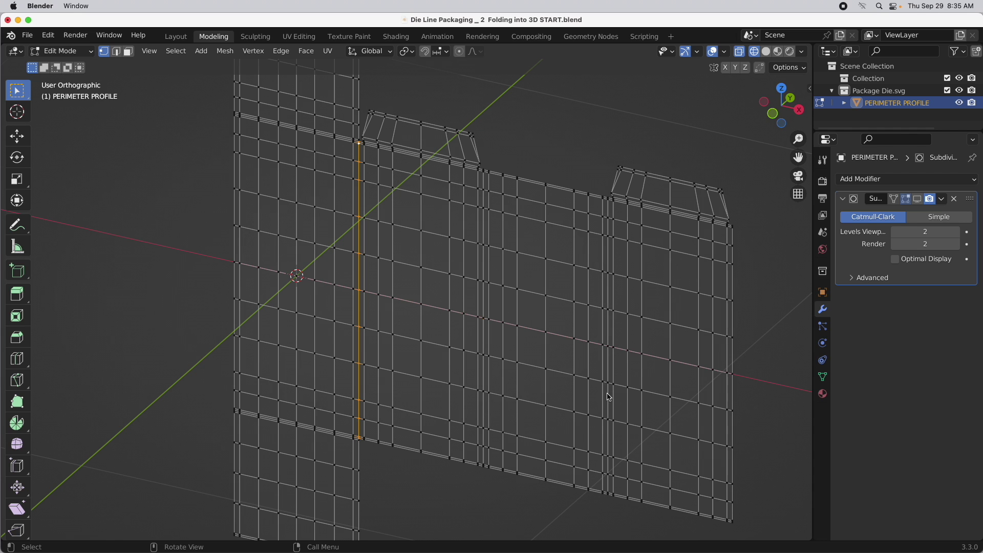
scroll(450, 281, "up", 6)
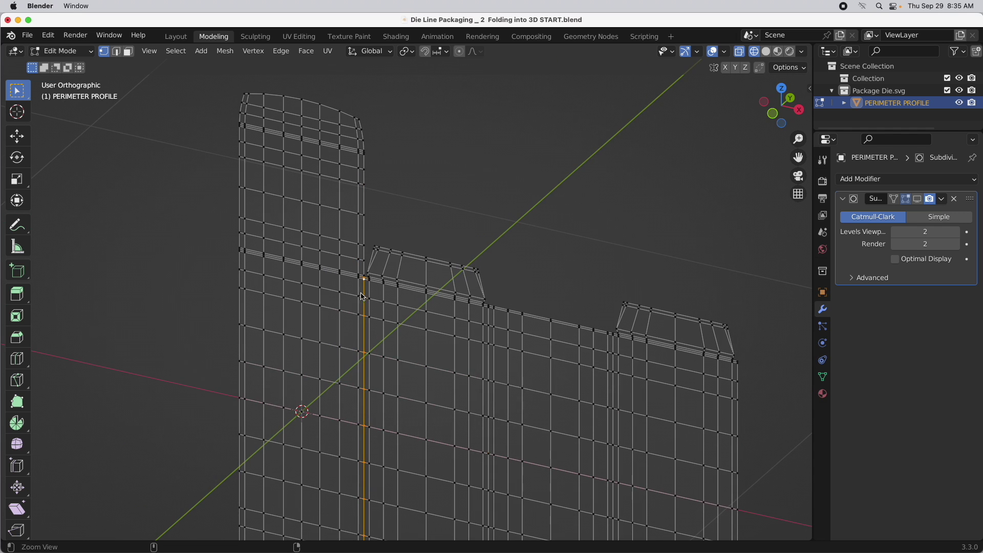
scroll(367, 263, "up", 3)
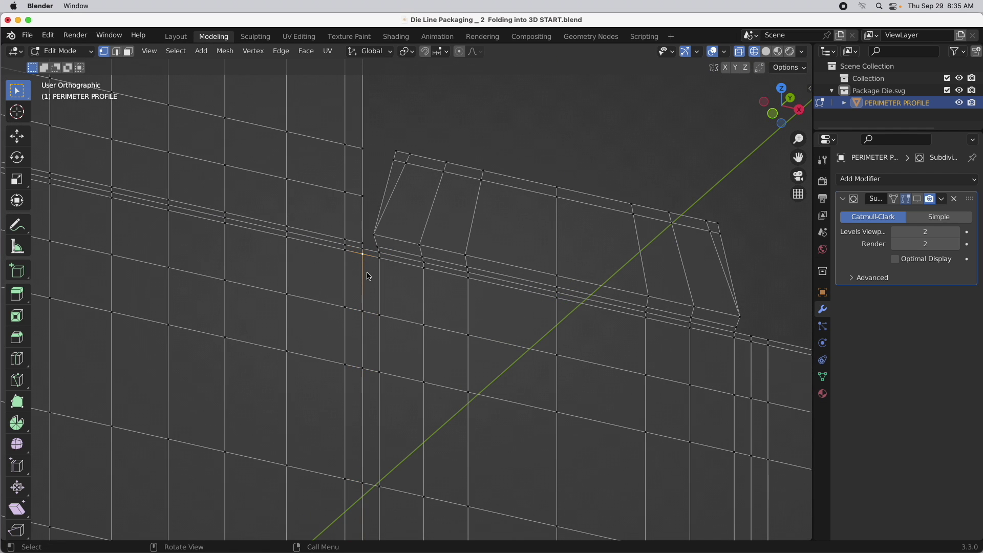
key("shift+s")
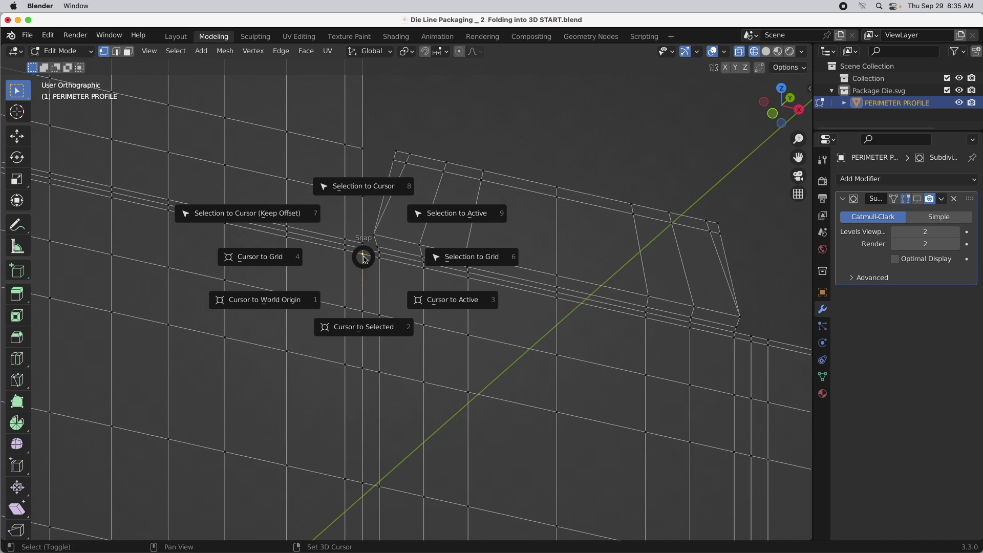
left_click(361, 325)
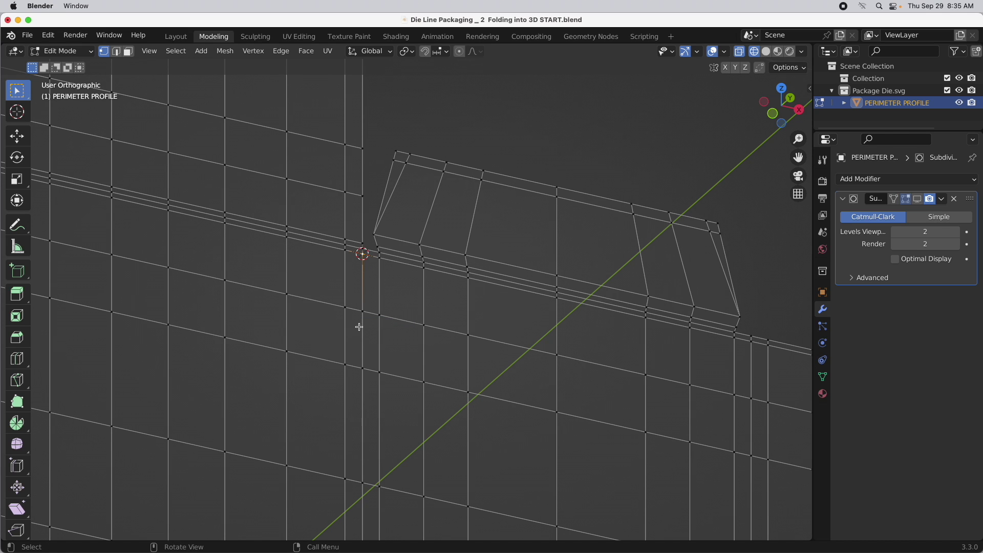
- In front view, select all vertices of the three side panels and both flaps beyond the tall column's fold line
left_click(773, 113)
scroll(414, 321, "down", 6)
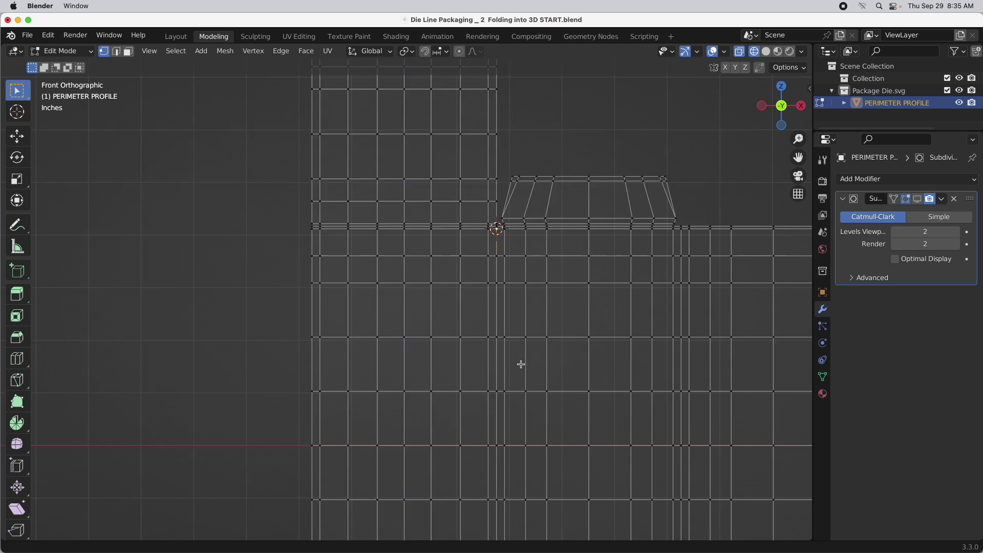
scroll(334, 315, "down", 3)
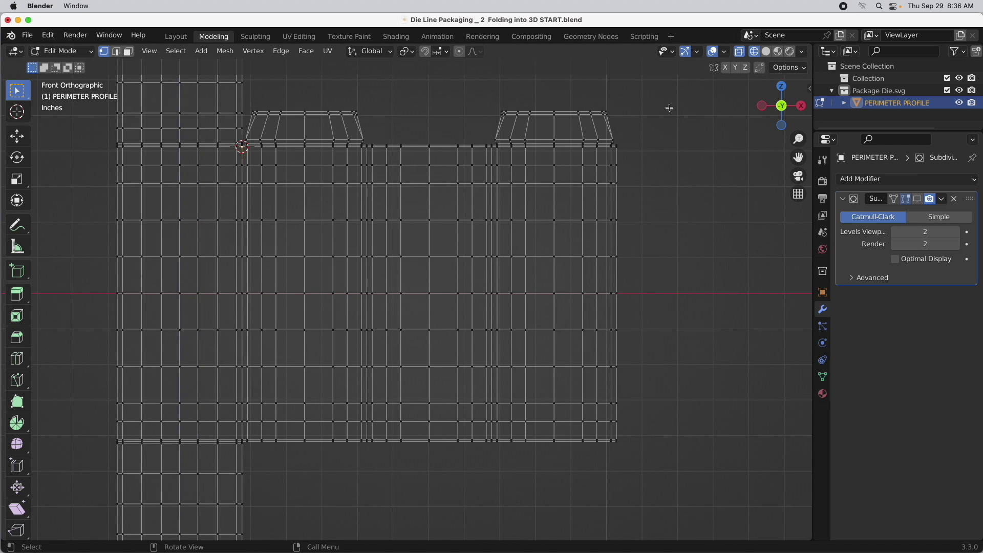
left_click_drag(659, 92, 244, 469)
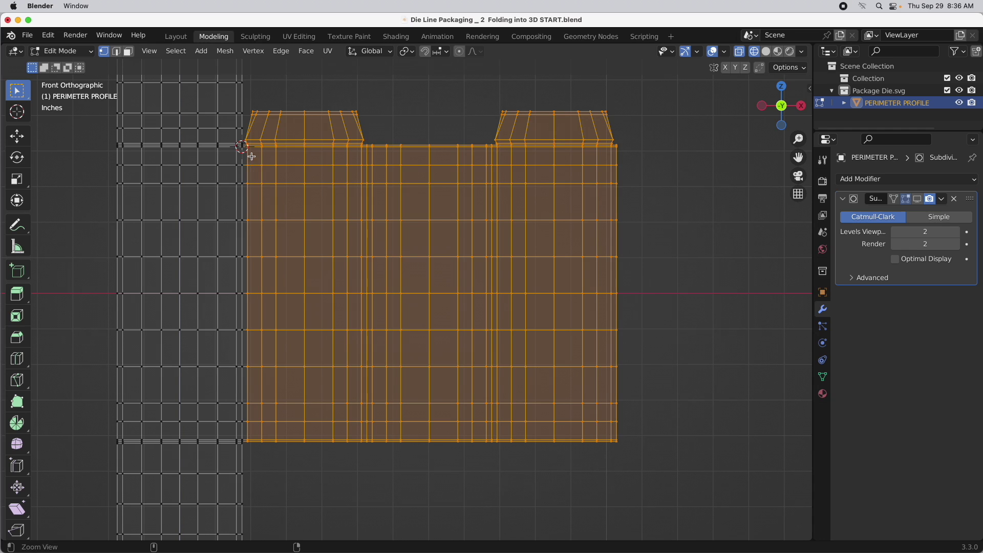
scroll(251, 151, "up", 4)
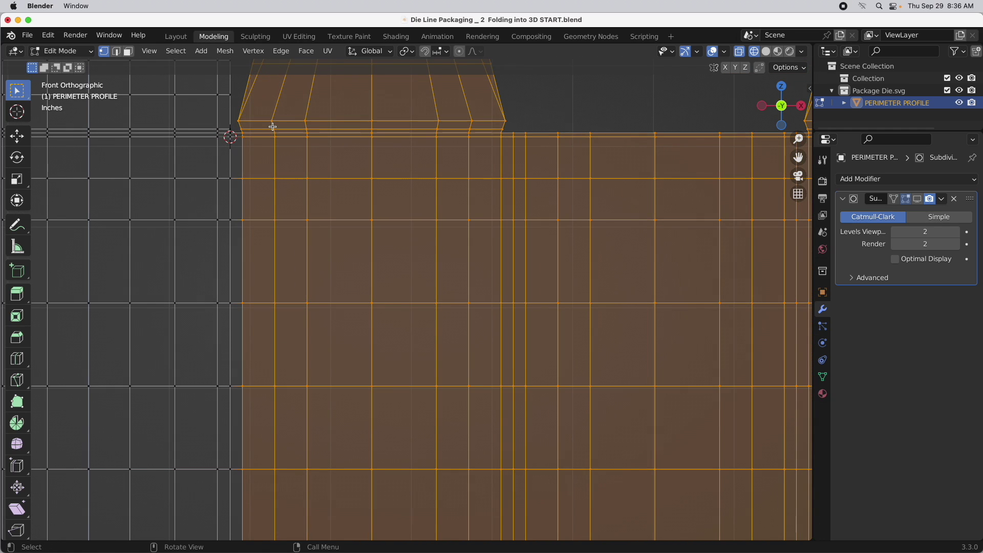
scroll(272, 126, "down", 5)
middle_click_drag(282, 230, 344, 237)
scroll(384, 204, "up", 3)
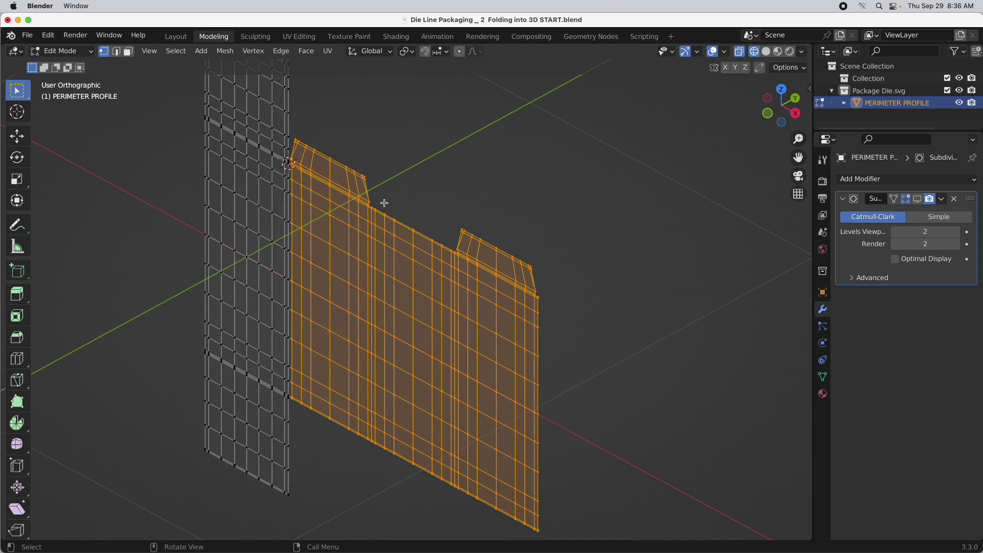
- Set the pivot point to 3D Cursor and rotate the selected panels and flaps 90 degrees about the Z axis
left_click(17, 158)
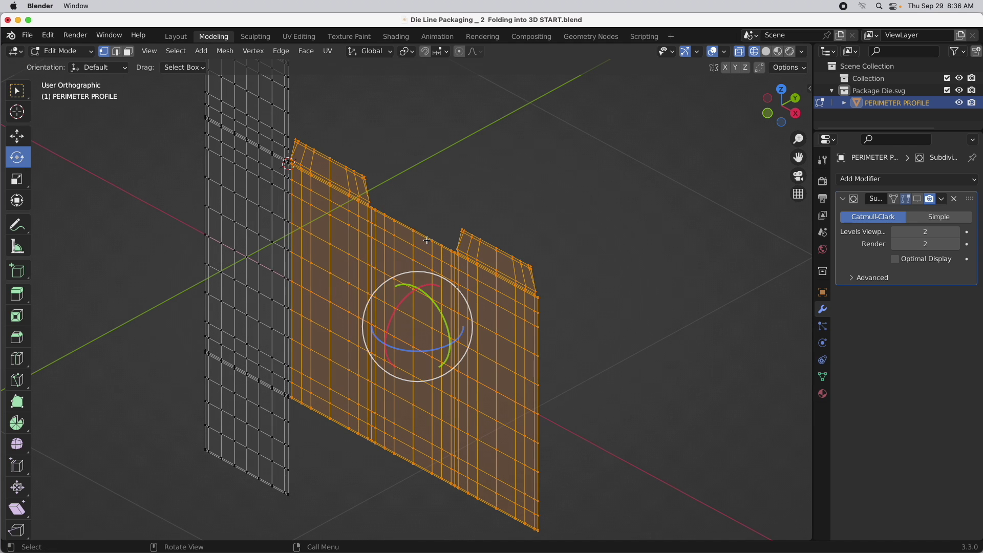
key("period")
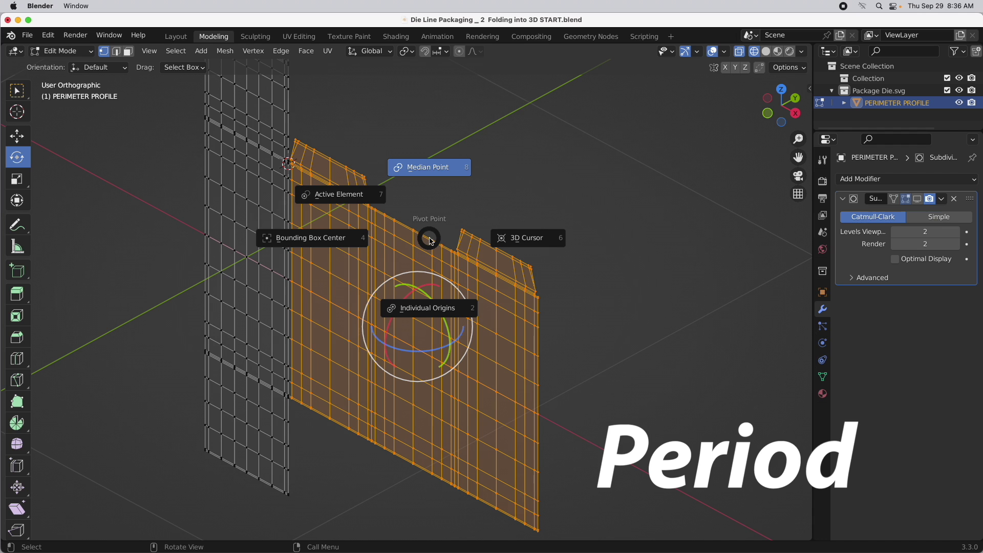
left_click(527, 238)
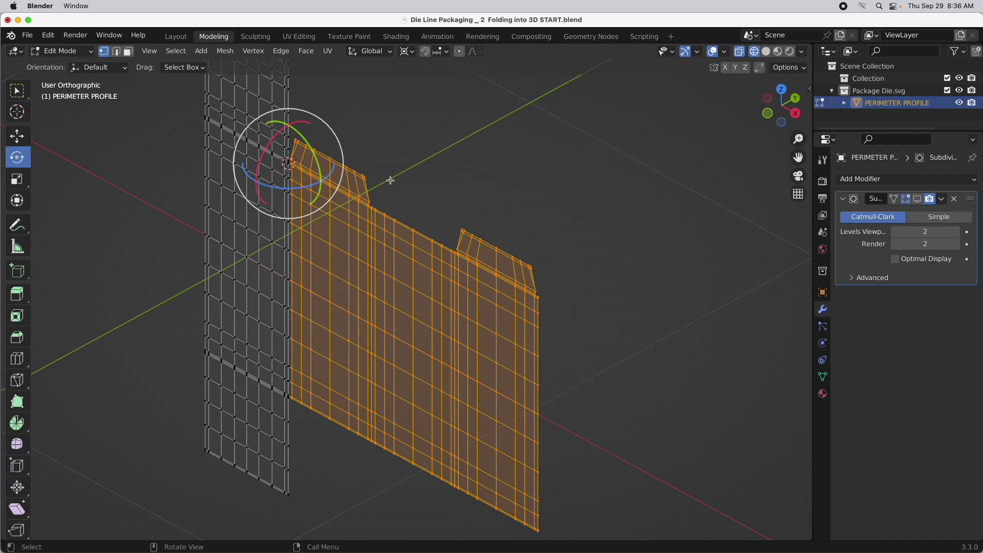
middle_click_drag(391, 180, 382, 164)
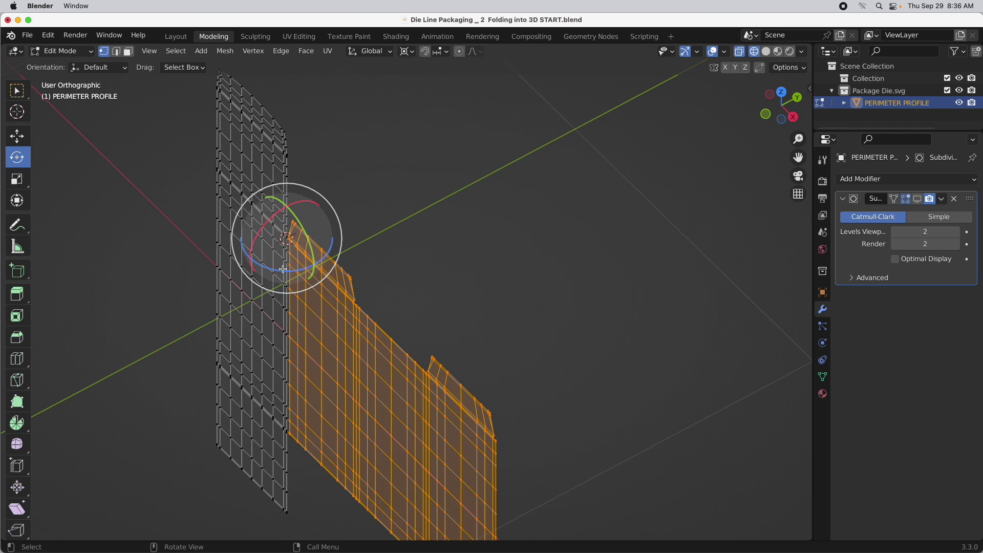
left_click_drag(283, 269, 325, 263)
type("90")
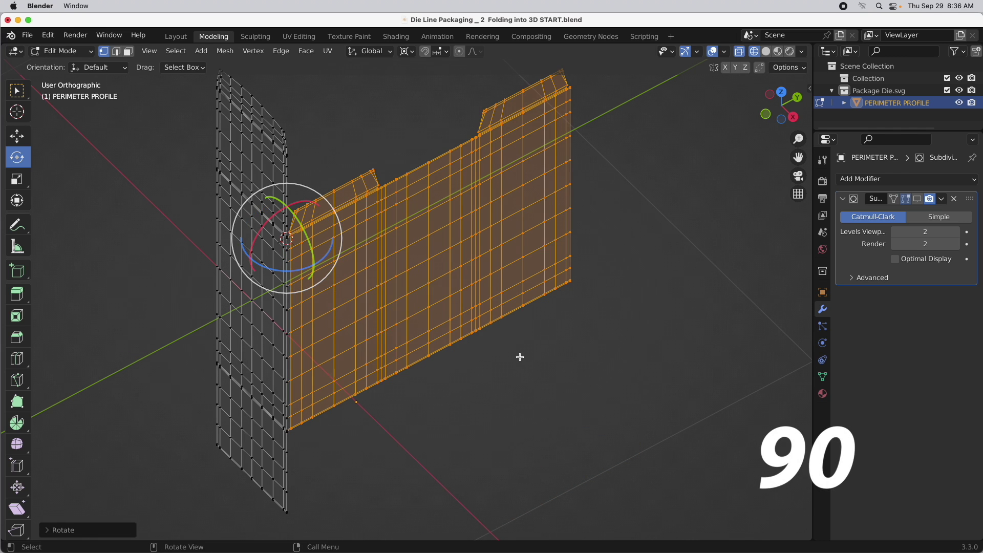
- Snap the 3D cursor to an upper vertex on the center fold line between the first and second side panels
middle_click_drag(490, 384, 410, 298)
scroll(441, 244, "up", 3)
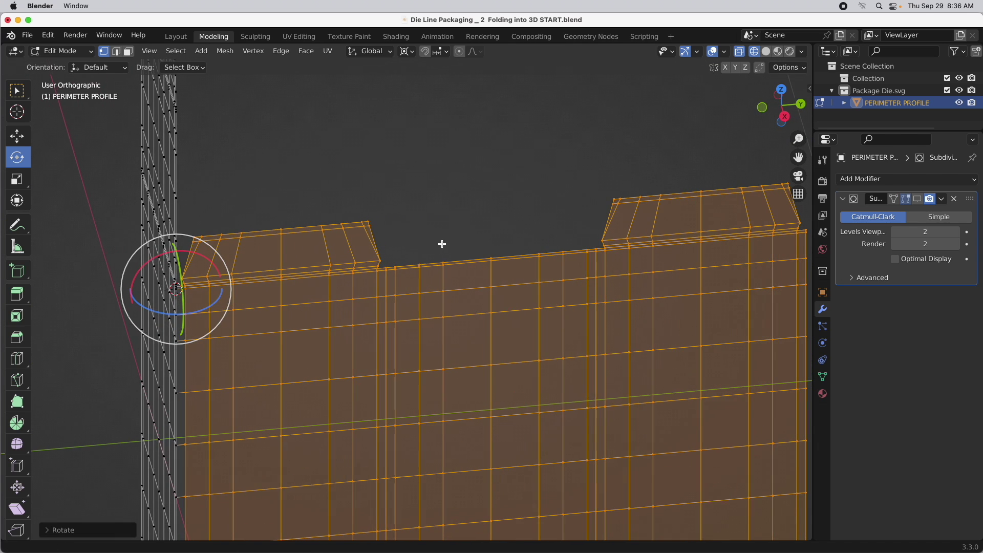
left_click(387, 297)
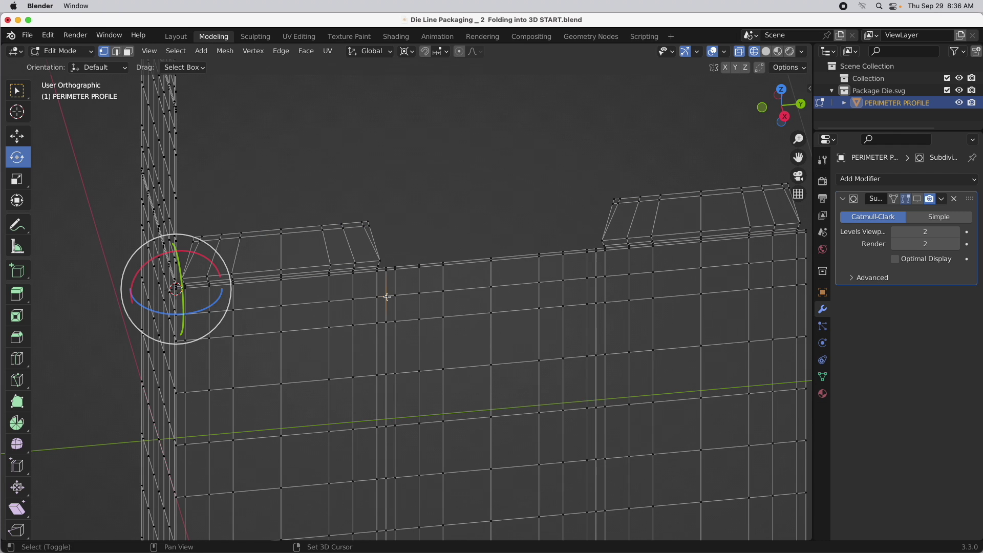
key("shift+s")
left_click(462, 340)
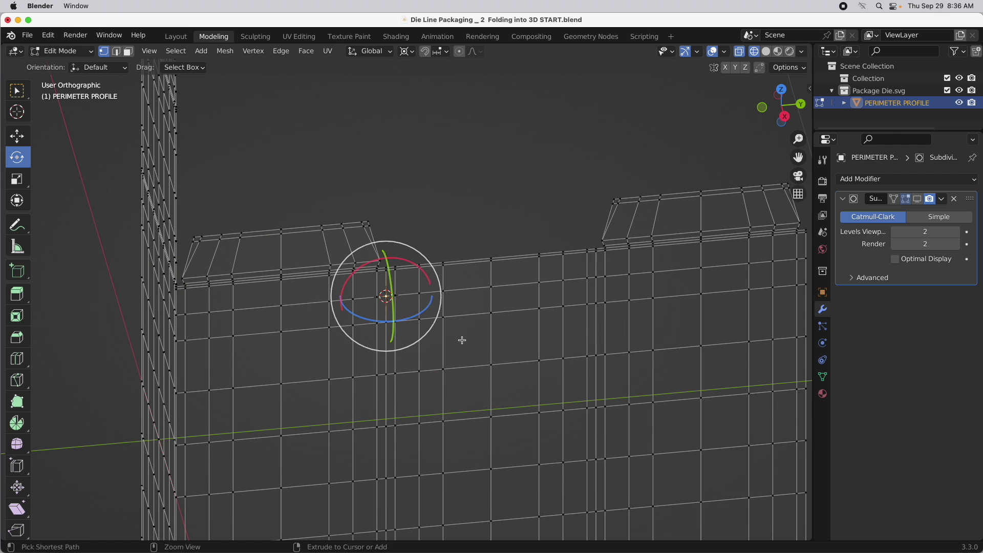
- Select the last two side panels and their flap beyond the fold line and rotate them 90 degrees about the Z axis
scroll(462, 340, "down", 4)
middle_click_drag(462, 340, 351, 307)
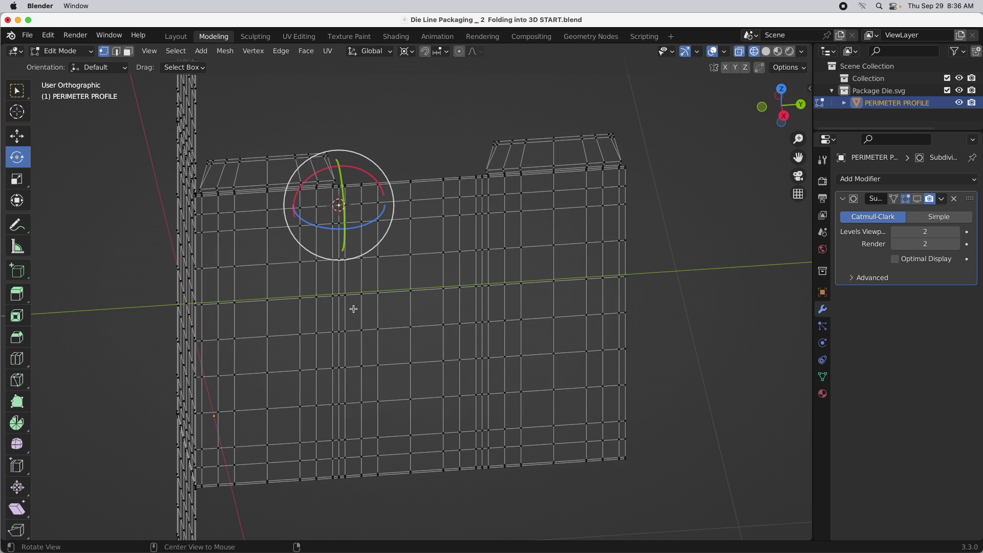
middle_click_drag(516, 317, 558, 333)
left_click_drag(659, 84, 343, 502)
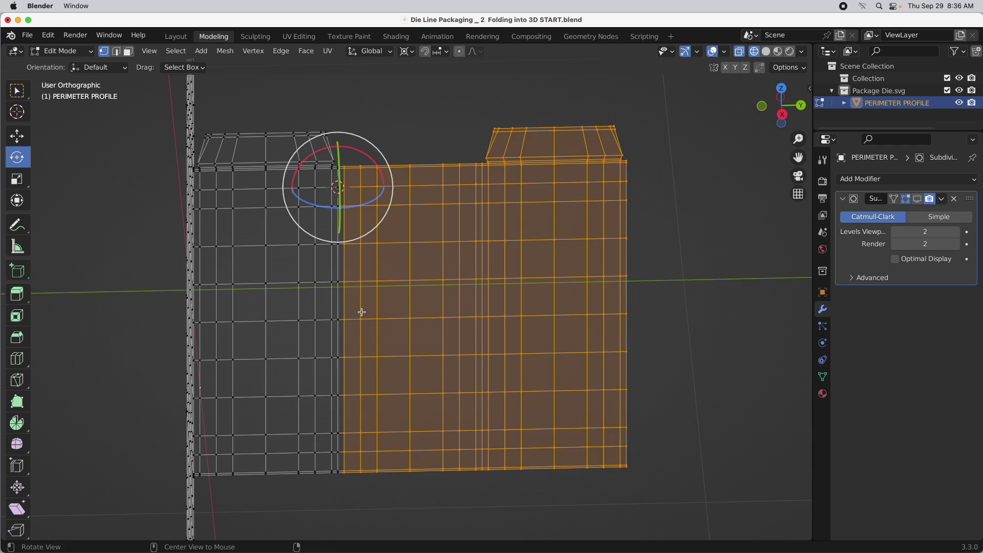
middle_click_drag(362, 312, 326, 265)
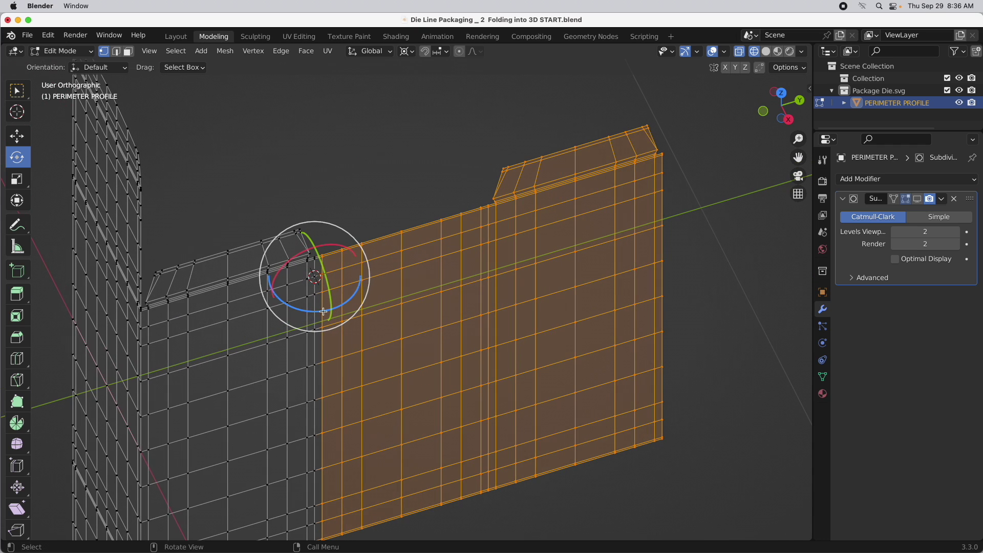
left_click_drag(318, 311, 339, 306)
type("90")
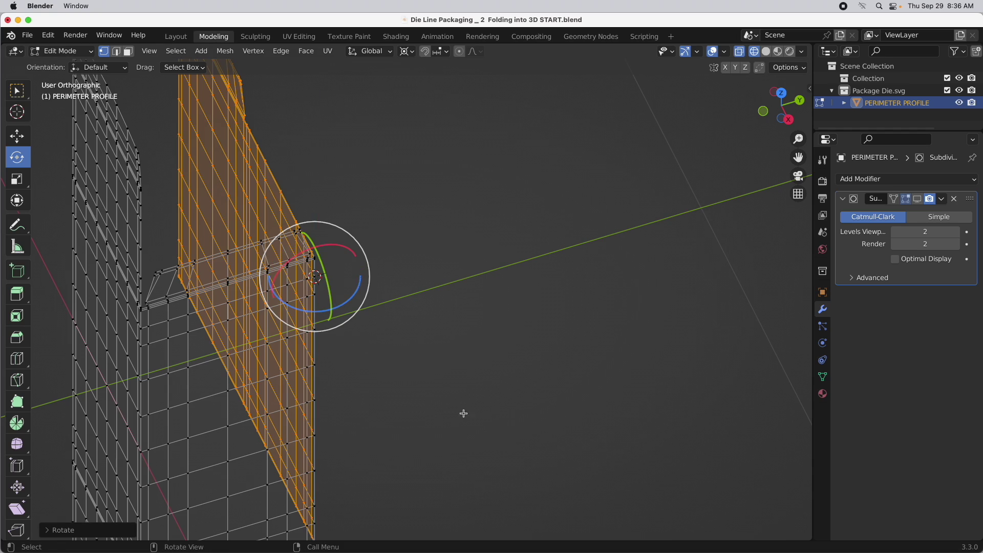
- Turn off X-ray and snap the 3D cursor to an upper vertex on the center fold line before the last side panel
middle_click_drag(463, 410, 404, 366)
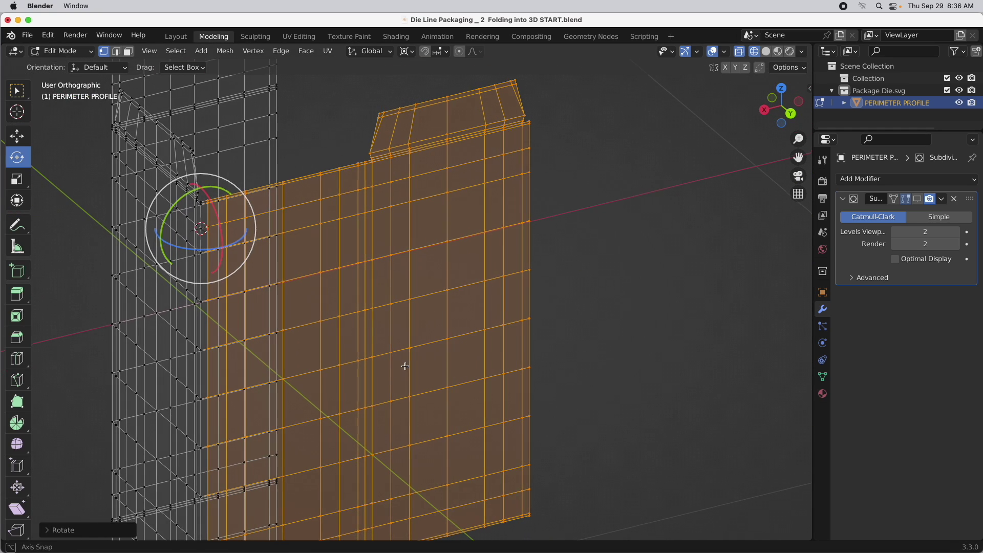
middle_click_drag(438, 229, 423, 242)
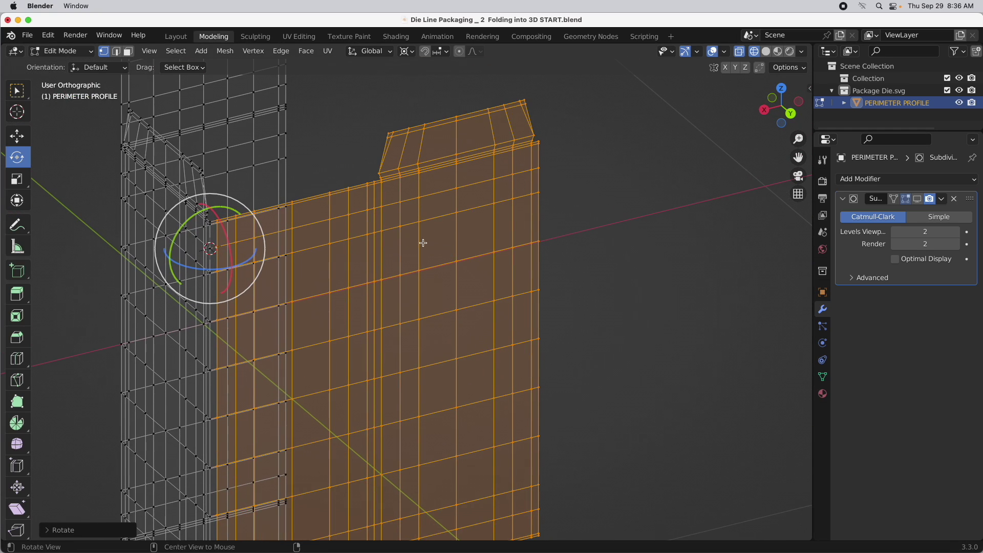
left_click(595, 182)
left_click_drag(512, 237, 496, 231, "alt")
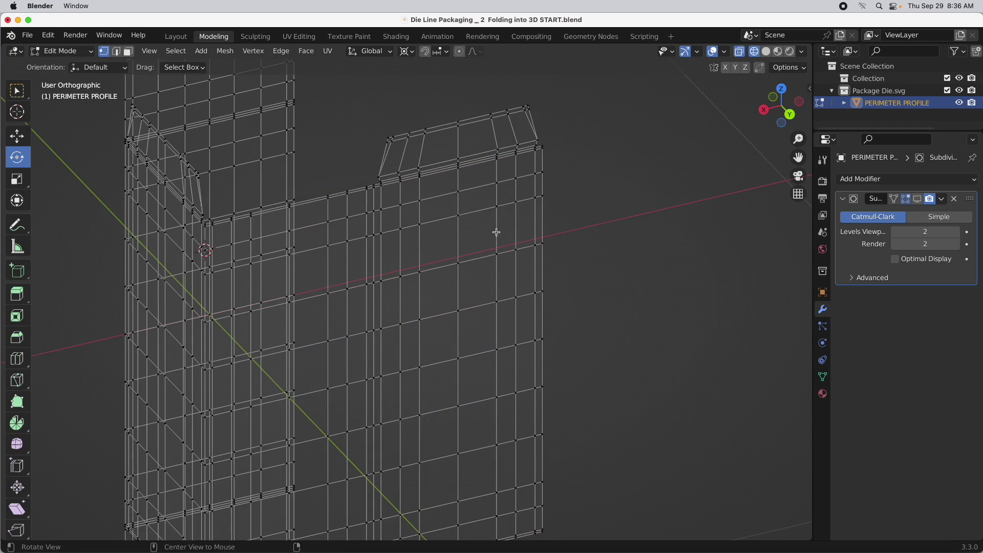
left_click(742, 52)
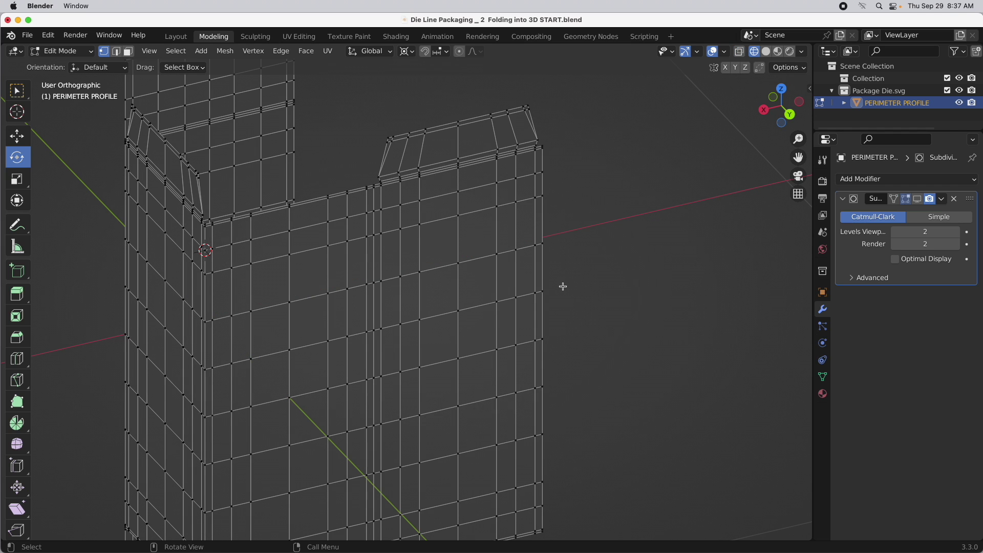
middle_click_drag(520, 269, 557, 321)
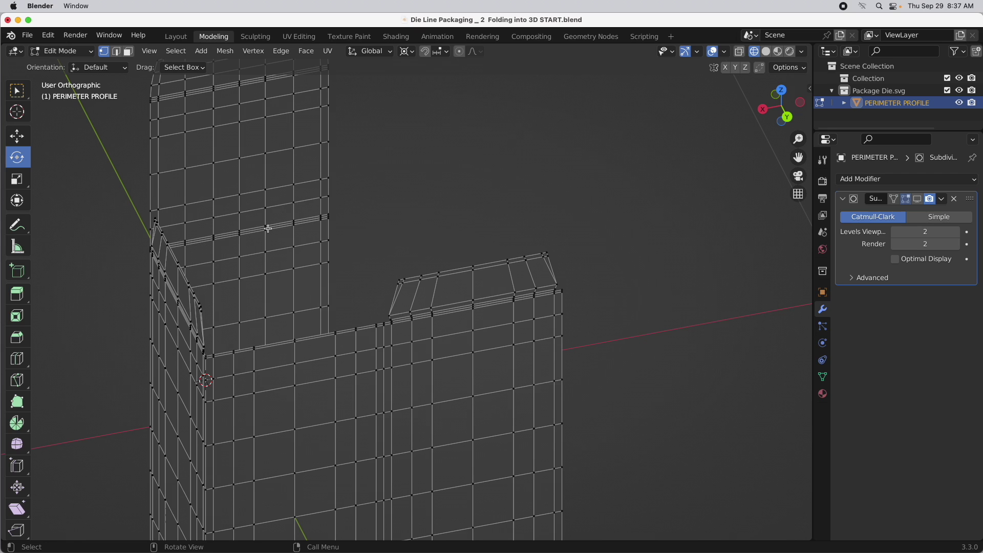
left_click(385, 348)
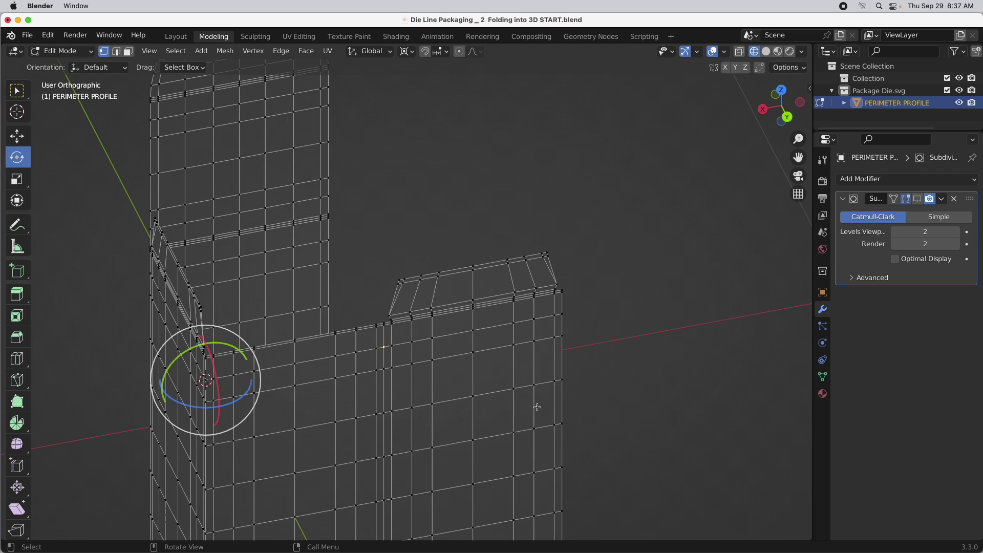
key("shift+s")
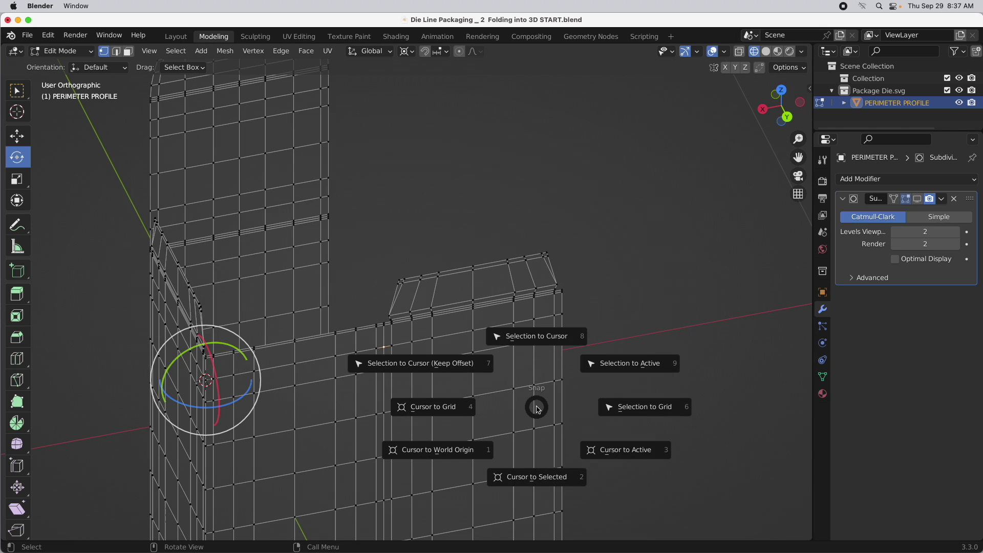
left_click(559, 480)
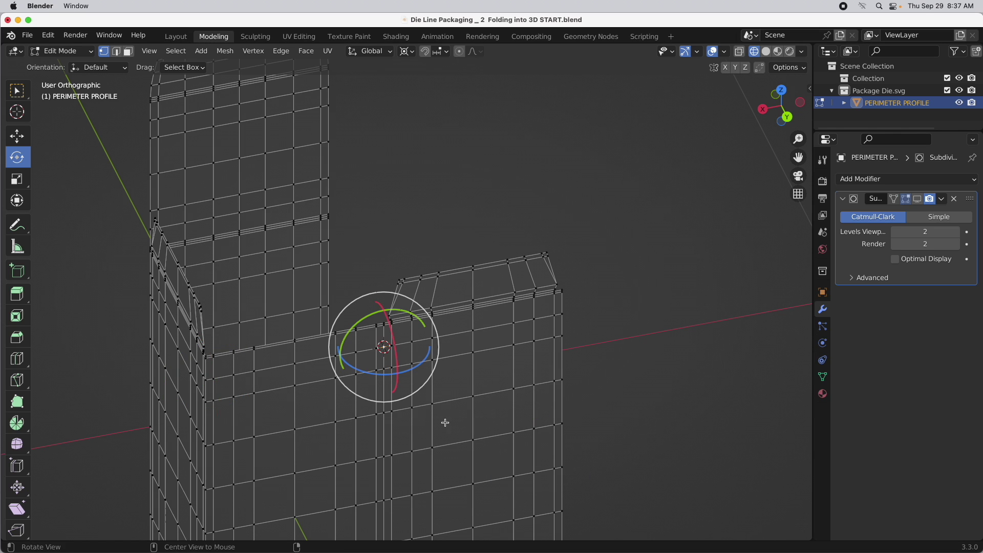
- With X-ray on, select the last side panel and its flap, turn X-ray off, and try rotating them 90 degrees about the Z axis
scroll(380, 339, "down", 10, "shift")
scroll(525, 224, "down", 5)
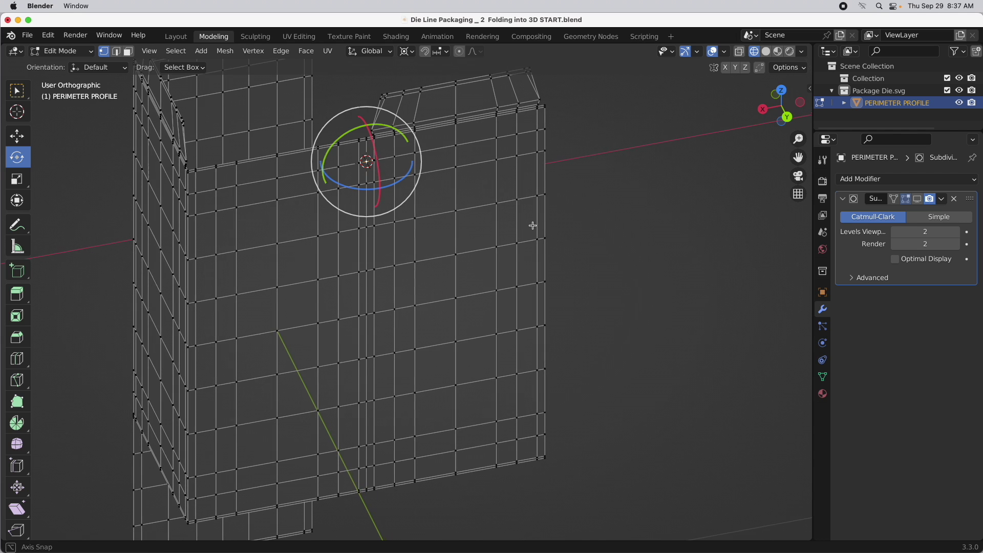
scroll(491, 241, "down", 1)
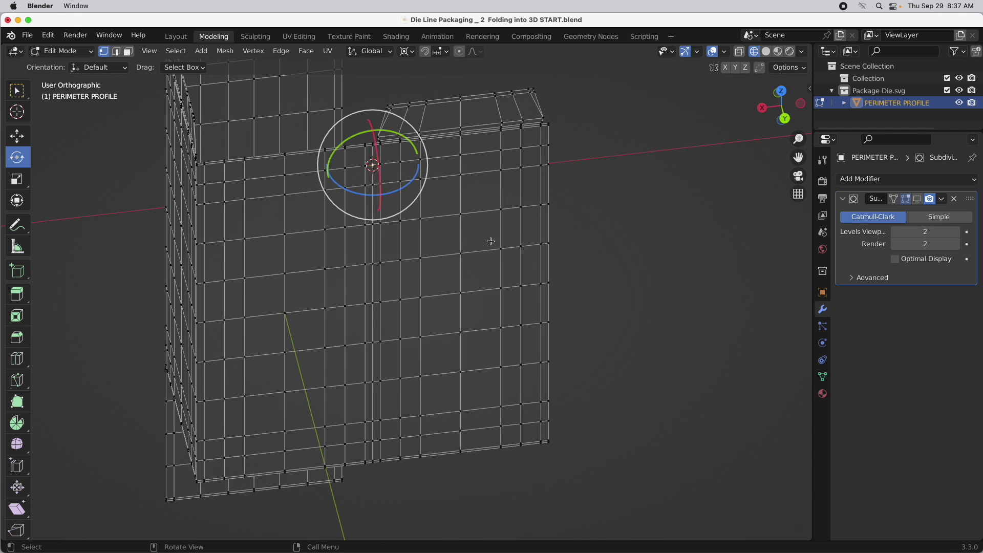
key("alt+z")
key("alt+z")
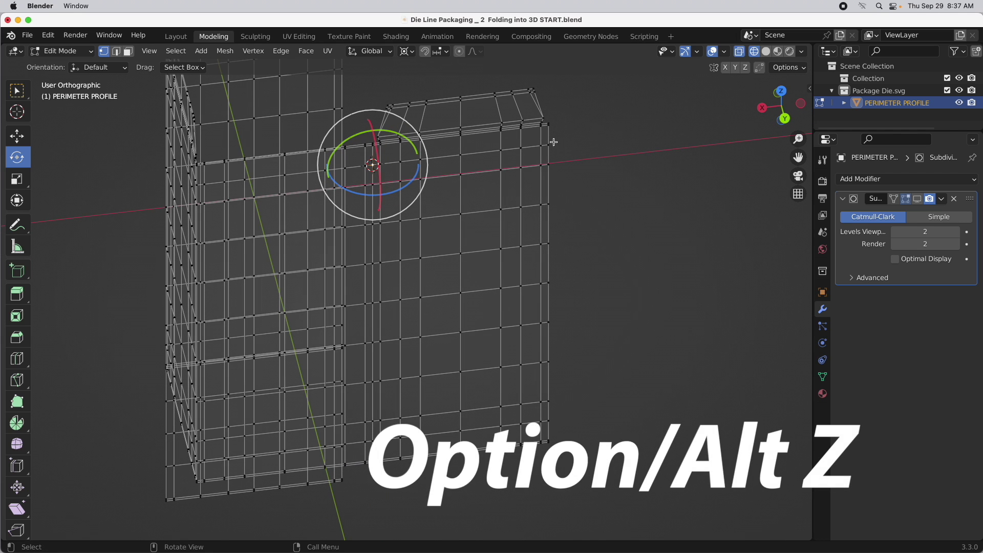
left_click_drag(579, 72, 369, 504)
middle_click_drag(471, 288, 476, 320)
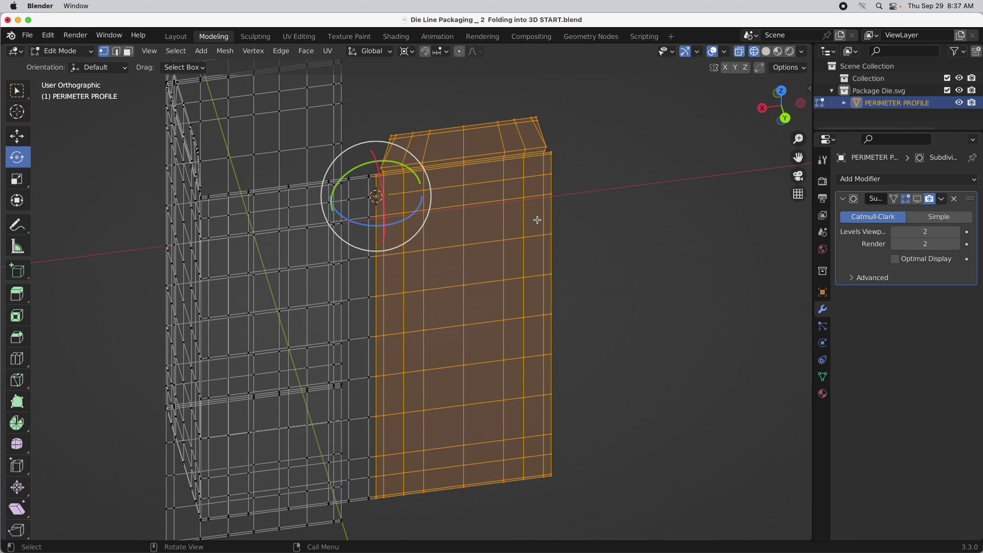
middle_click_drag(544, 229, 309, 306)
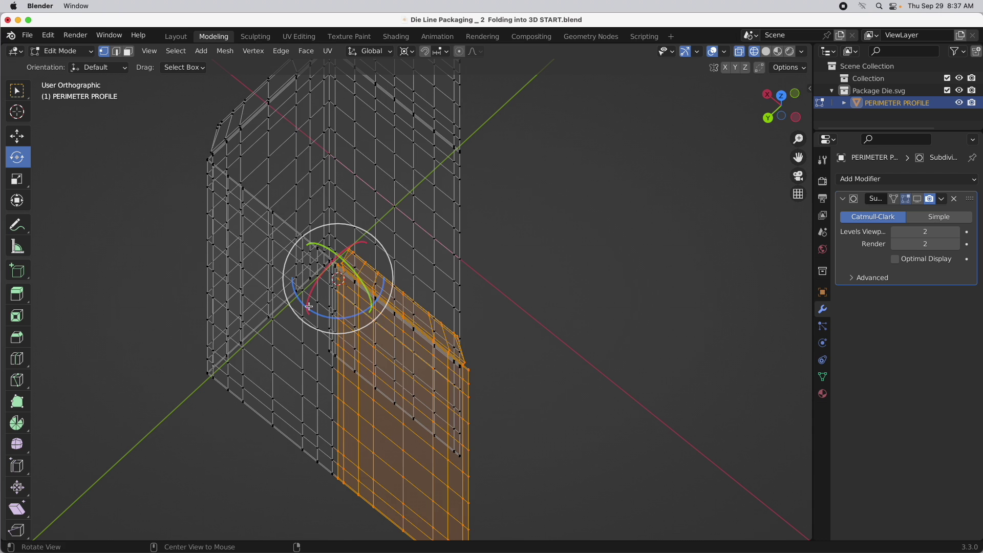
key("alt+z")
left_click_drag(312, 311, 352, 309)
type("90")
key("Return")
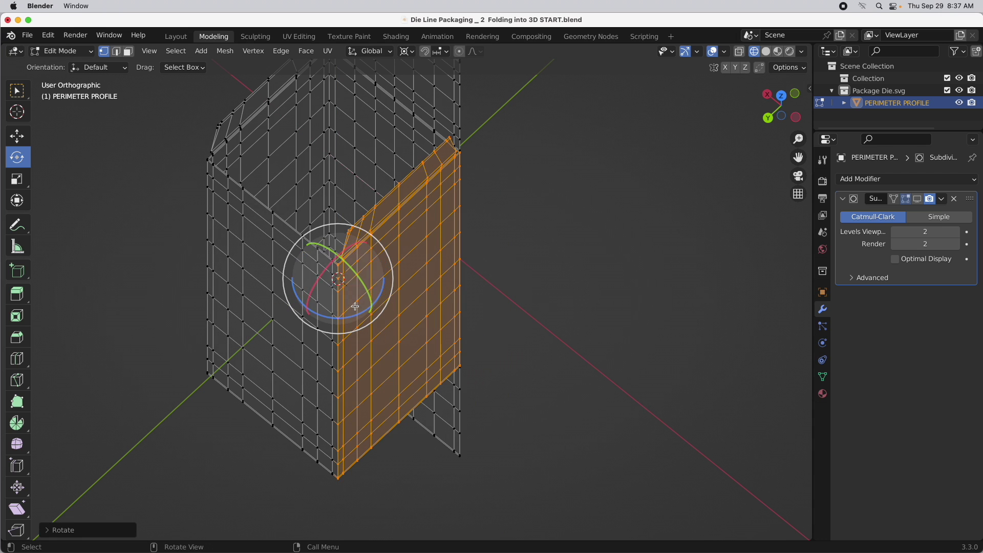
- Inspect the corner where the folded last panel meets the tall column, and undo the panel's rotation
middle_click_drag(509, 259, 491, 230)
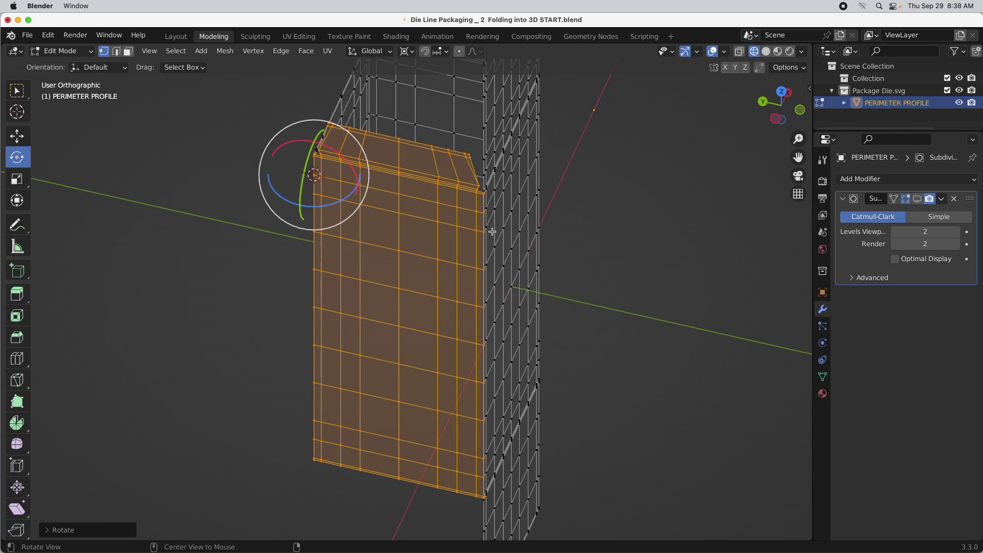
scroll(527, 209, "up", 6)
middle_click_drag(542, 178, 493, 268)
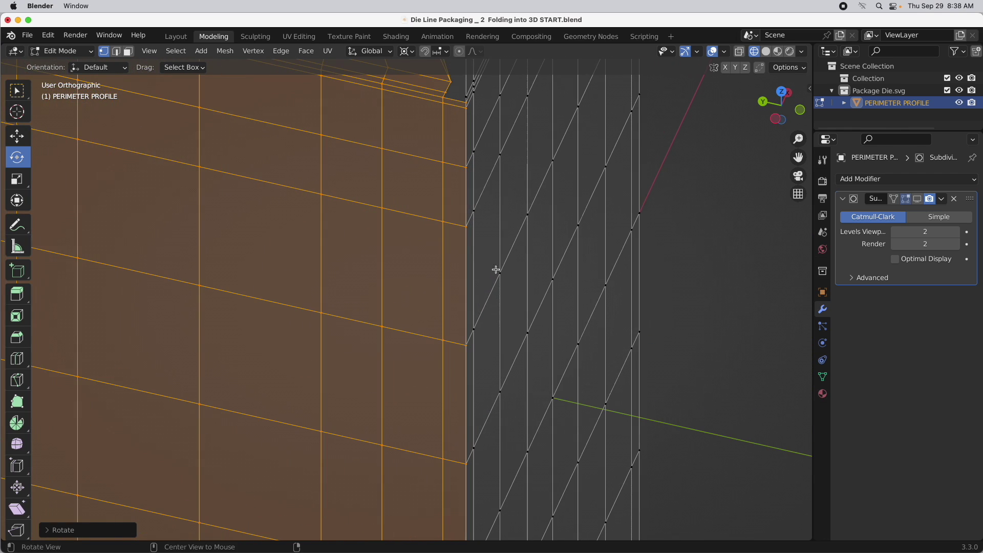
middle_click_drag(417, 285, 491, 385)
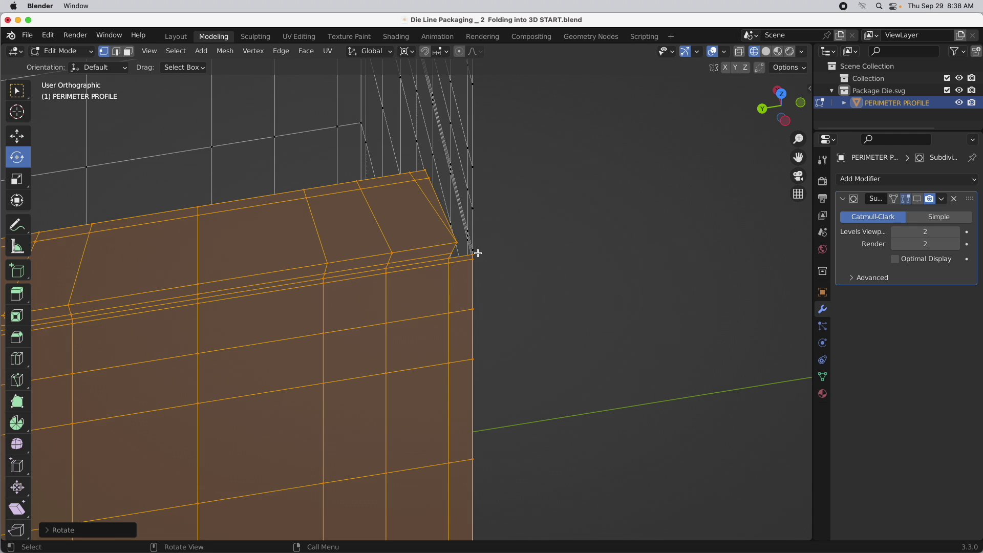
middle_click_drag(477, 252, 494, 301)
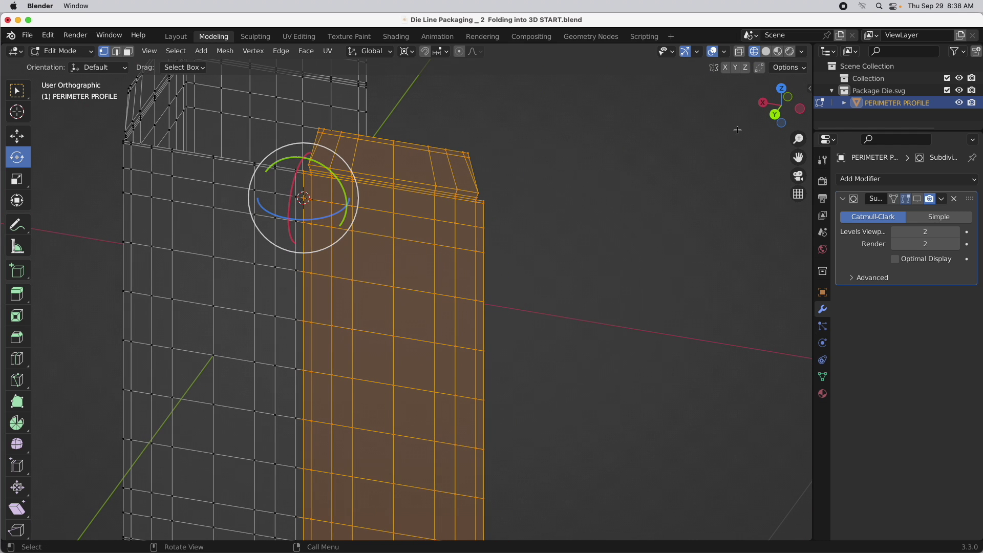
- In back view, select the last panel's outer edge vertices along the full height and move them about 0.031 inches inward along the X axis
left_click(776, 117)
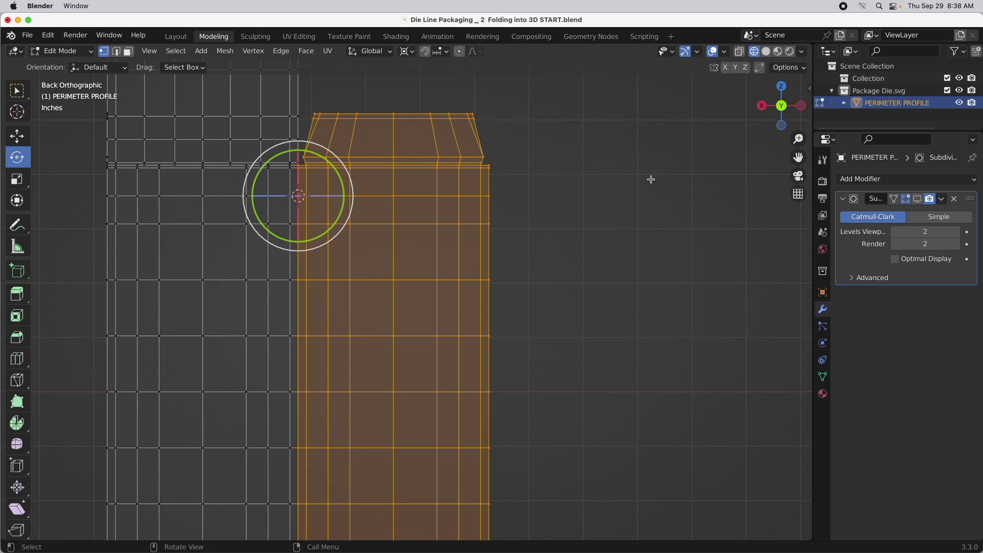
middle_click_drag(545, 232, 498, 215, "shift")
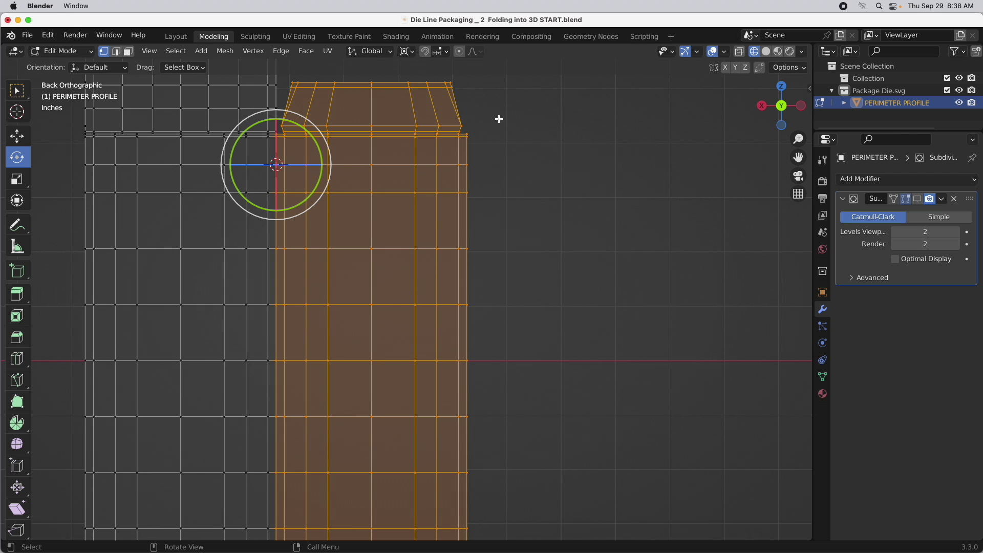
left_click_drag(498, 121, 462, 519)
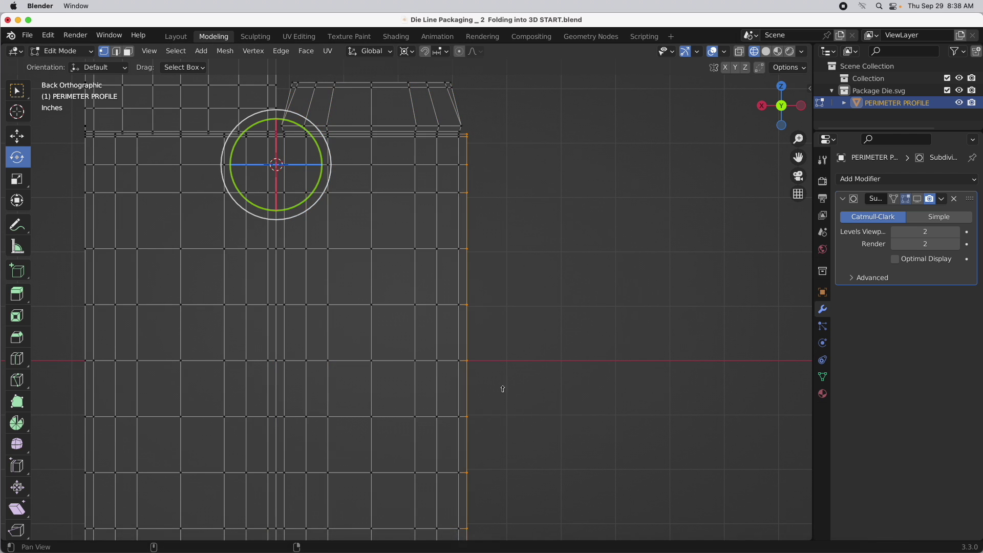
middle_click_drag(502, 388, 522, 315, "shift")
left_click_drag(507, 410, 475, 522)
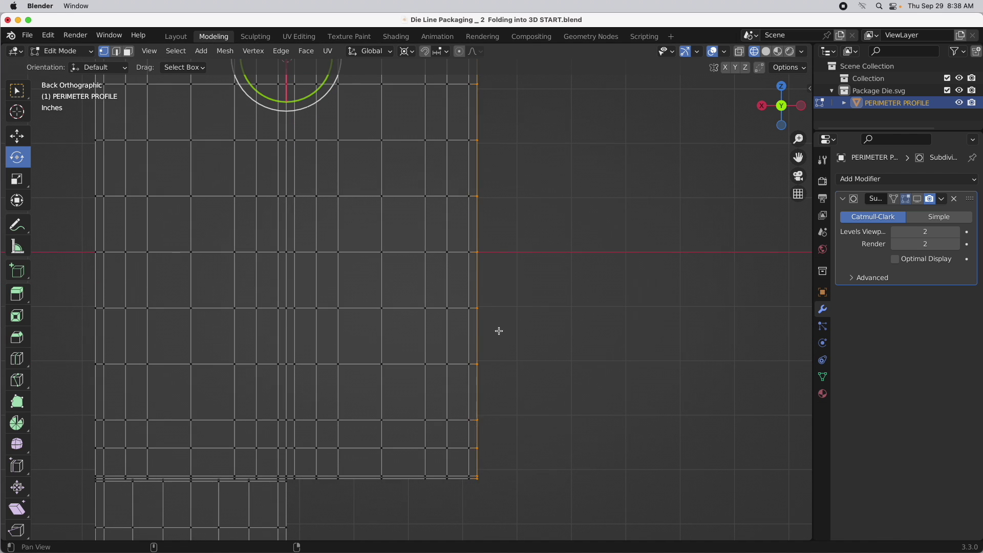
middle_click_drag(547, 198, 543, 359, "shift")
middle_click_drag(494, 244, 540, 163, "ctrl")
left_click(17, 136)
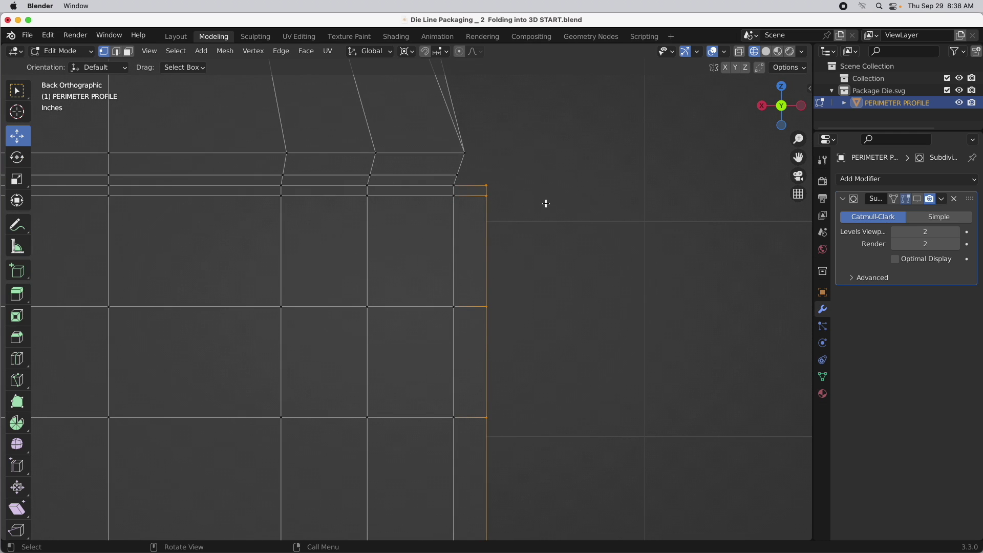
key("g")
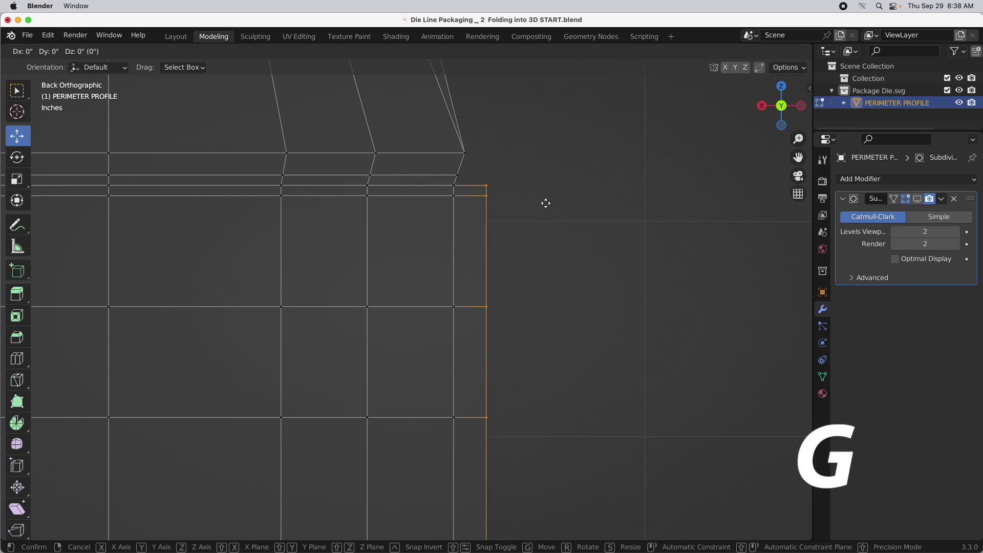
key("x")
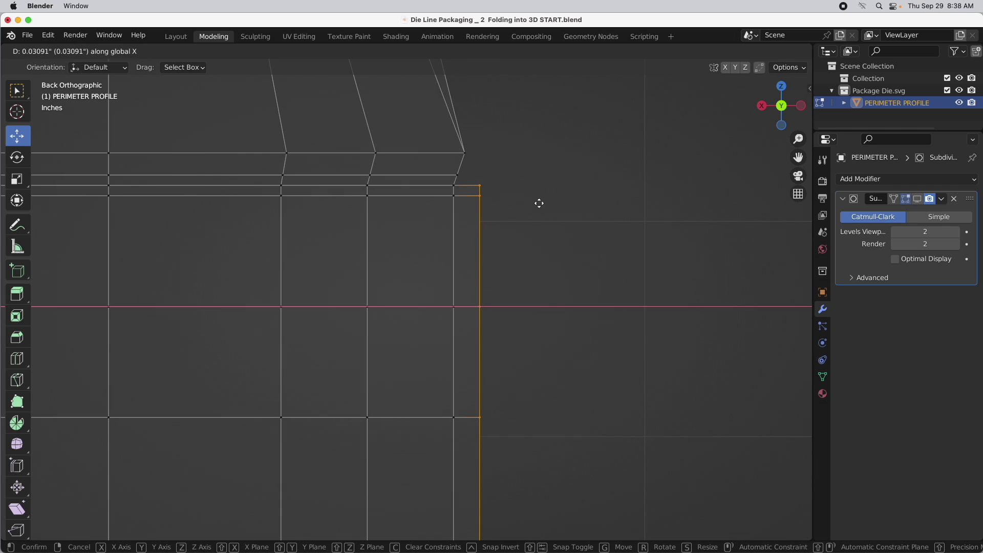
left_click(539, 203)
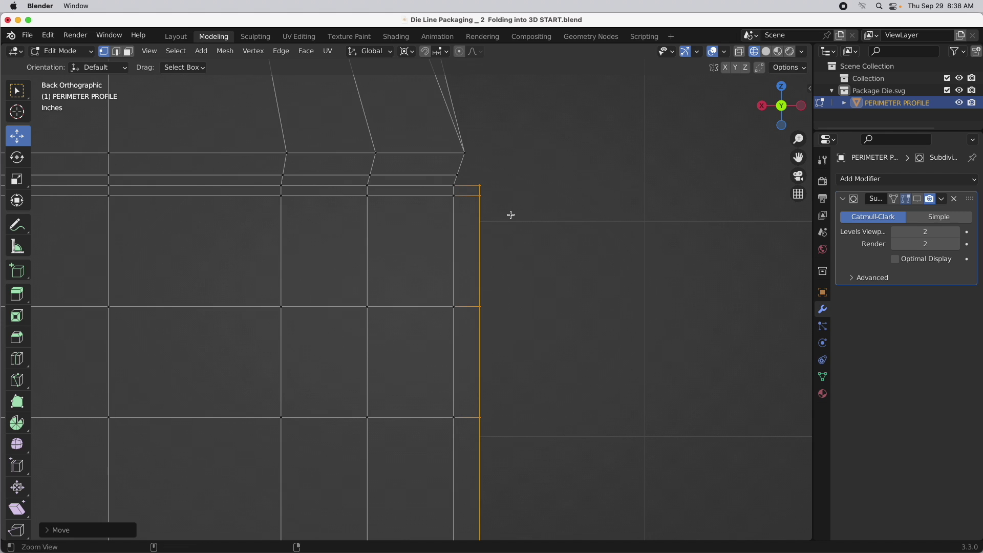
scroll(511, 213, "down", 5)
middle_click_drag(473, 347, 509, 365, "shift")
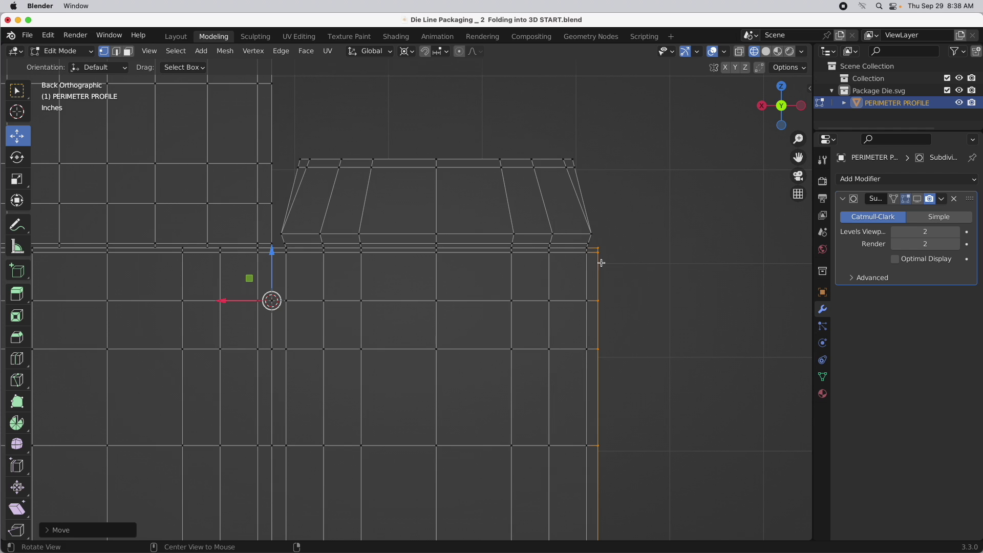
middle_click_drag(275, 344, 676, 290)
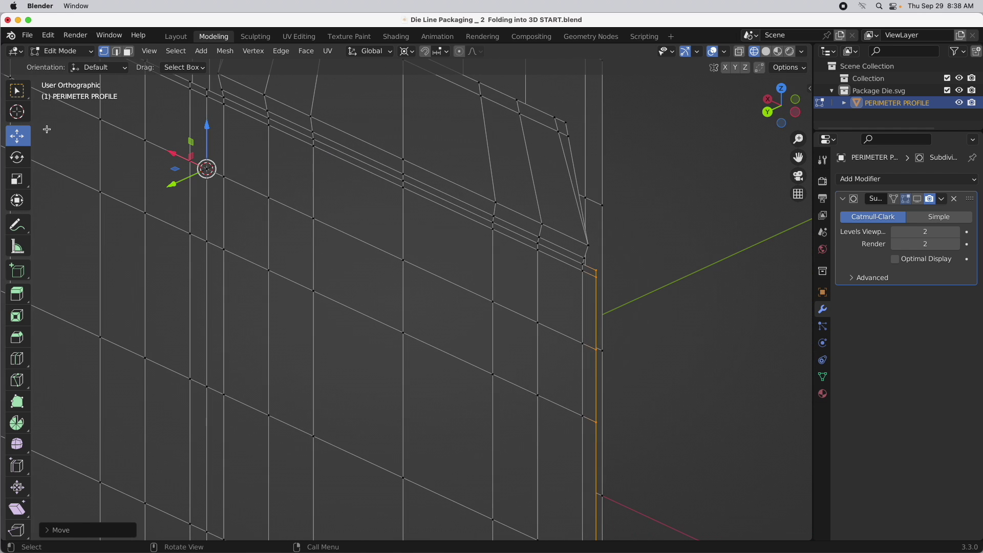
- In edge mode, extrude the last panel's outer edge about 0.047 inches in the negative Y direction
left_click(117, 51)
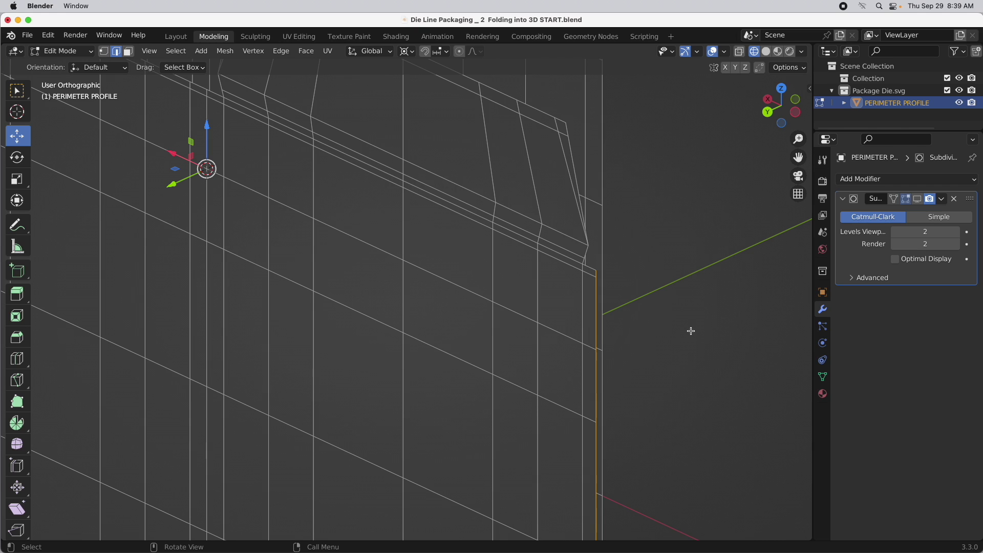
left_click(282, 51)
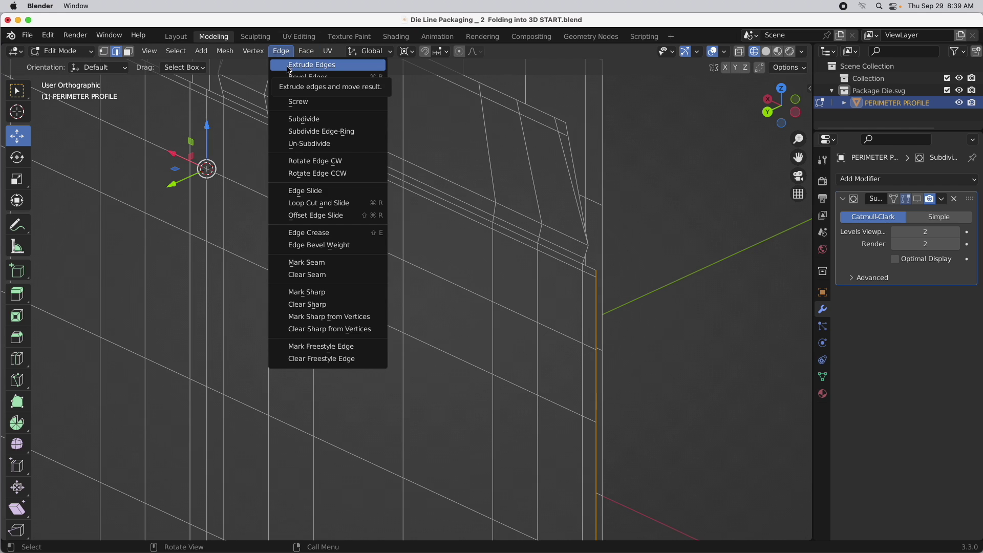
left_click(289, 67)
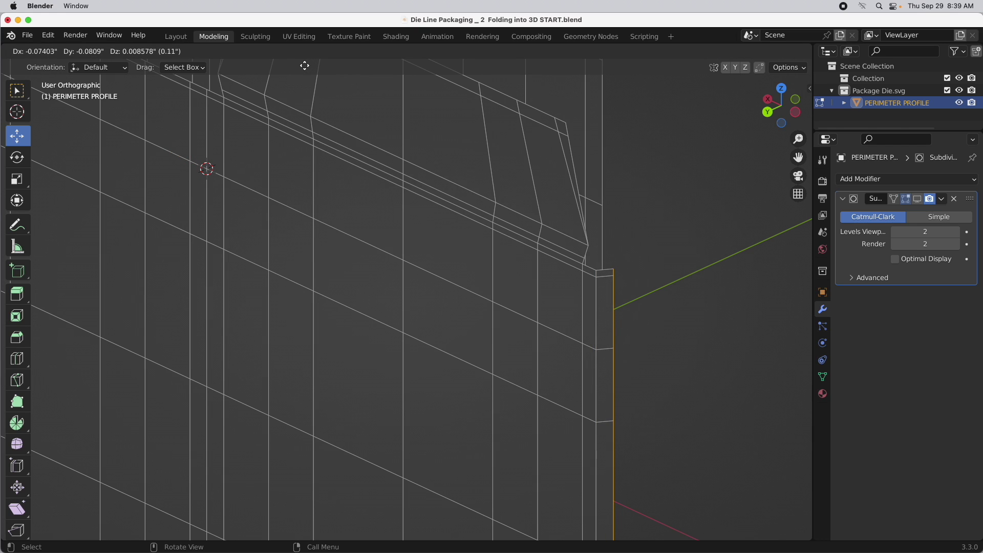
key("y")
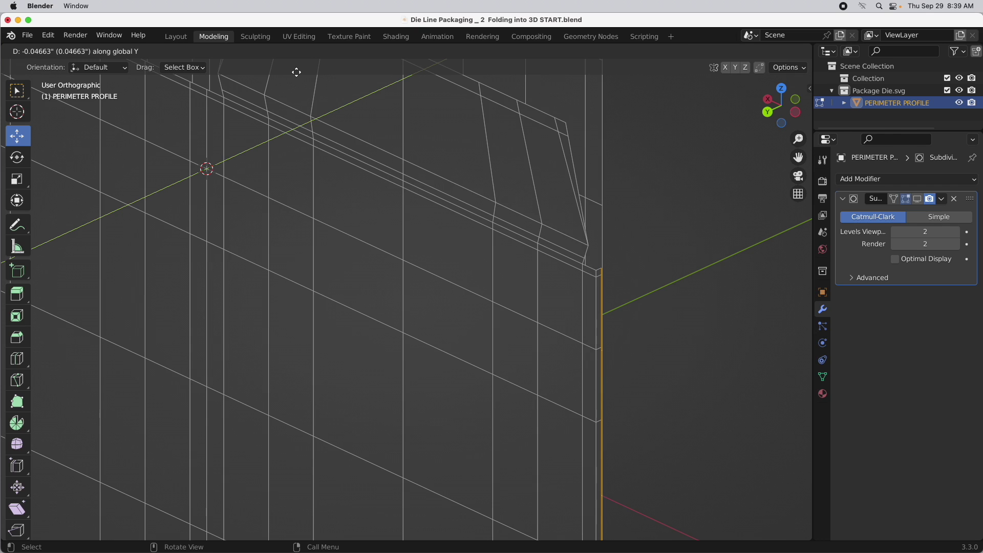
left_click(296, 72)
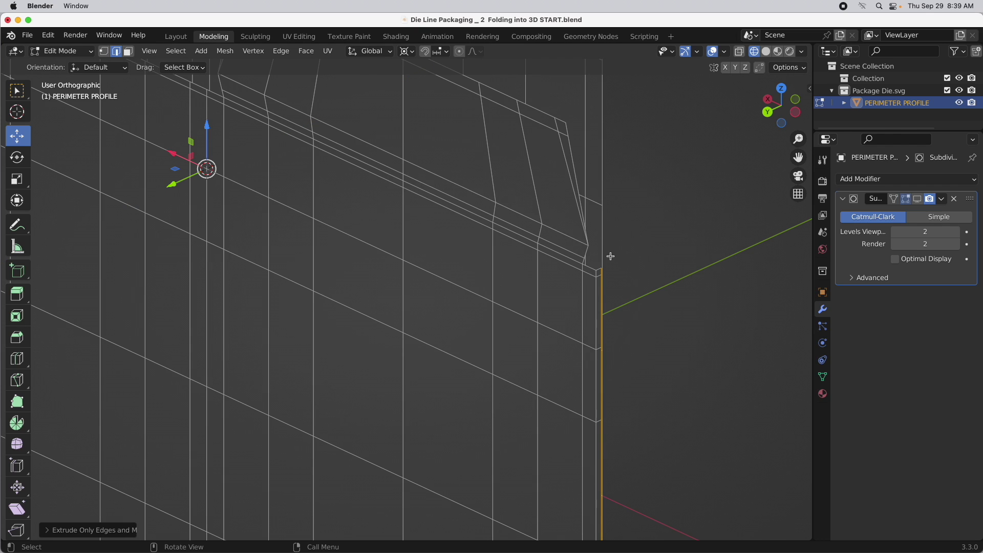
- Extrude the new edge a further 0.449 inches or so along negative Y to form the glue tab's main strip
key("g")
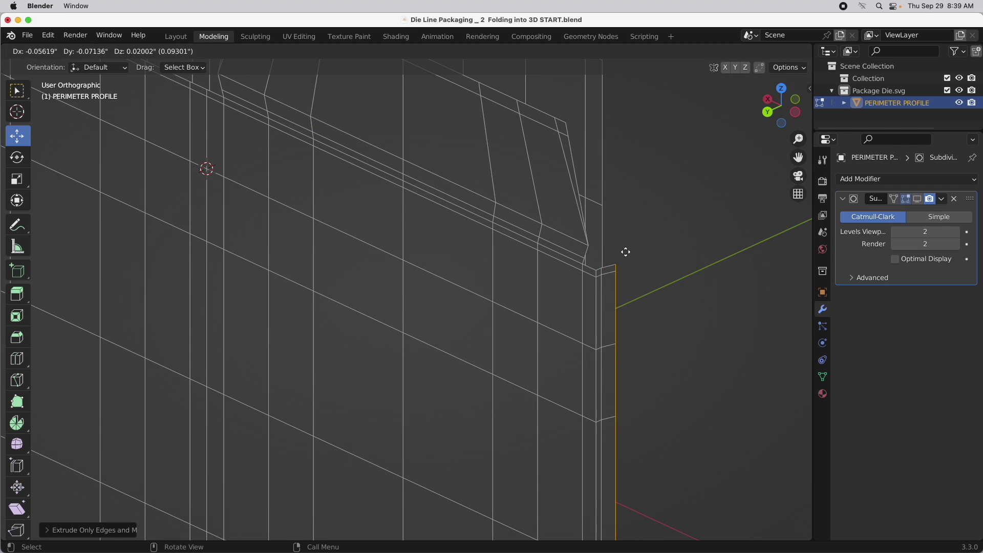
key("y")
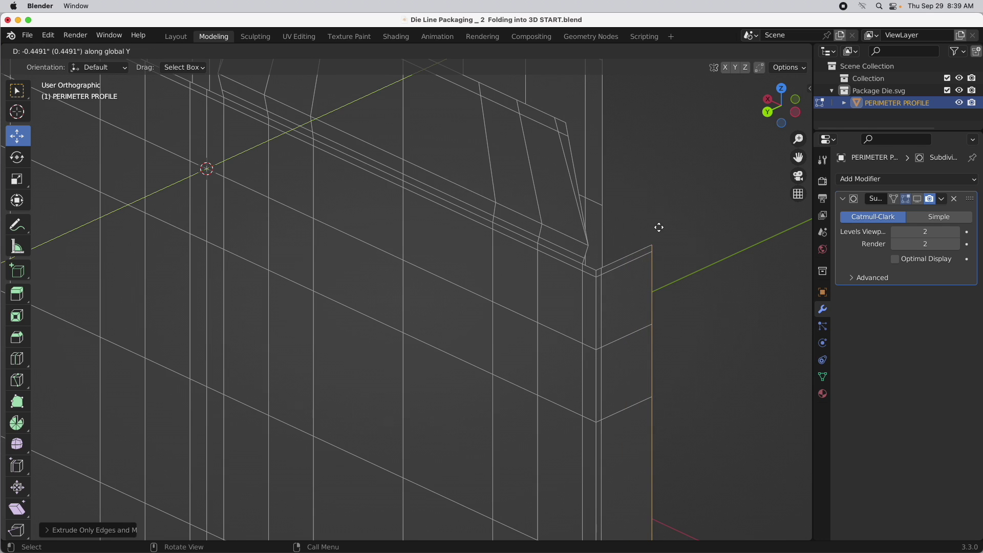
left_click(659, 227)
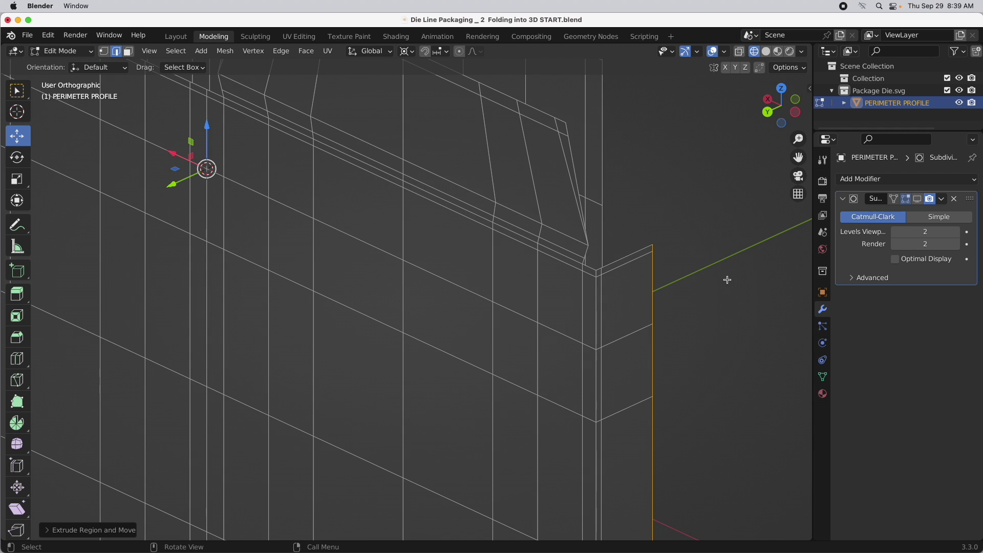
- Extrude the glue tab's outer edge by about 0.05 inches along negative Y to add a narrow border strip
middle_click_drag(705, 285, 684, 304)
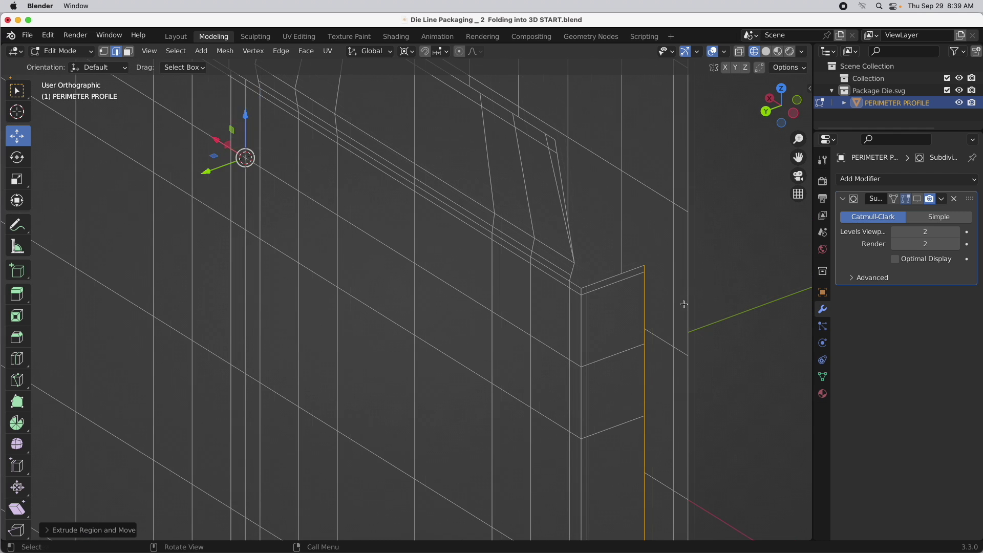
key("g")
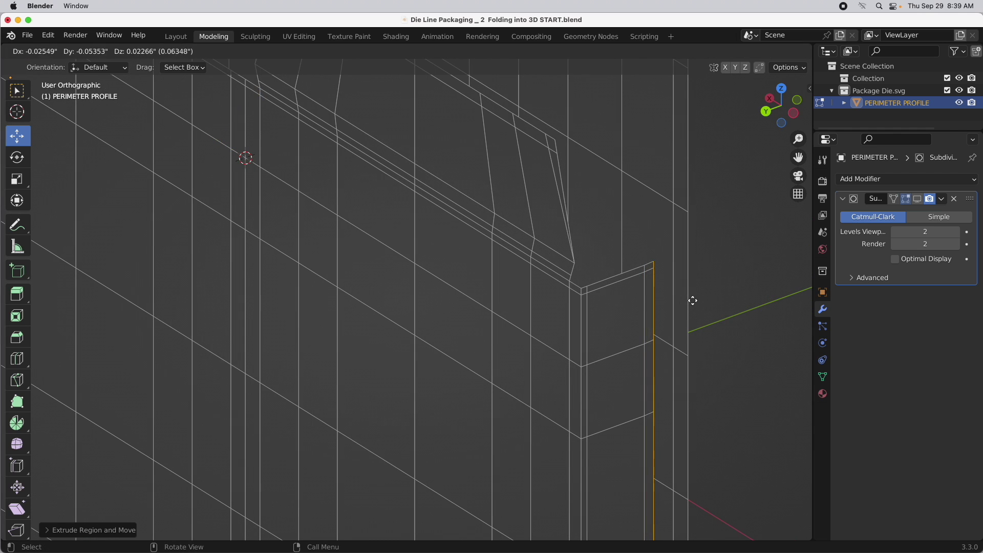
key("y")
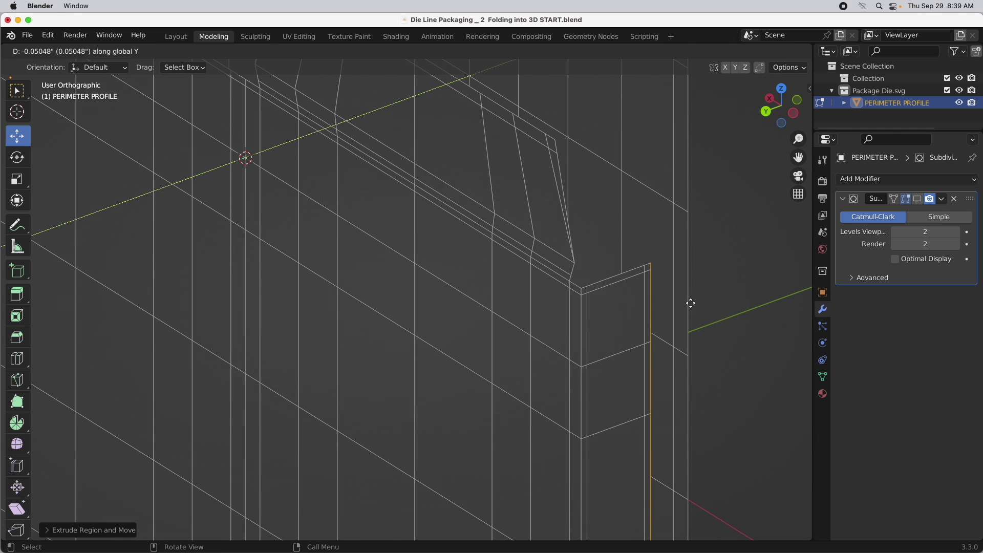
left_click(691, 304)
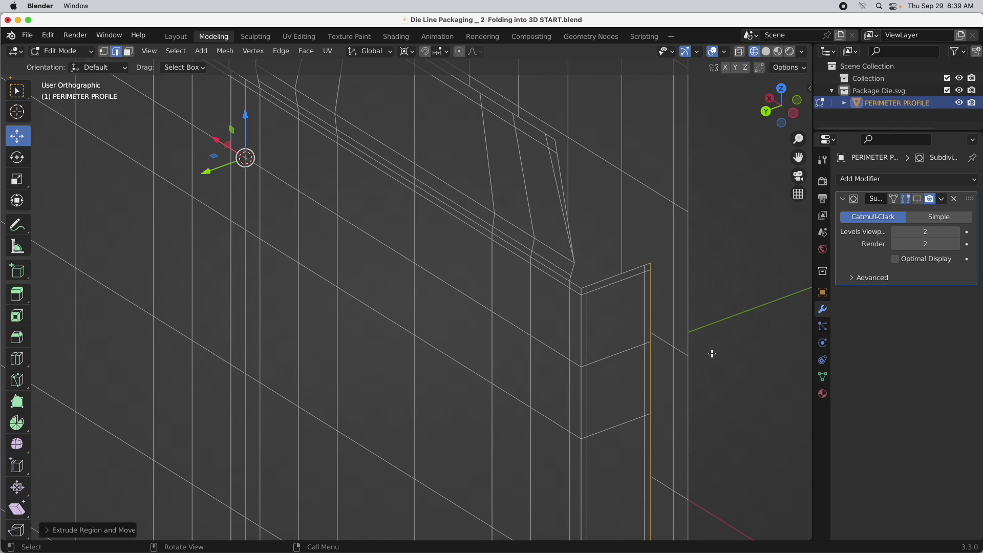
scroll(671, 354, "down", 2)
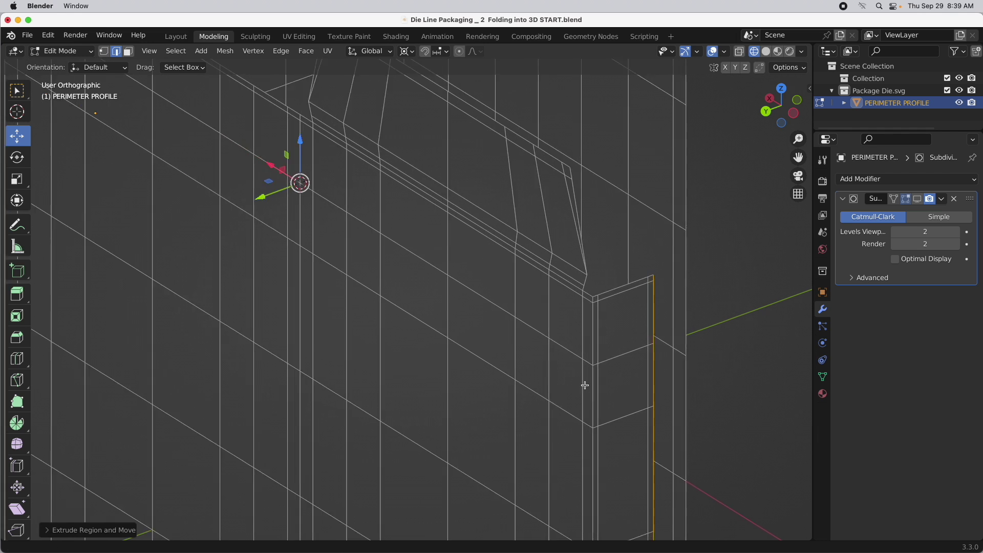
middle_click_drag(521, 424, 551, 320)
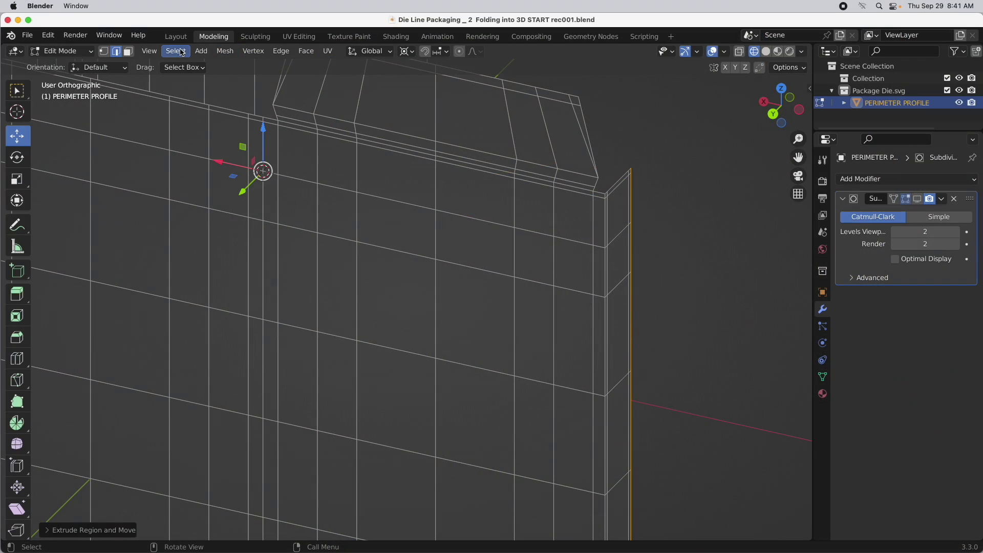
- Switch to the UV Editing workspace and select the whole mesh to display its UV layout
left_click(291, 38)
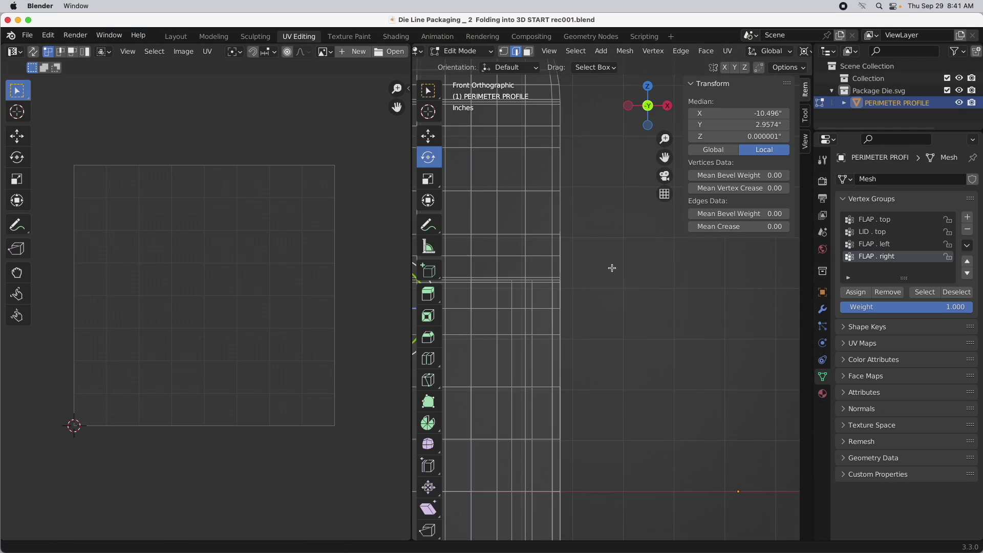
scroll(612, 268, "down", 4)
middle_click_drag(619, 329, 625, 373)
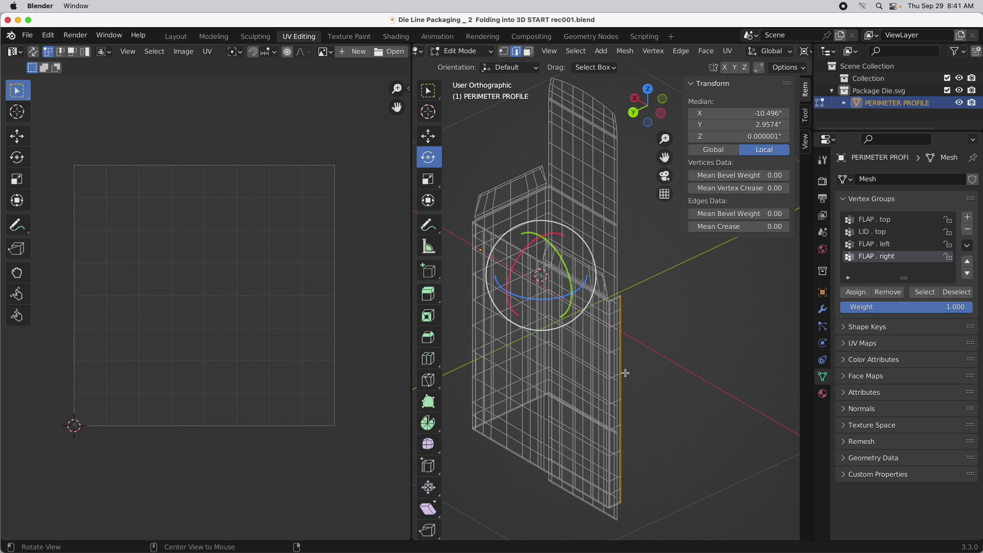
scroll(625, 374, "up", 4)
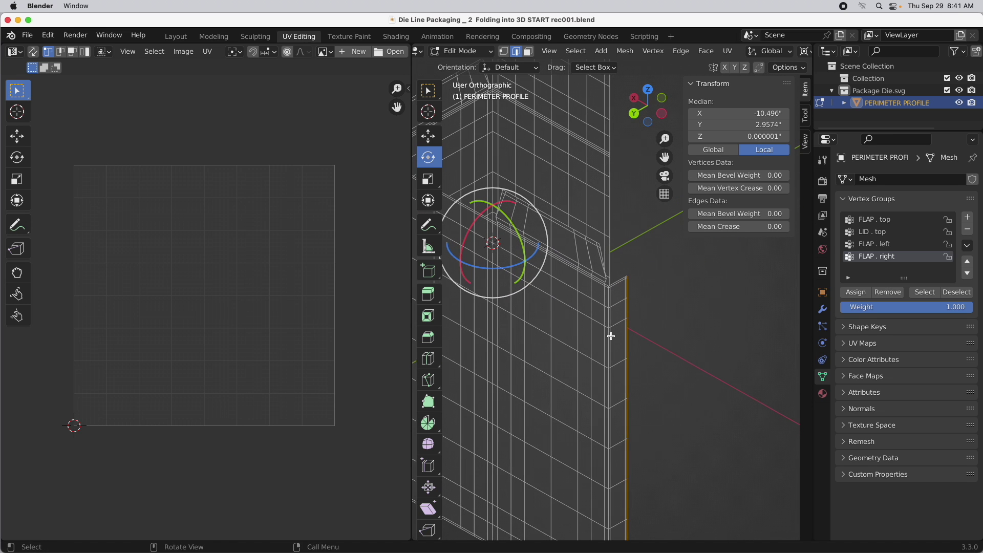
middle_click_drag(610, 336, 647, 297)
key("a")
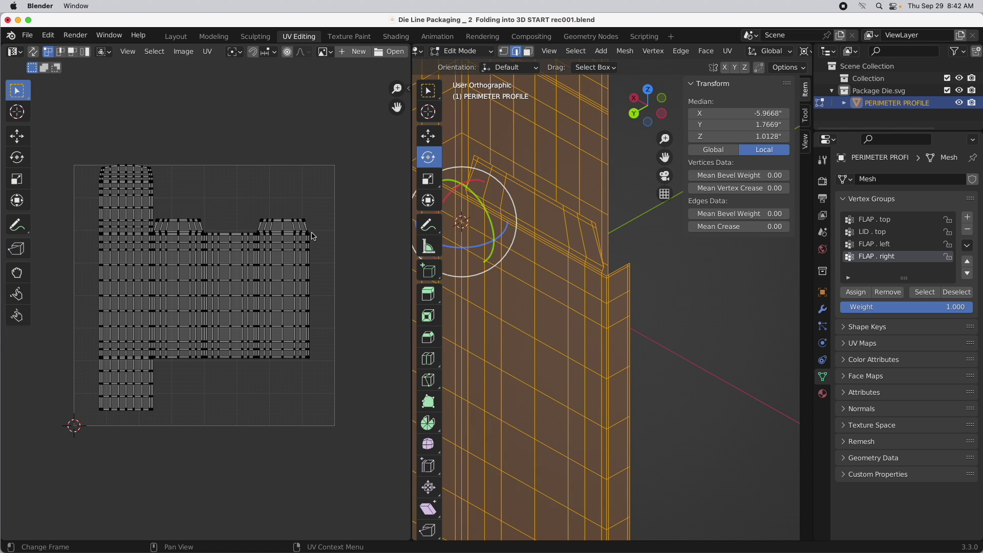
- In face mode, select the three full-height face strips that make up the new glue tab
key("3")
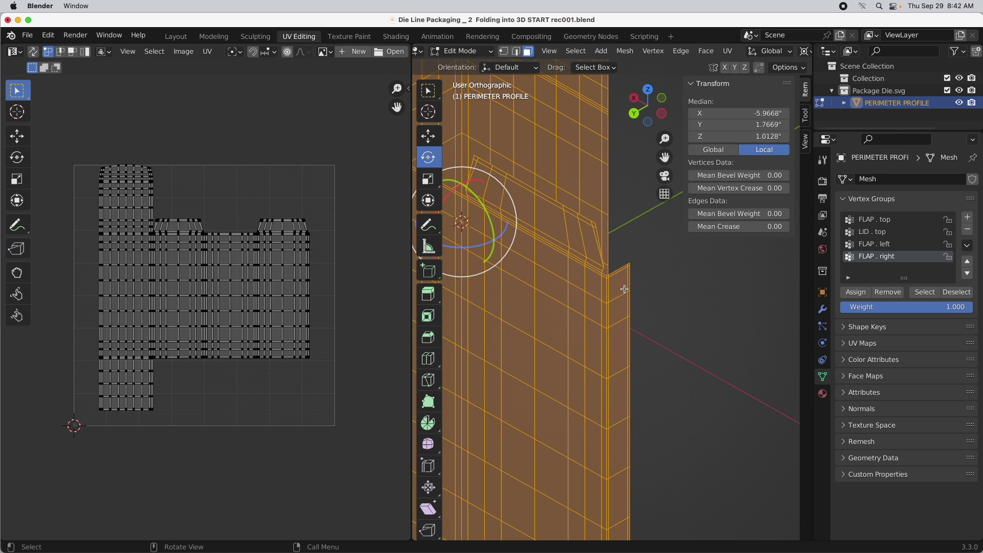
middle_click_drag(692, 234, 640, 230)
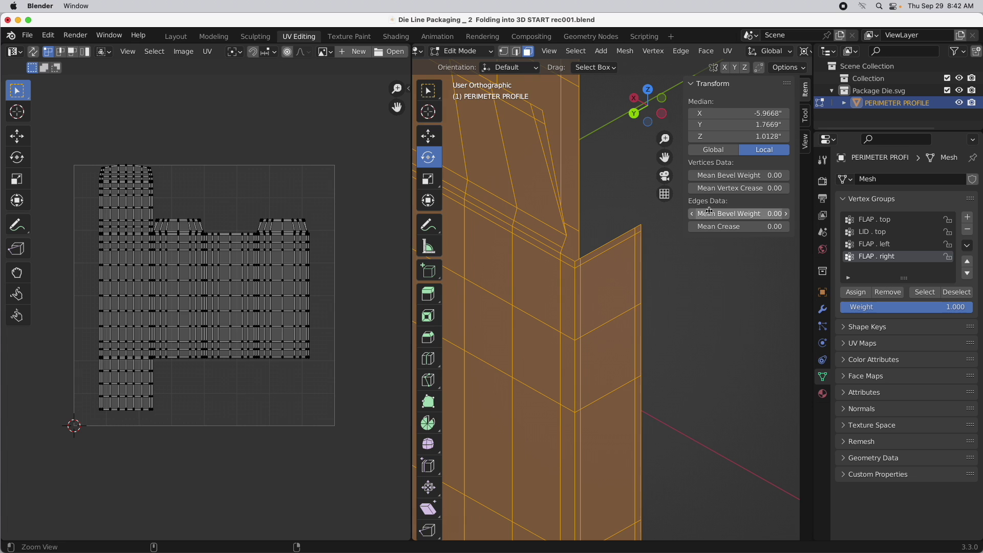
left_click(639, 232)
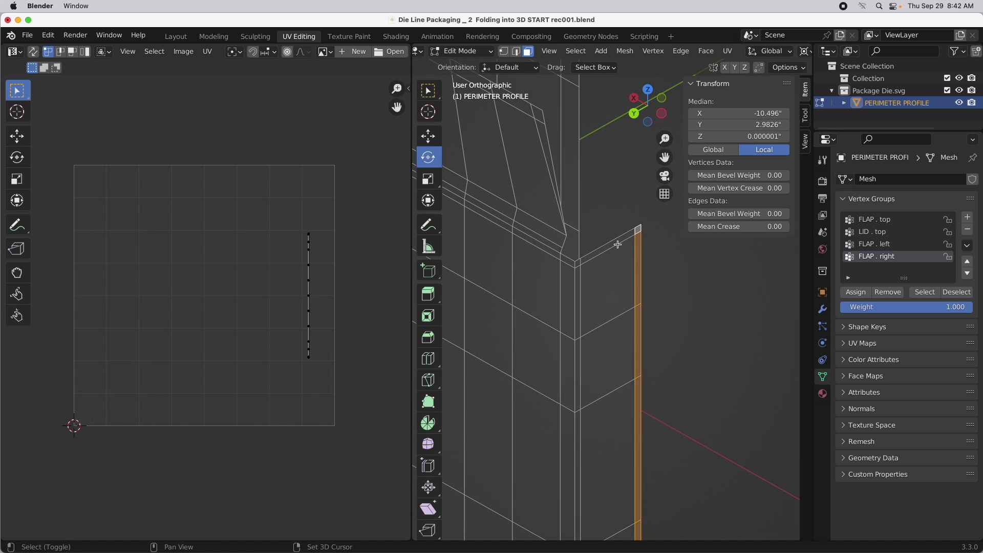
left_click(618, 245, "shift")
left_click(607, 318, "shift")
middle_click_drag(607, 317, 563, 277)
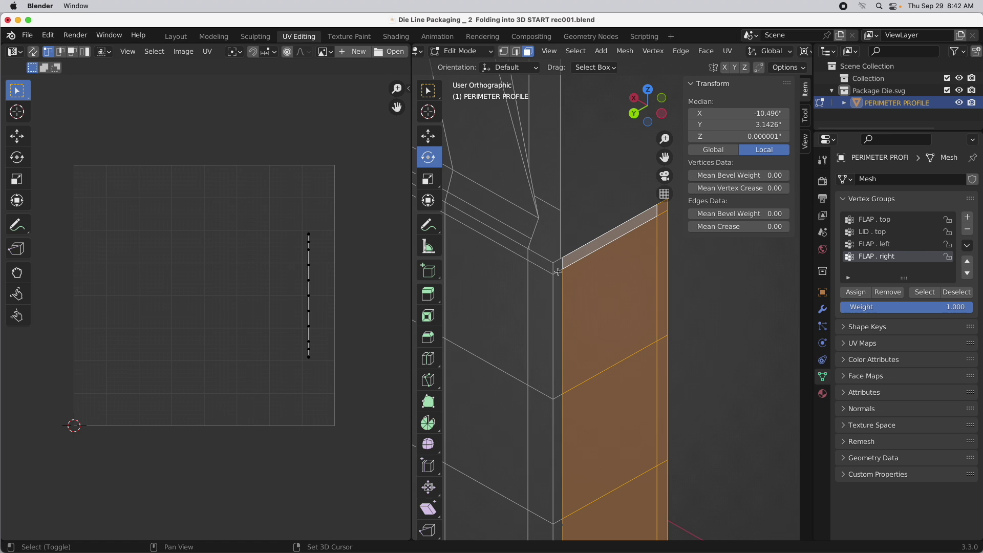
left_click(558, 271, "shift")
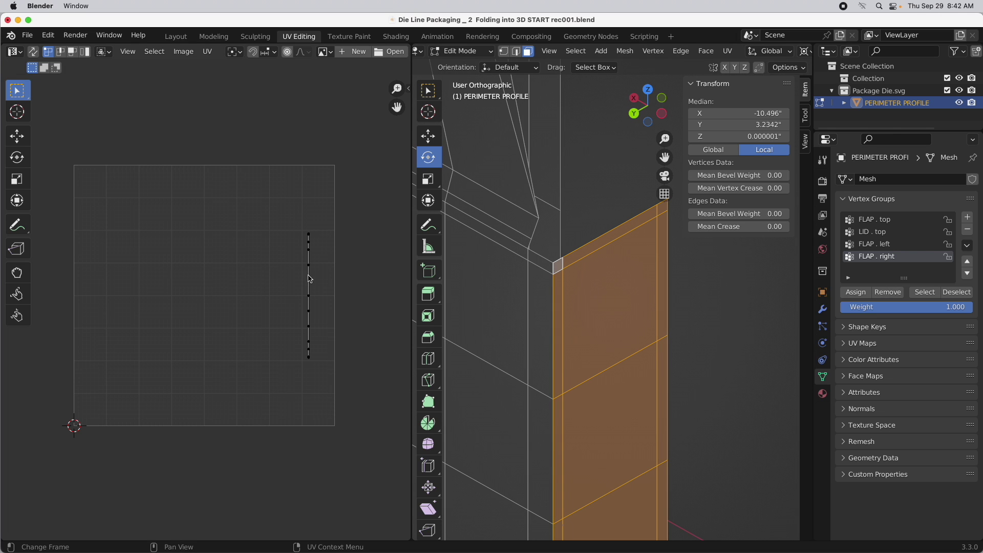
scroll(562, 386, "down", 8)
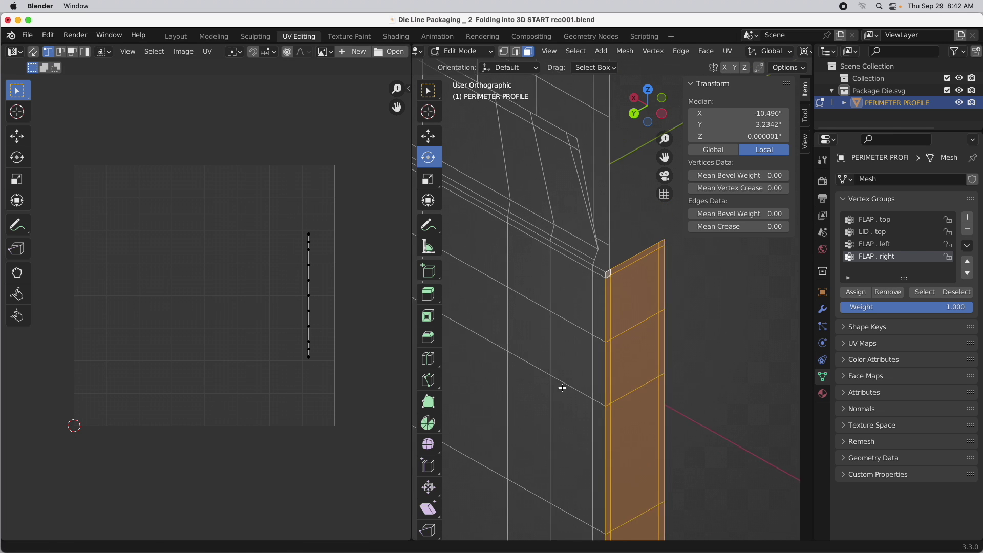
middle_click_drag(552, 474, 578, 354)
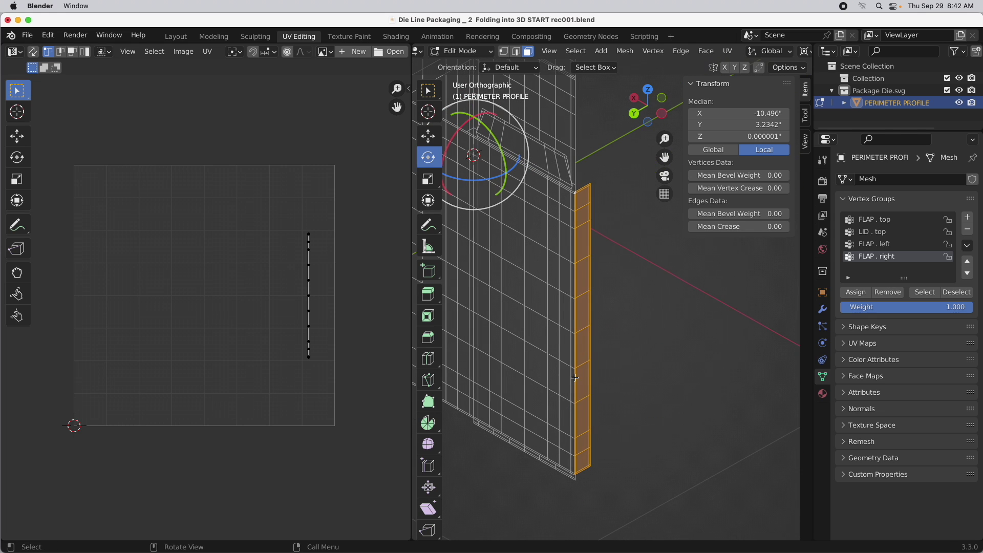
- Unwrap the selected glue tab faces and move their UV island along the X axis to just past the UV square's right side
left_click(729, 51)
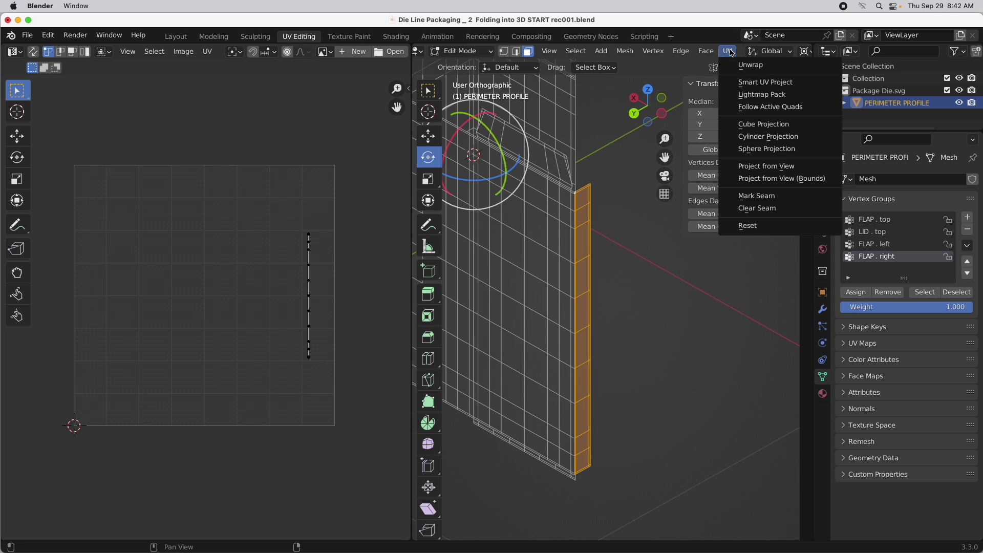
left_click(737, 65)
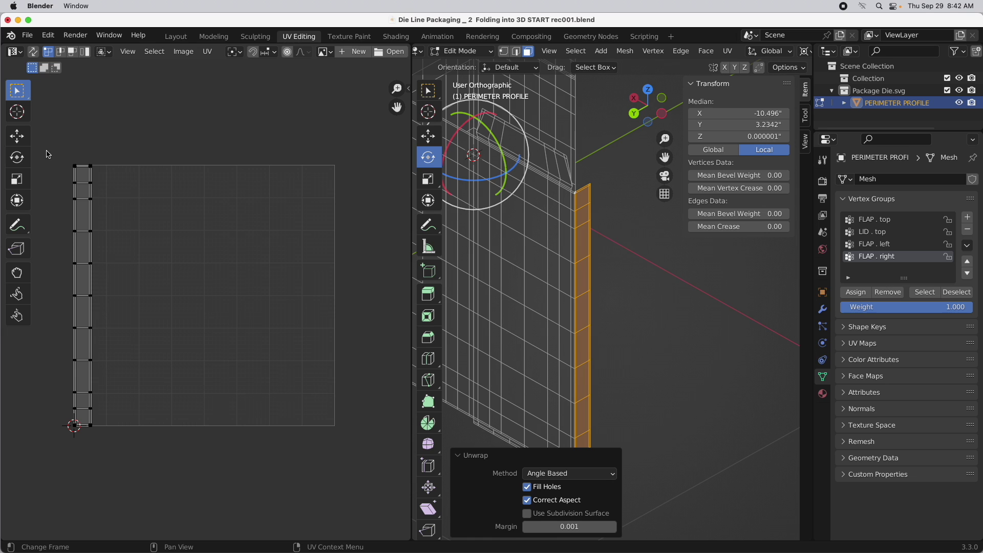
left_click_drag(48, 154, 149, 481)
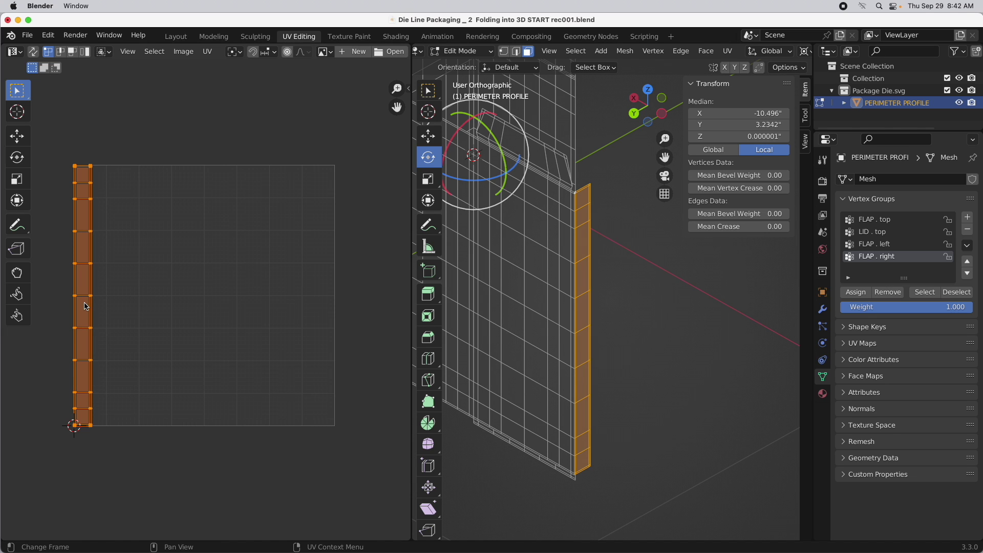
key("g")
key("x")
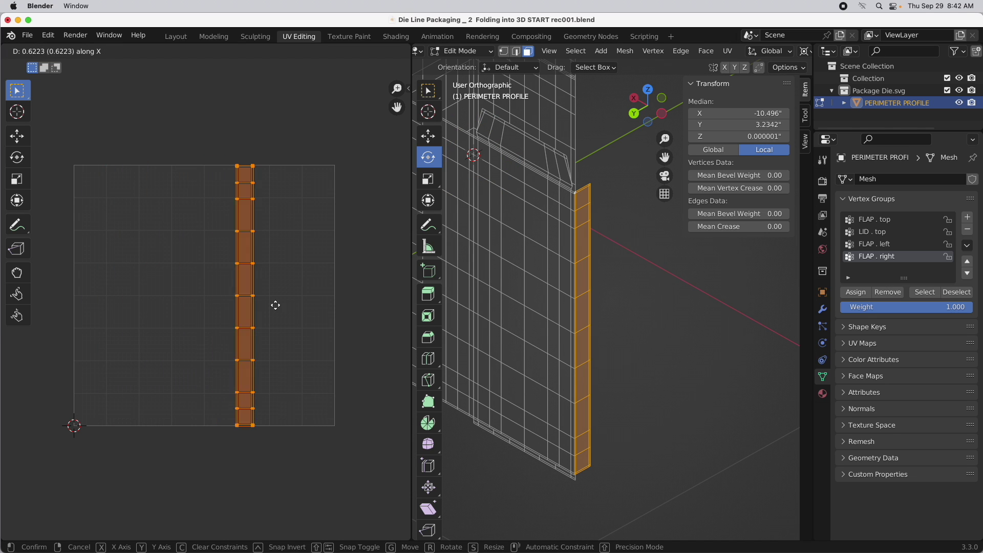
left_click(416, 308)
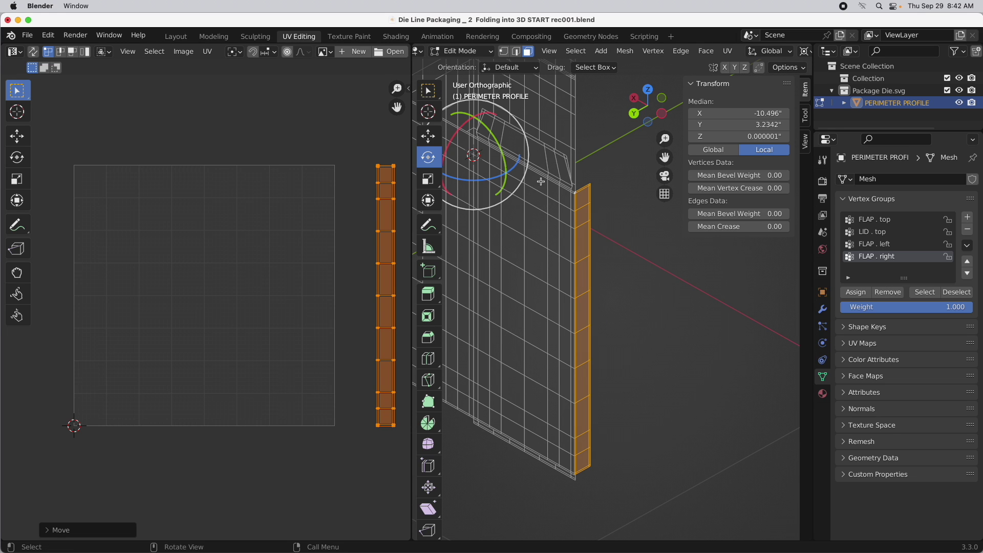
- Select the whole mesh and, in the UV layout's edge mode, select the last panel's full-height outer edge
key("a")
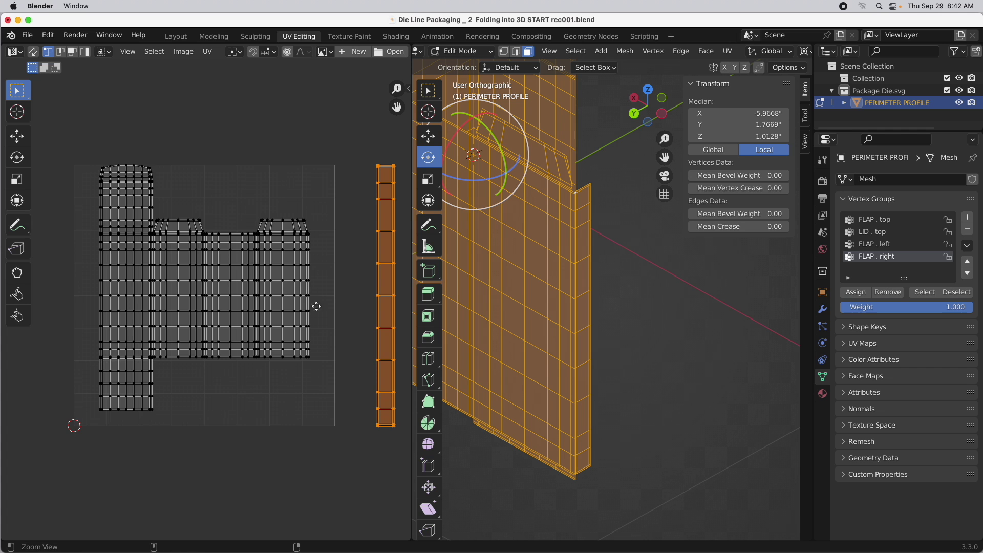
scroll(347, 248, "up", 3)
middle_click_drag(351, 231, 325, 164, "ctrl")
middle_click_drag(307, 202, 331, 160, "ctrl")
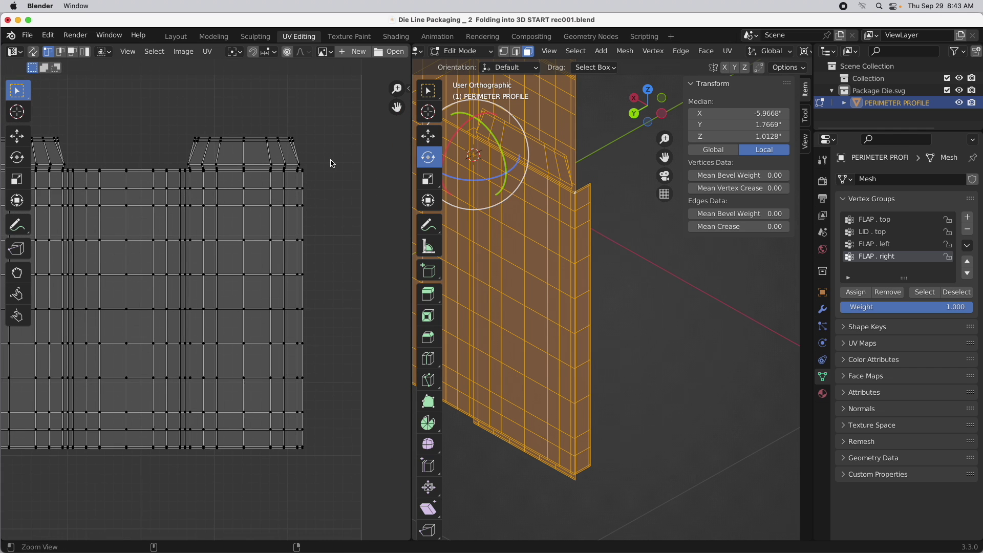
middle_click_drag(314, 199, 323, 158, "ctrl")
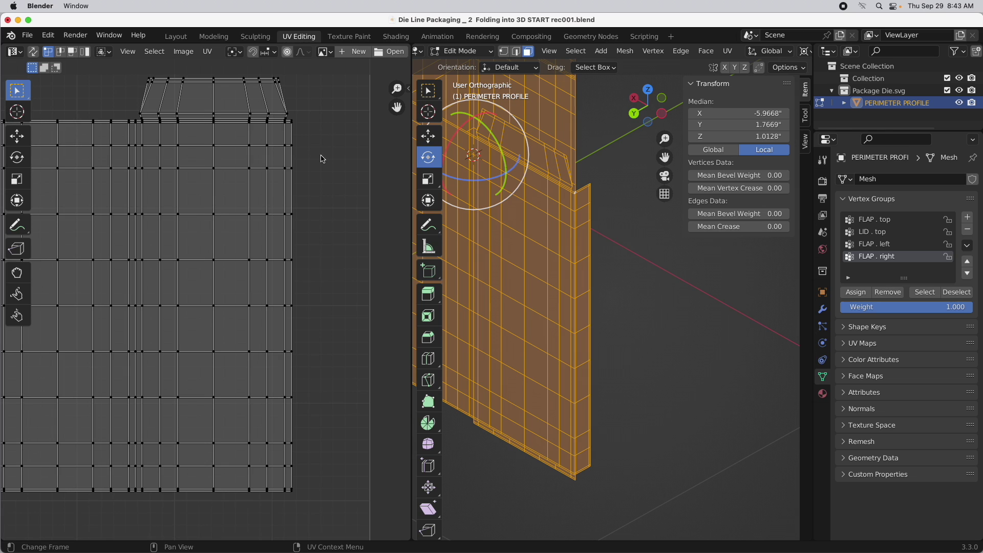
left_click(60, 53)
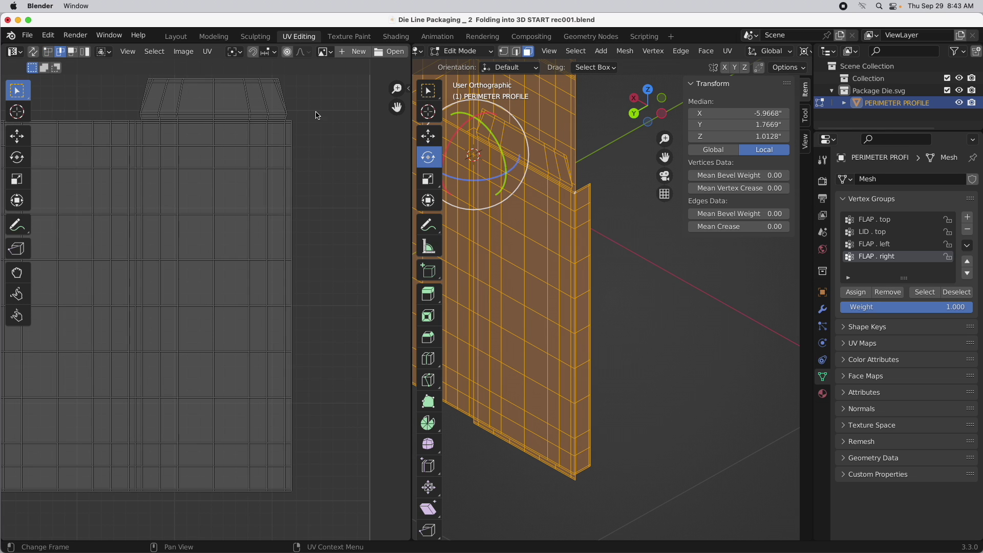
left_click_drag(314, 108, 290, 518)
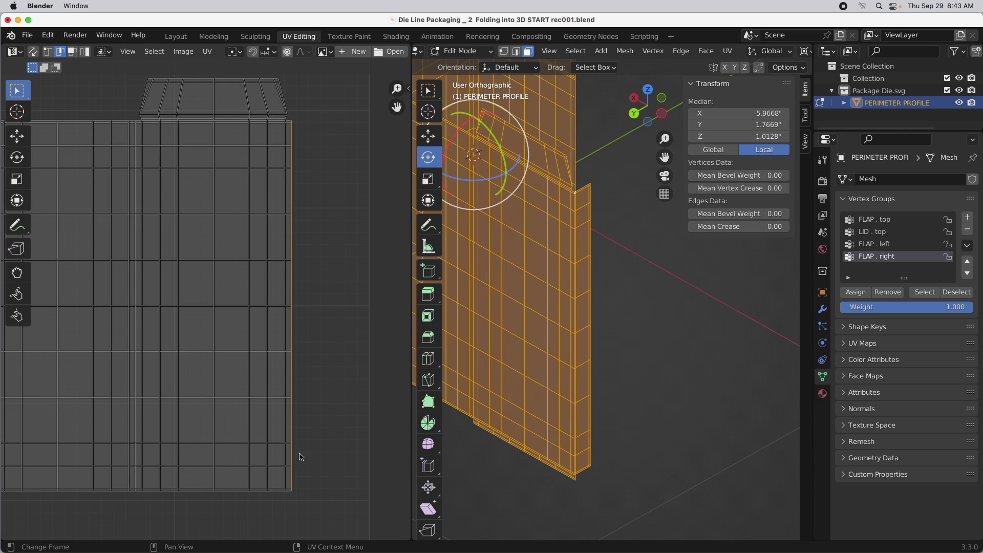
- Stitch the glue tab's UV island to the last panel's selected outer edge
scroll(172, 374, "down", 3)
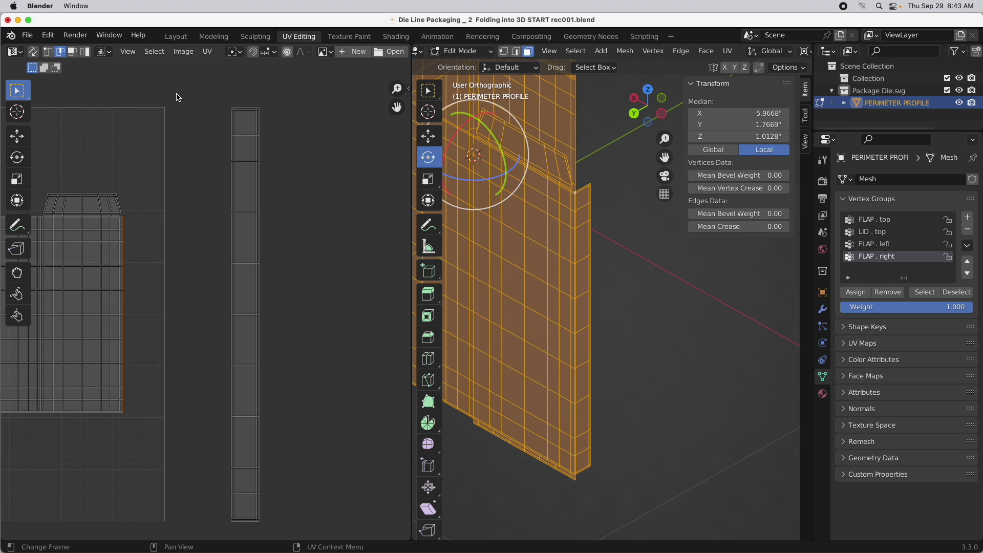
left_click(207, 50)
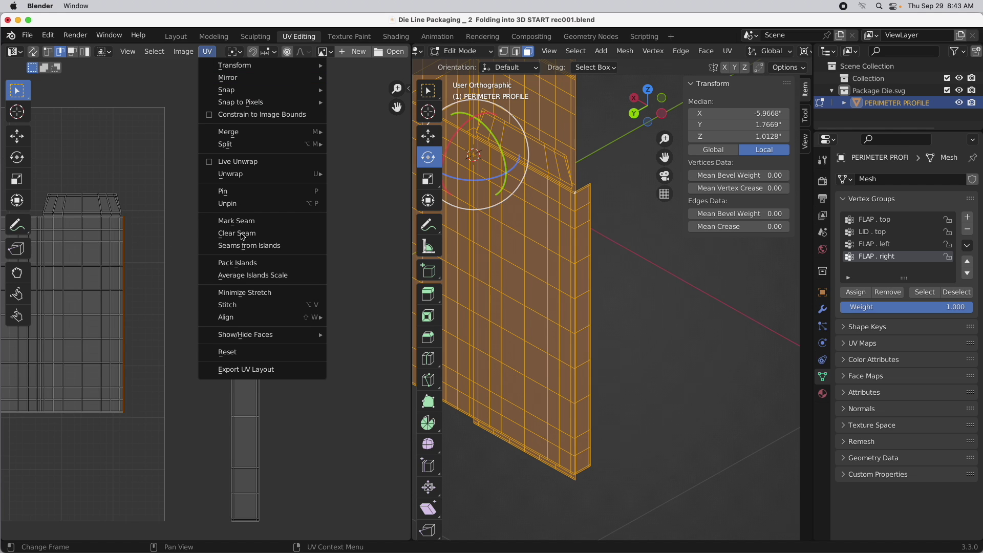
left_click(262, 306)
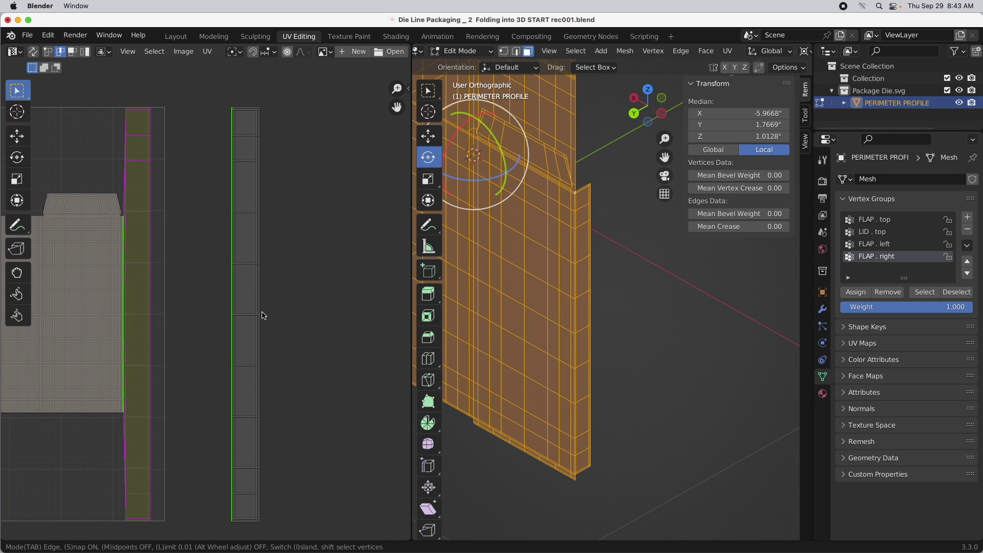
left_click(217, 284)
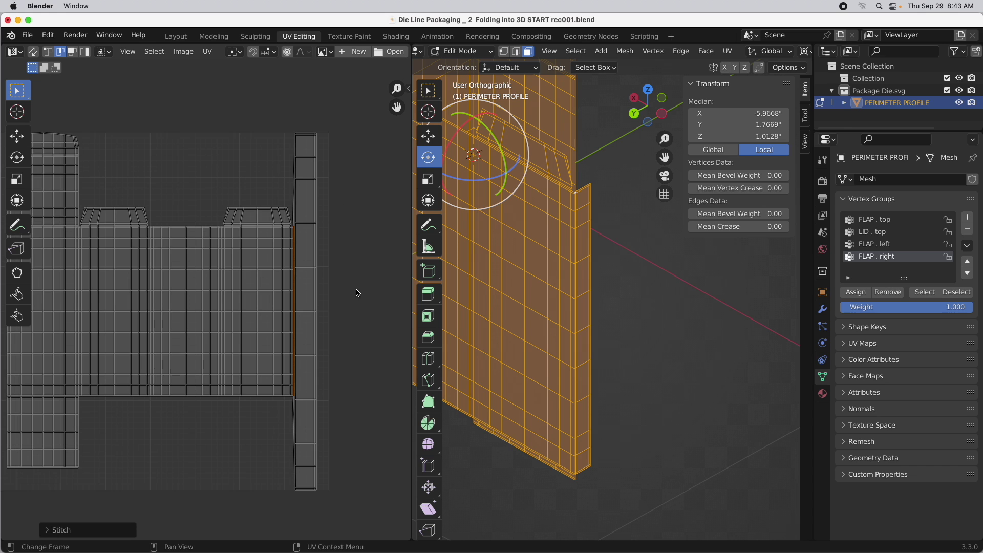
scroll(358, 345, "up", 2)
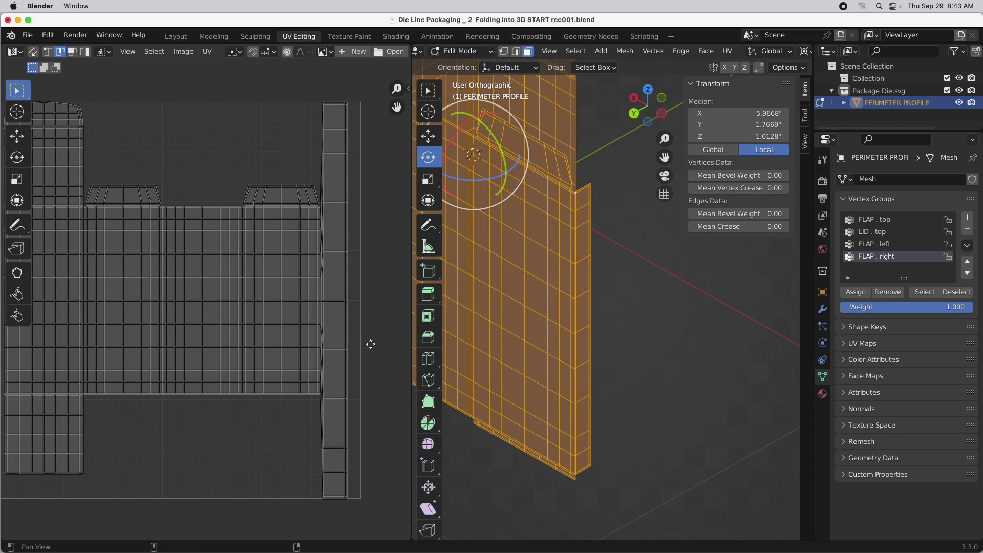
- In vertex selection mode, select all box UVs up to the last panel's outer edge, excluding the glue tab, and pin them
left_click(48, 51)
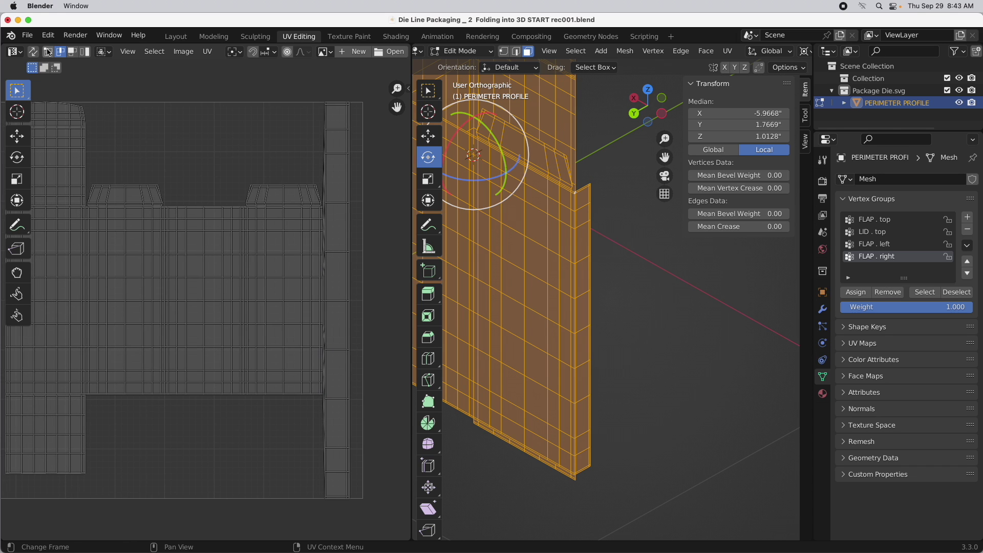
scroll(179, 165, "down", 2)
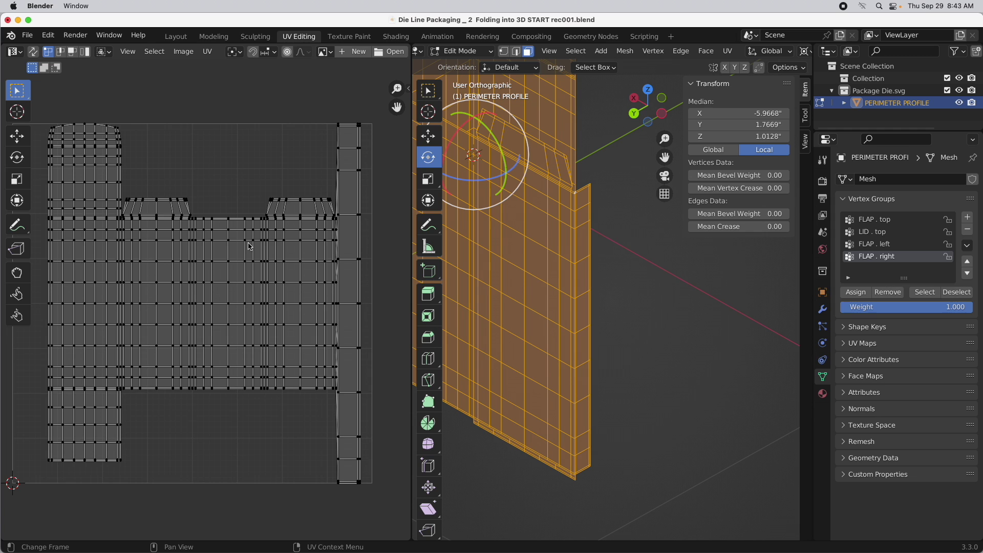
left_click_drag(37, 113, 330, 489)
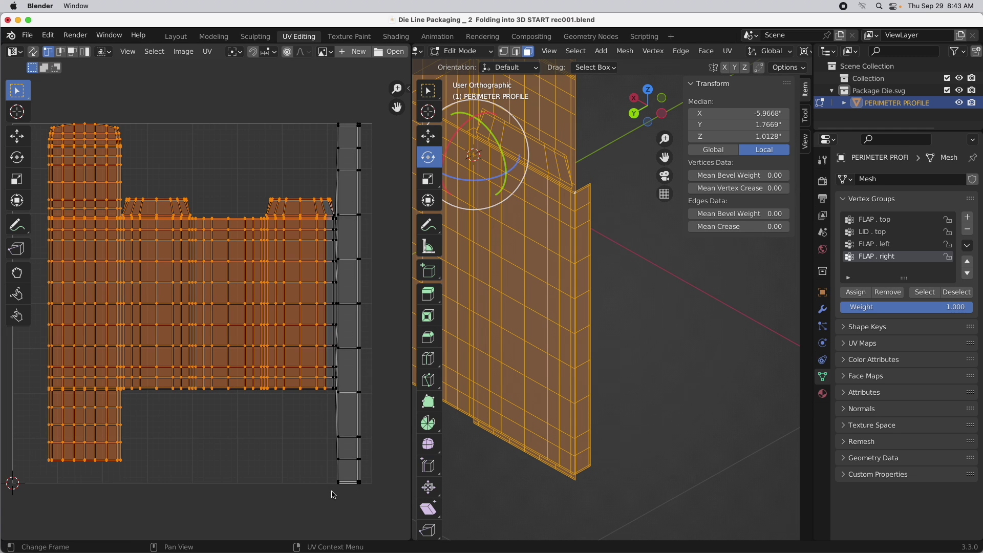
scroll(336, 266, "up", 2)
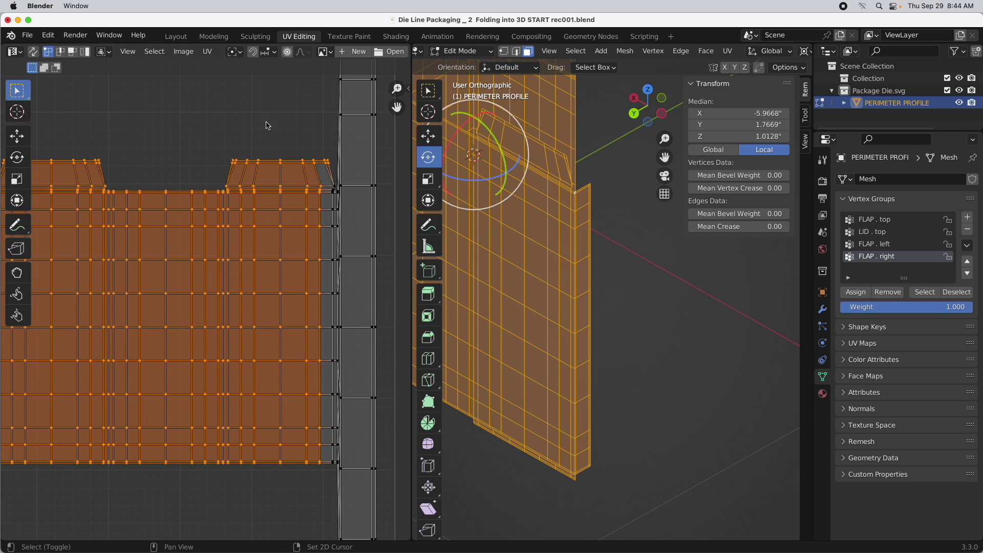
left_click_drag(288, 129, 334, 495)
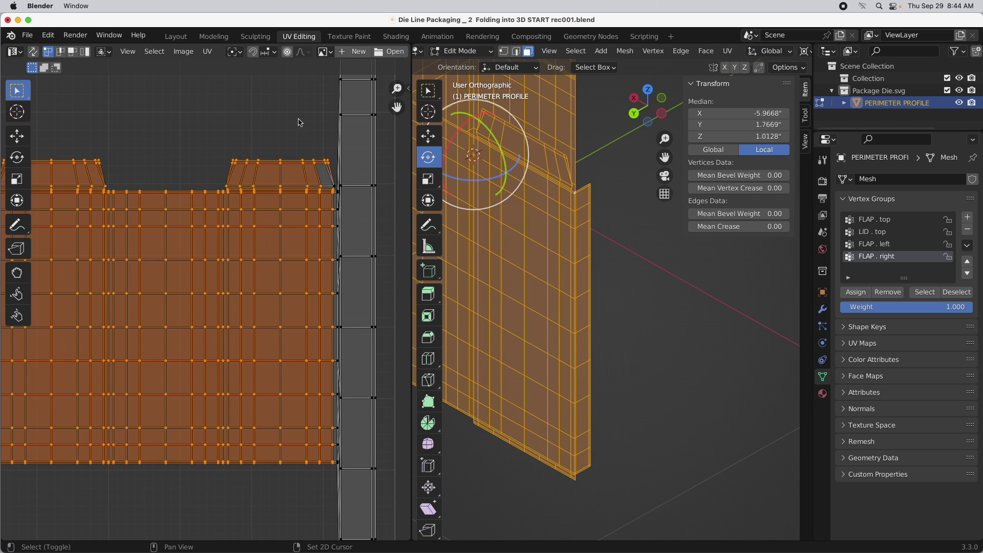
left_click_drag(299, 122, 341, 198, "shift")
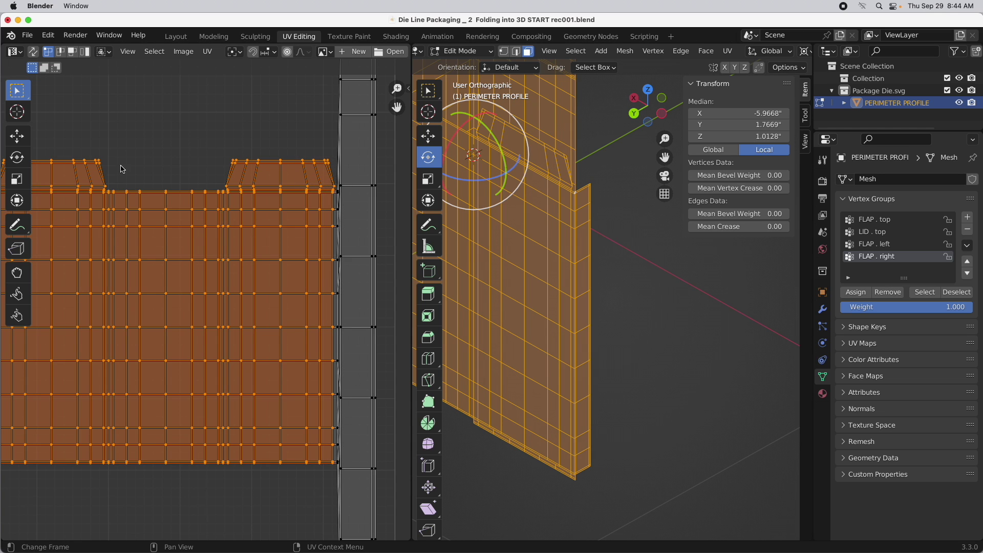
right_click(123, 169)
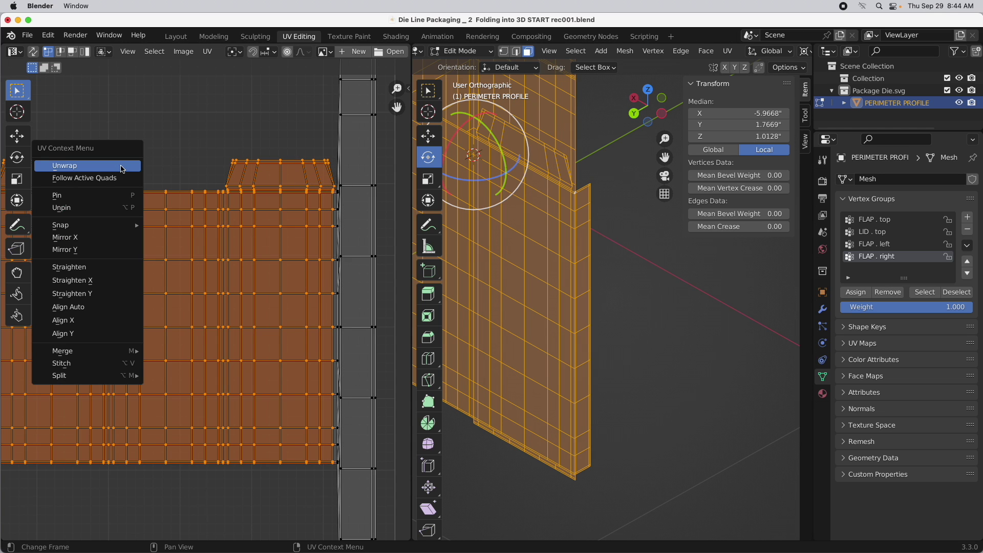
left_click(124, 196)
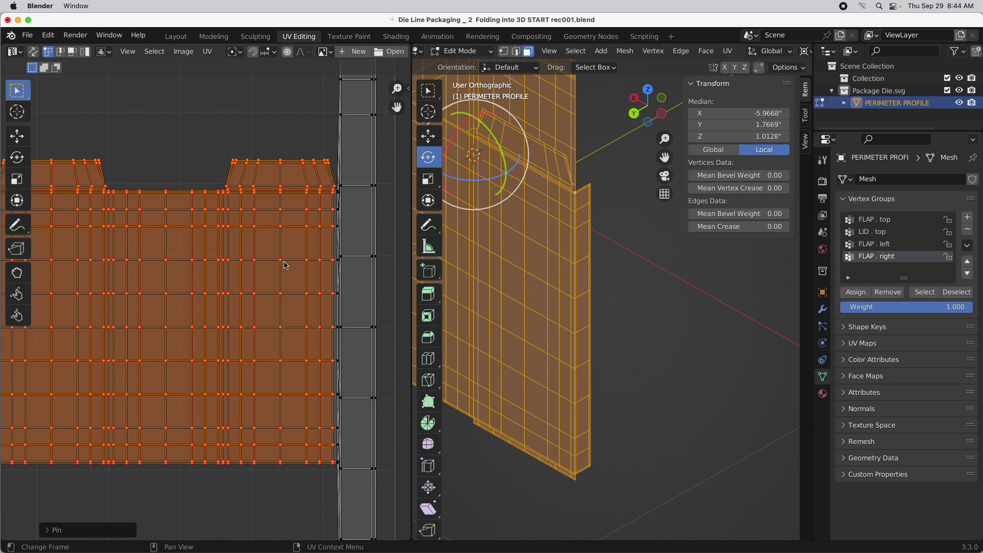
- Select the entire UV layout including the glue tab and unwrap it around the pinned vertices
scroll(216, 303, "down", 2)
scroll(217, 303, "down", 2)
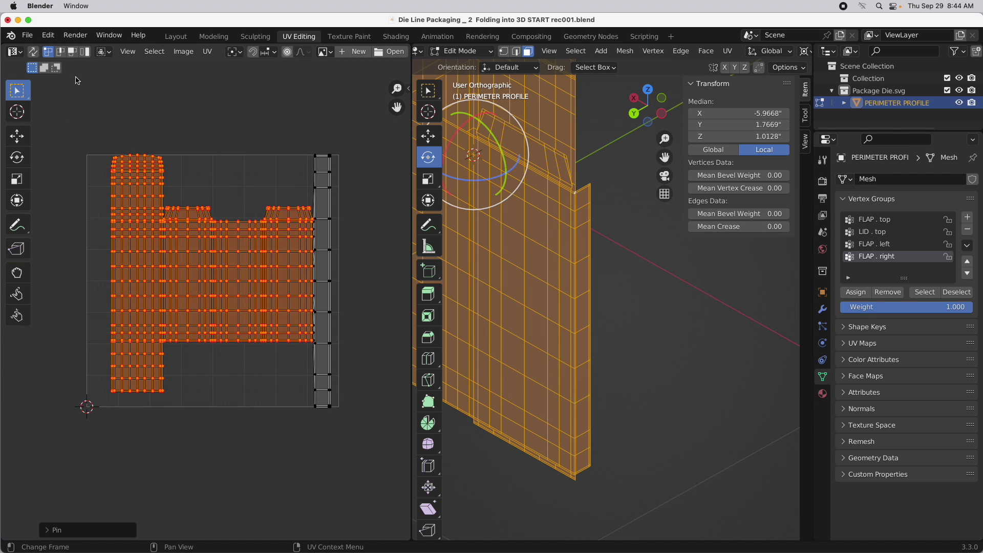
left_click(72, 52)
left_click_drag(81, 128, 364, 476)
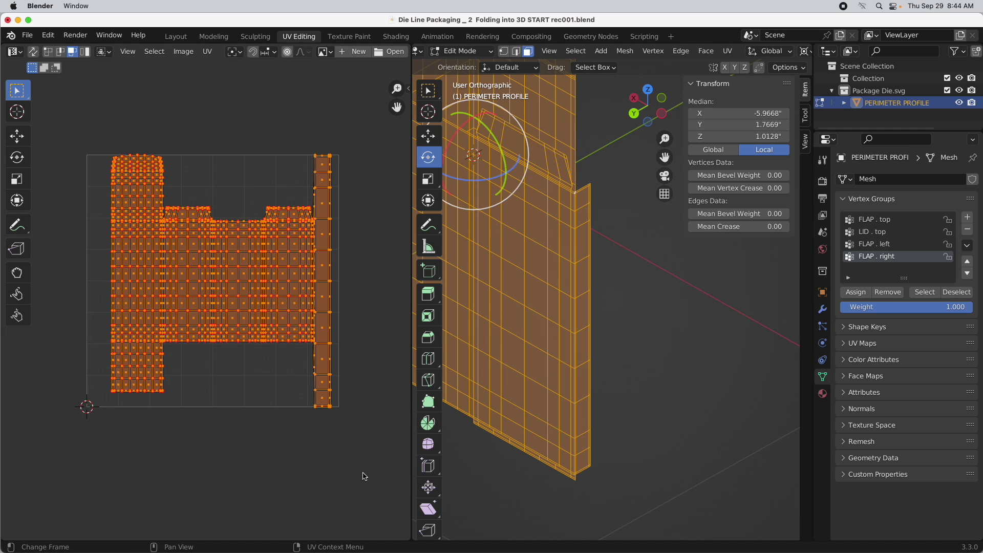
right_click(184, 144)
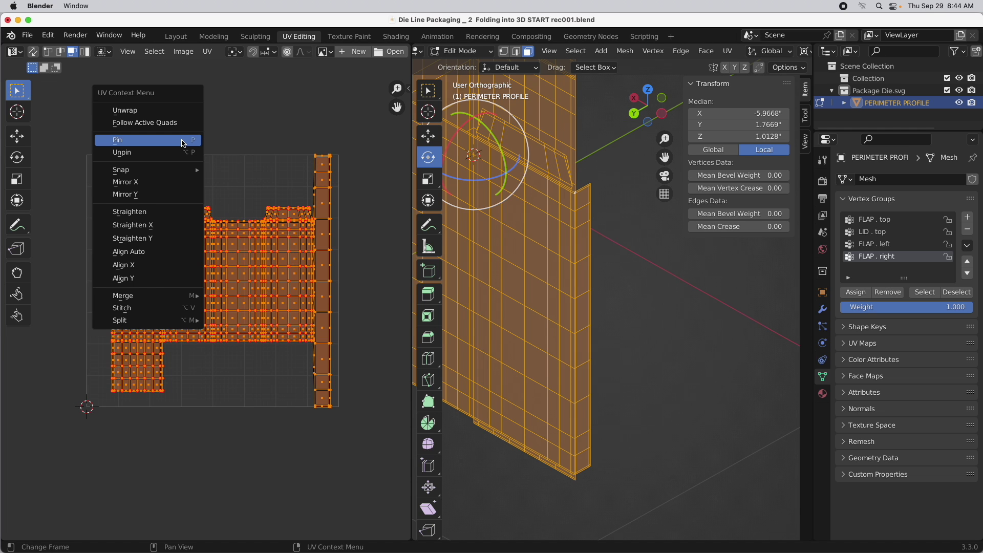
left_click(174, 111)
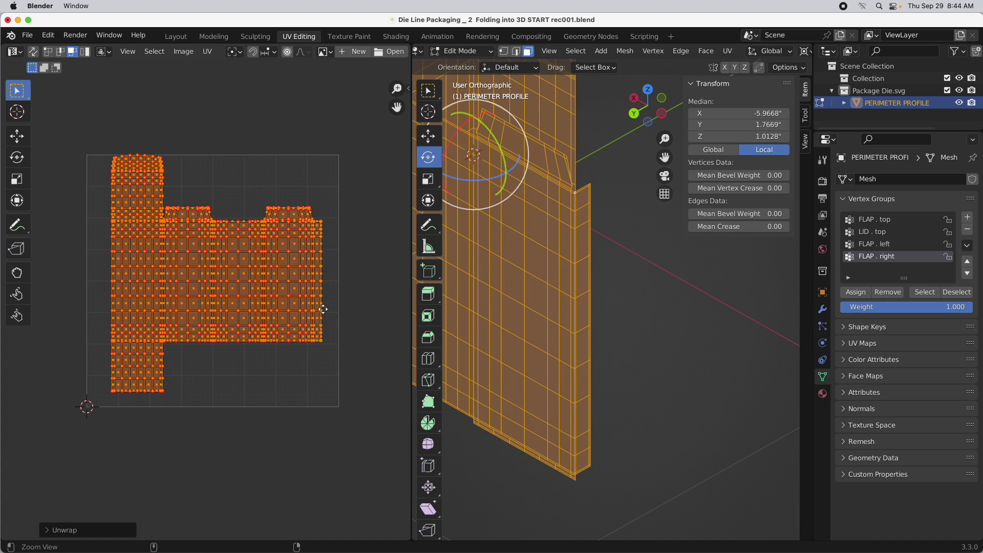
middle_click_drag(323, 307, 277, 181, "ctrl")
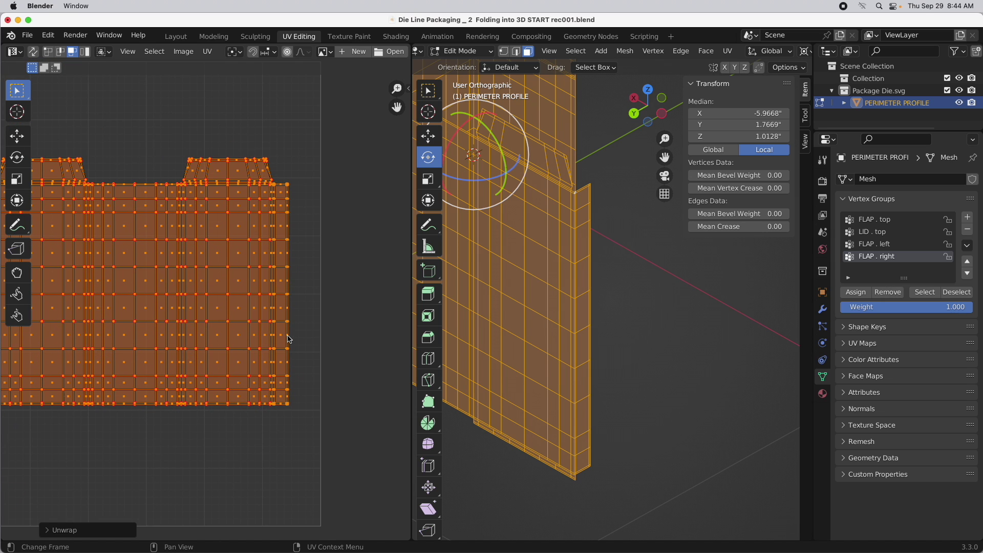
- Unpin all vertices of the UV layout and clear the UV selection
left_click(300, 304)
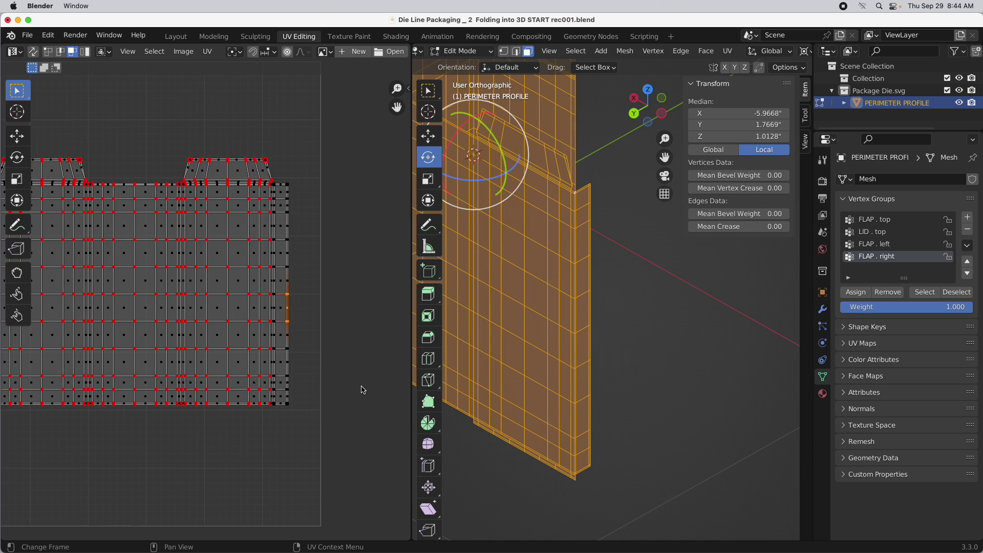
left_click(338, 354)
key("a")
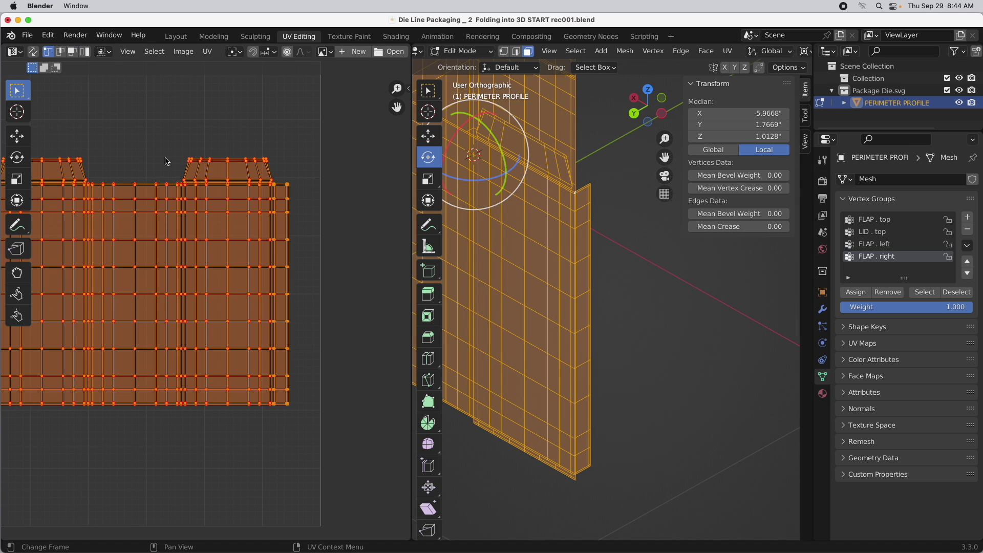
right_click(167, 162)
left_click(170, 202)
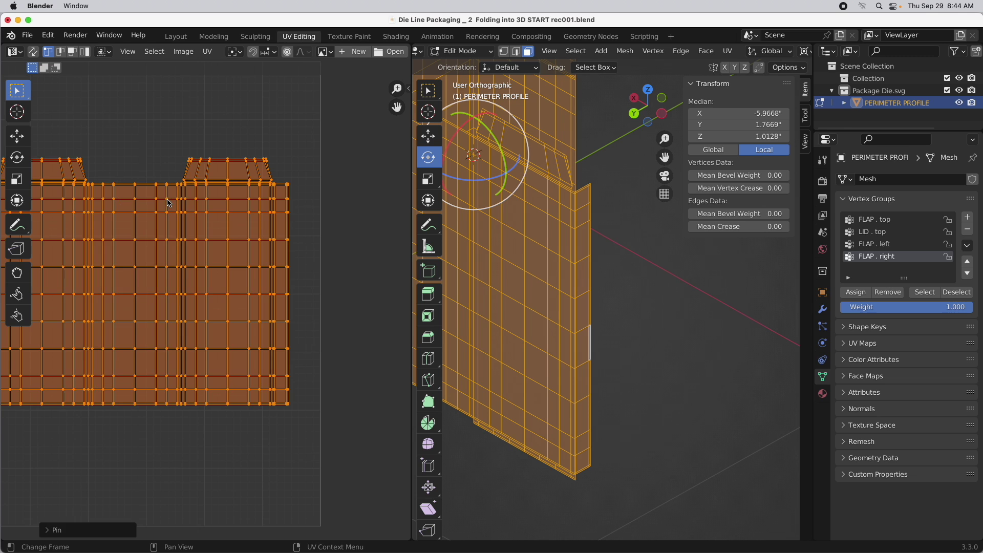
left_click(290, 140)
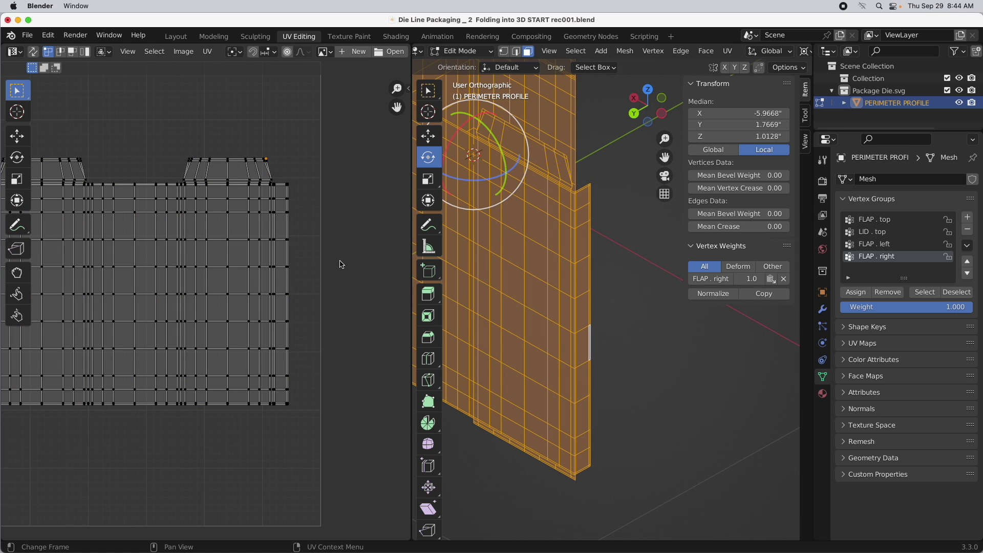
- Return to the Modeling workspace, deselect the whole mesh and activate the Rotate tool
middle_click_drag(605, 356, 574, 327)
left_click(214, 37)
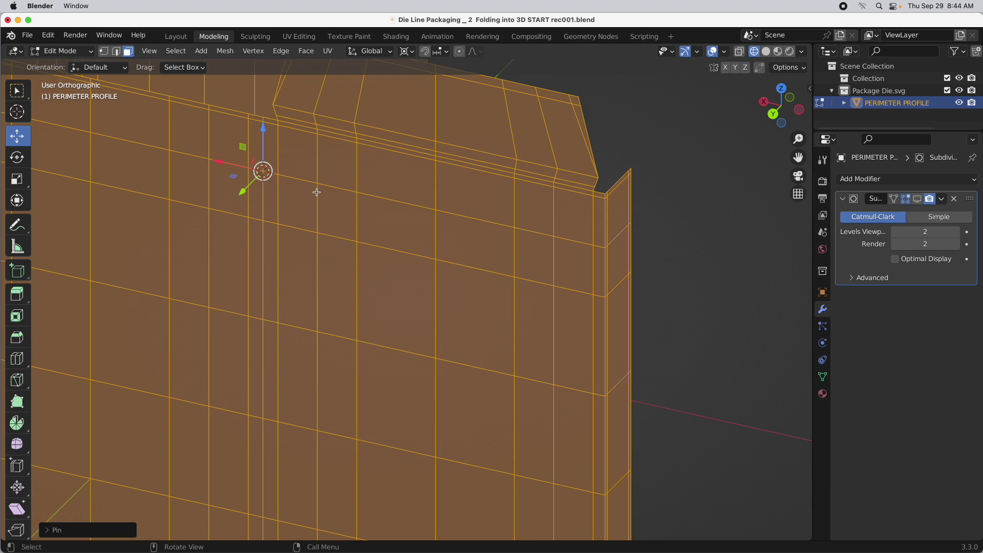
scroll(565, 257, "down", 5)
middle_click_drag(461, 344, 439, 307)
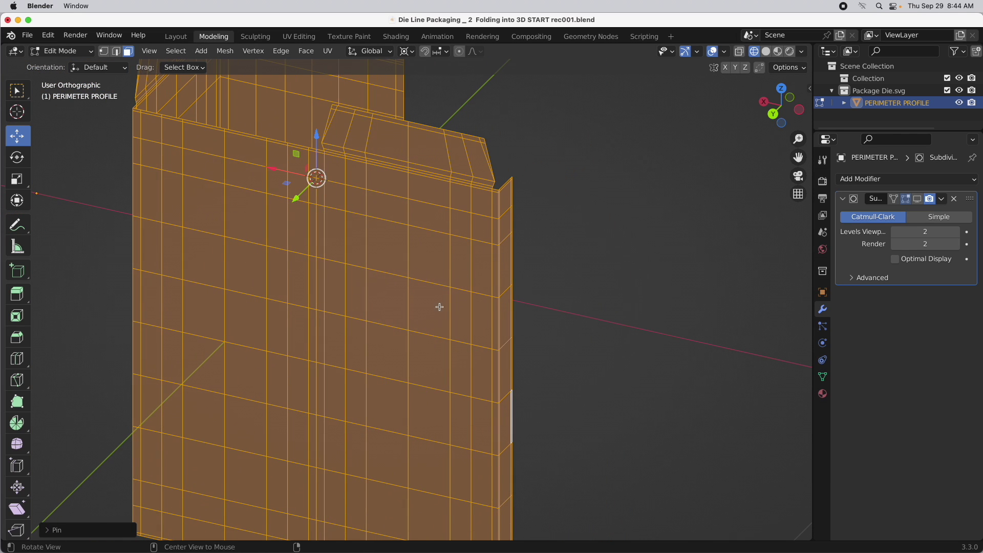
left_click(566, 162)
middle_click_drag(566, 161, 427, 187)
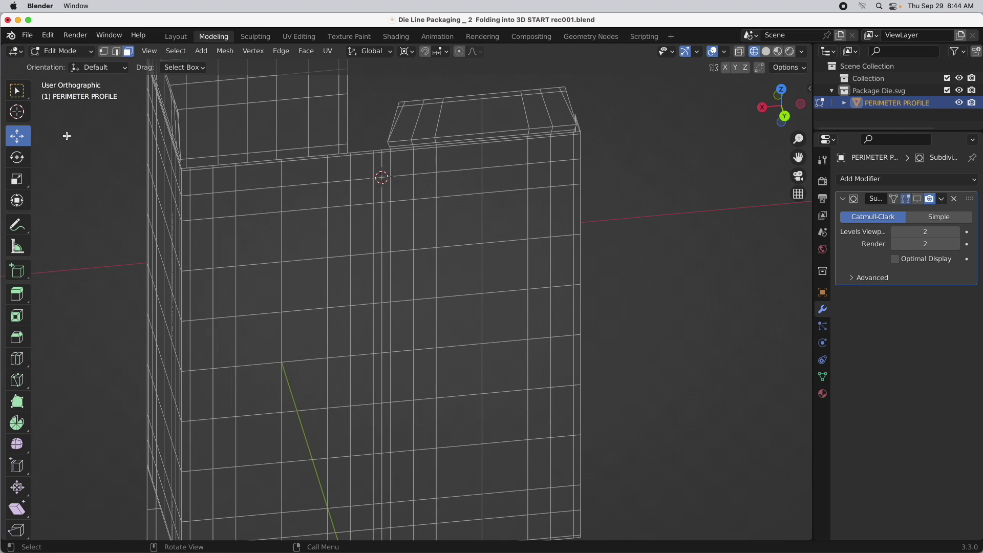
left_click(17, 157)
middle_click_drag(438, 295, 411, 308)
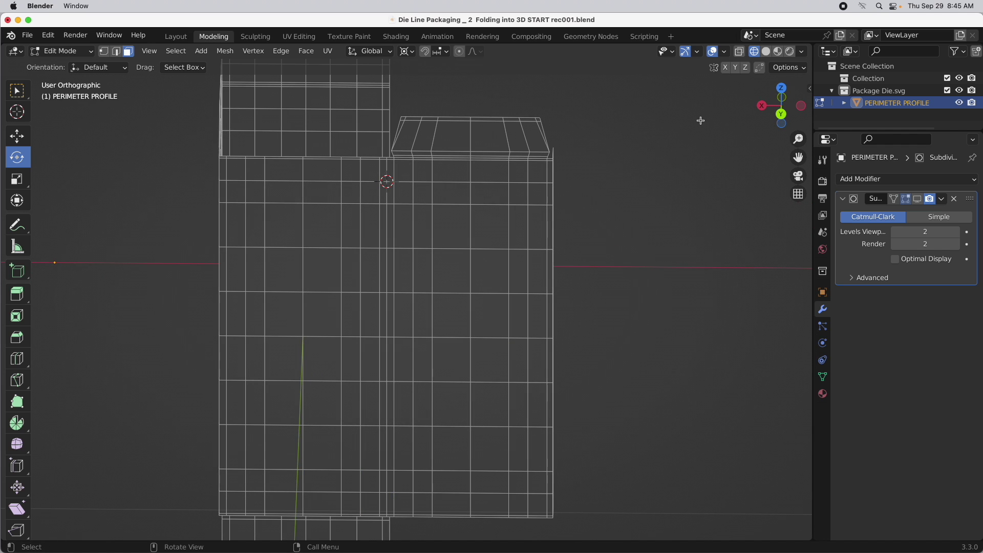
- With X-ray on and in vertex mode, select the last panel together with its top flap and glue tab
key("alt+z")
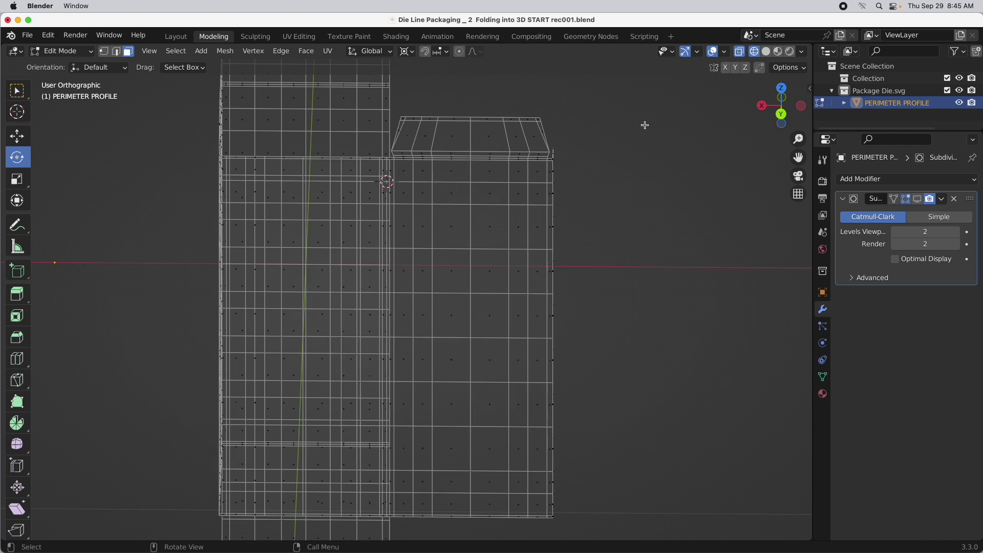
middle_click_drag(571, 162, 600, 99)
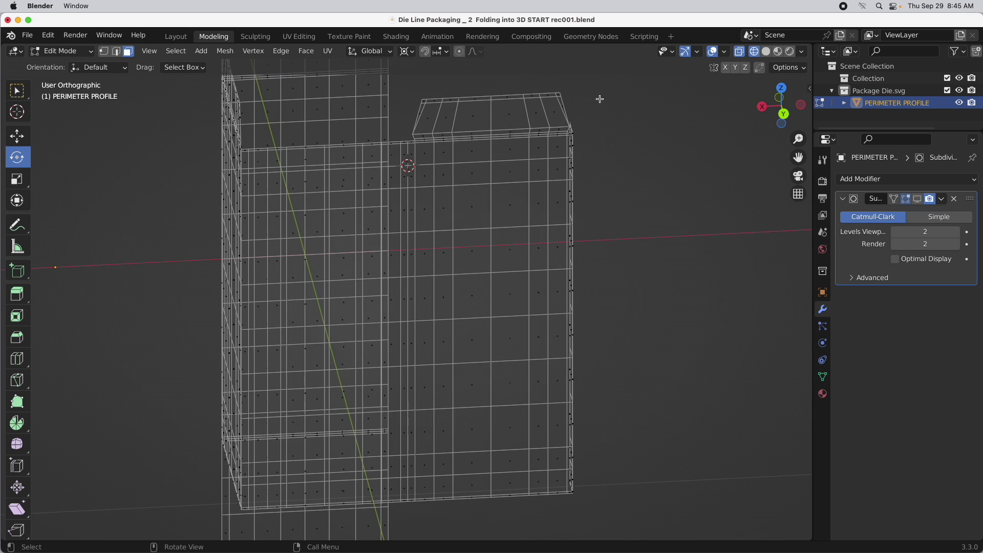
left_click_drag(600, 84, 411, 530)
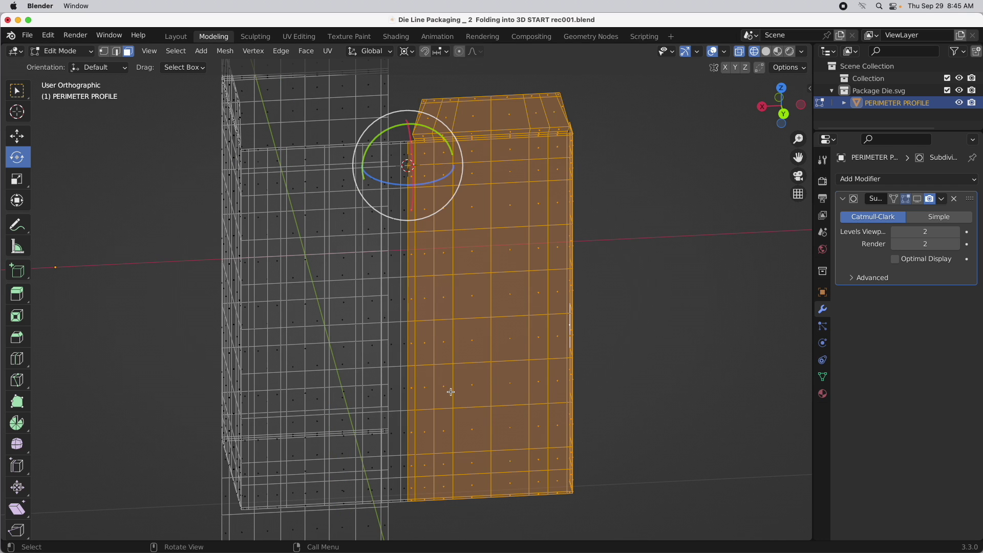
left_click(104, 52)
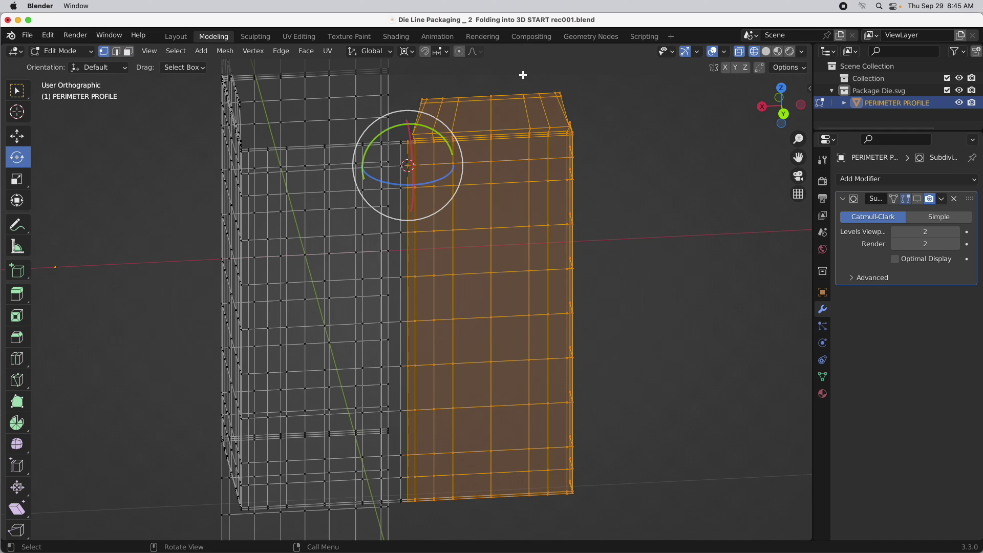
left_click_drag(619, 78, 412, 528)
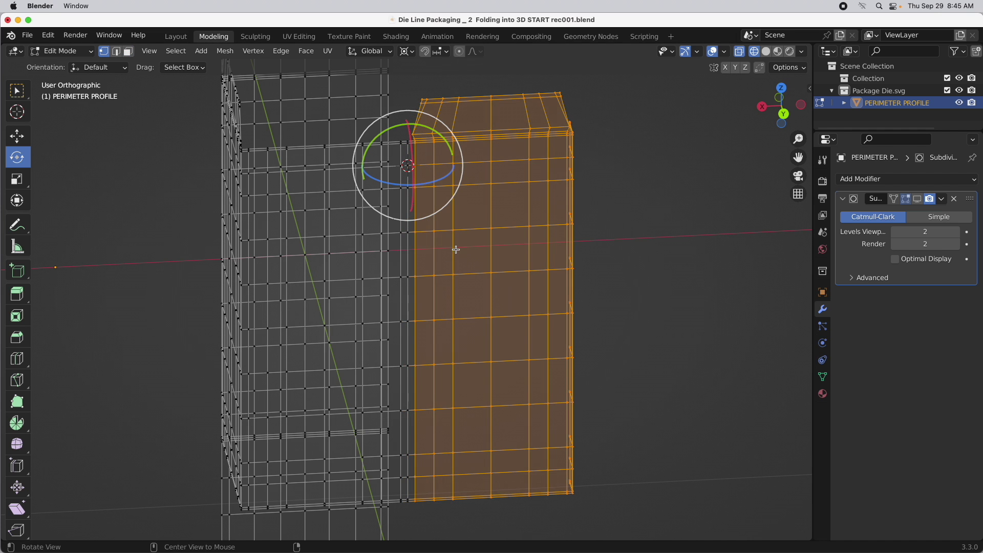
- Turn X-ray off and rotate the selected last panel 90° about the global Z axis to close the box
middle_click_drag(455, 249, 505, 278)
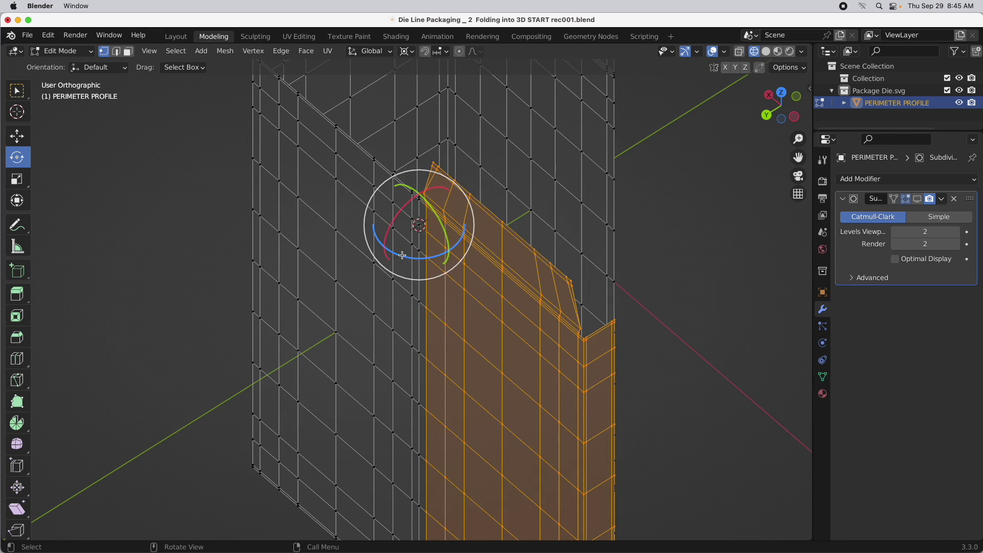
left_click_drag(407, 261, 439, 270)
key("9")
key("0")
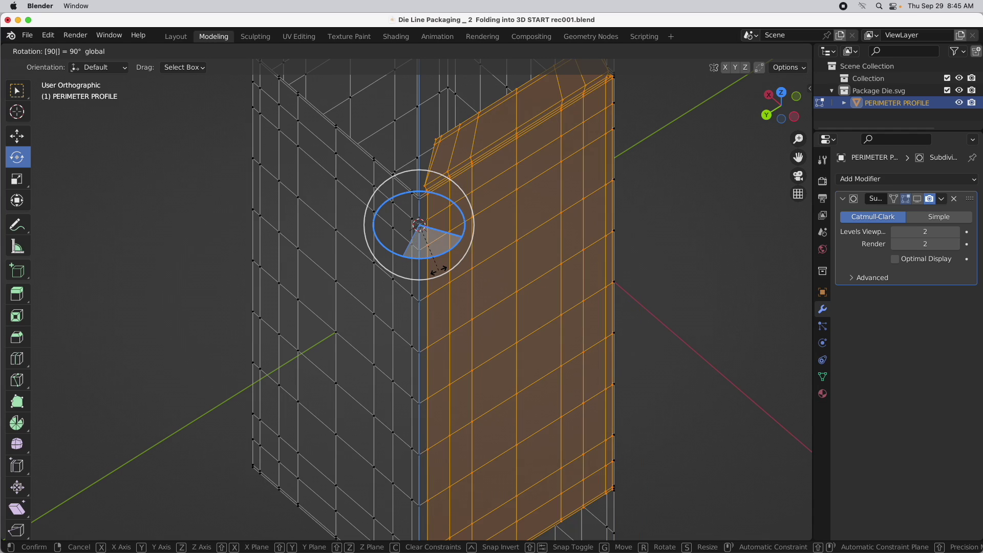
key("Return")
middle_click_drag(659, 281, 537, 247)
scroll(569, 217, "up", 5)
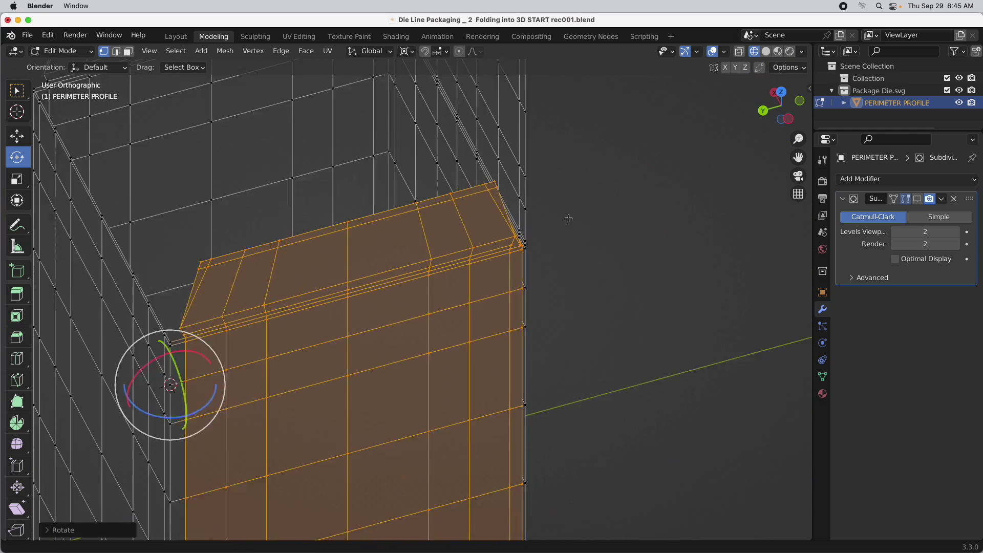
middle_click_drag(588, 185, 520, 219)
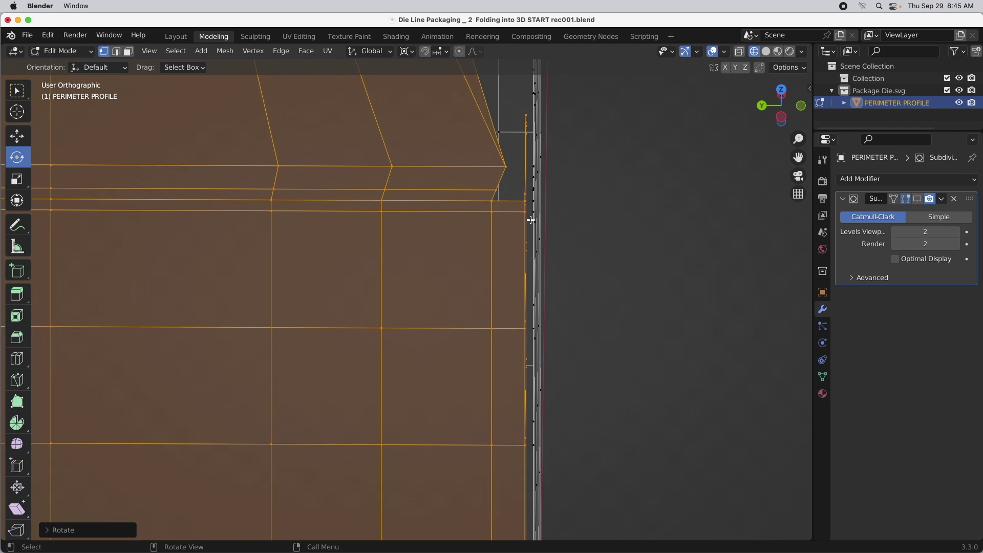